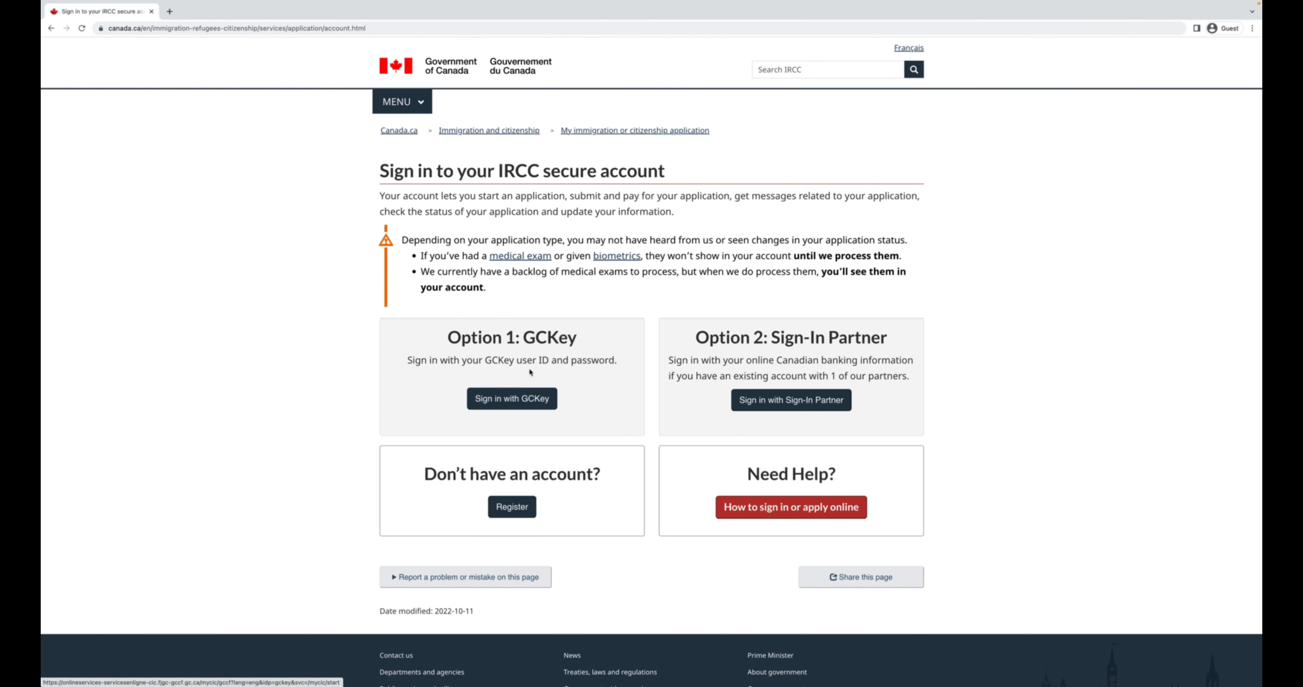
Start a new IRCC account registration with the Register with GCKey option.
click(512, 506)
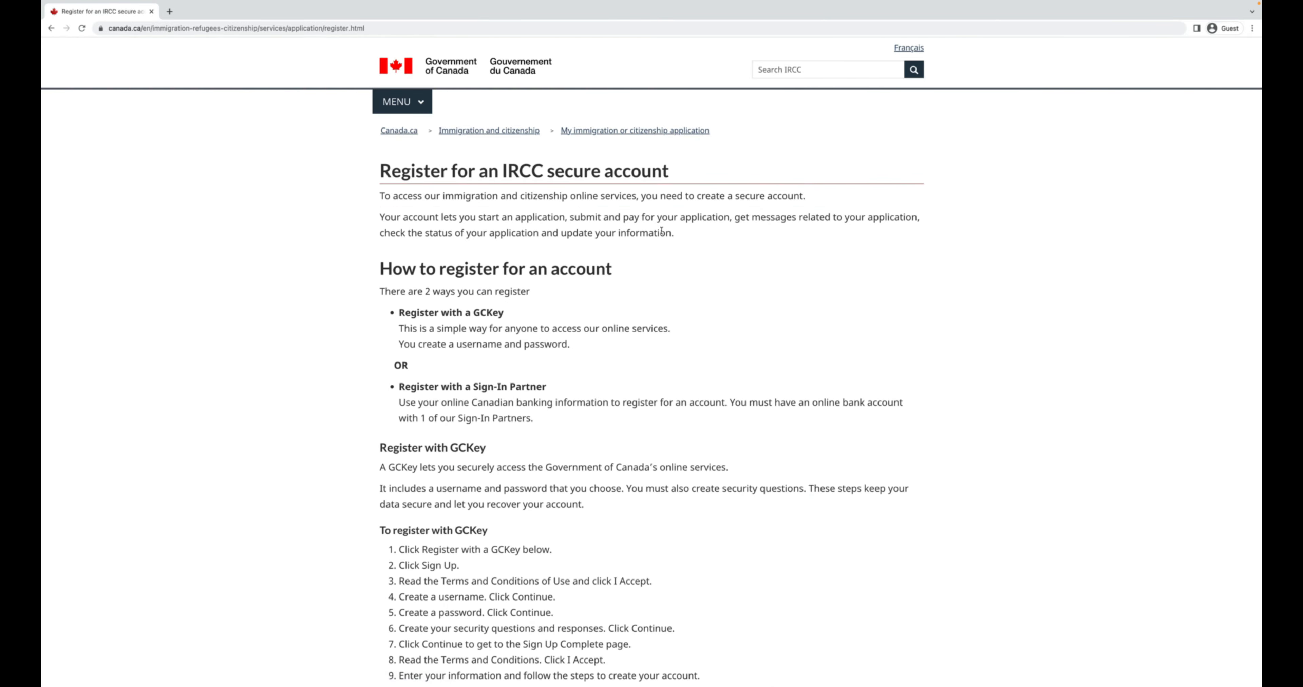
scroll(661, 230, down, 5)
scroll(423, 329, down, 3)
scroll(422, 329, up, 1)
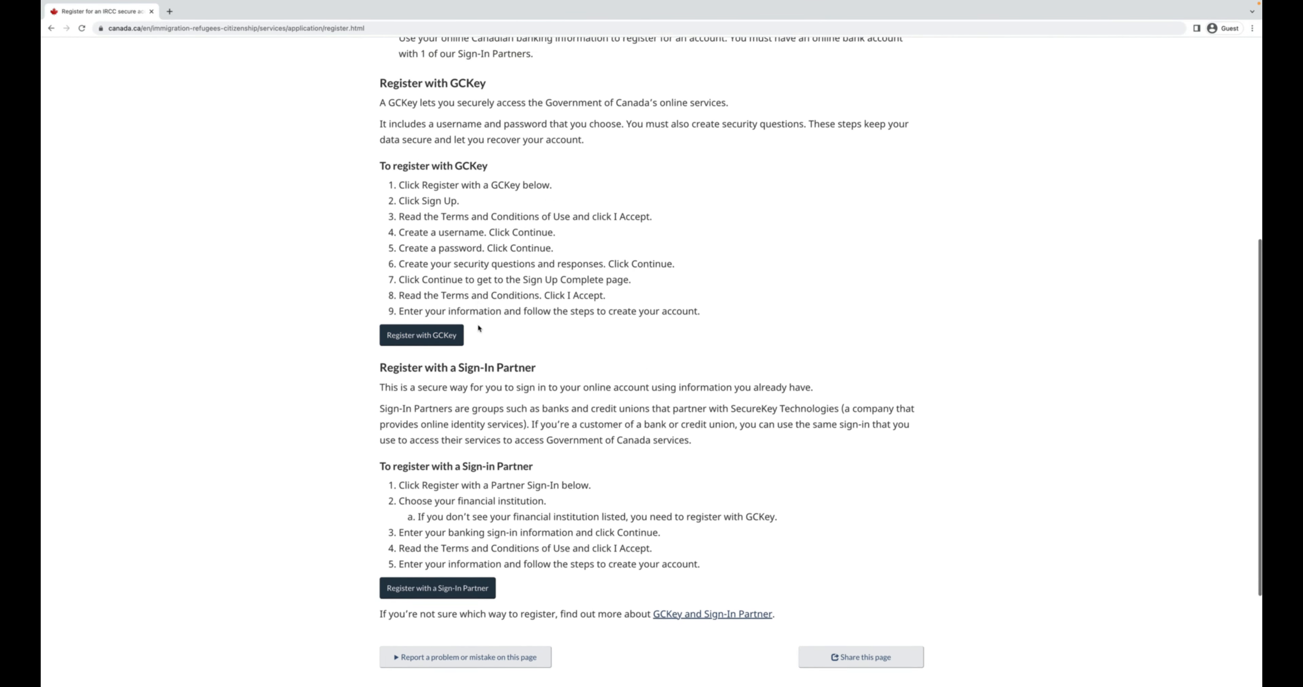
click(426, 368)
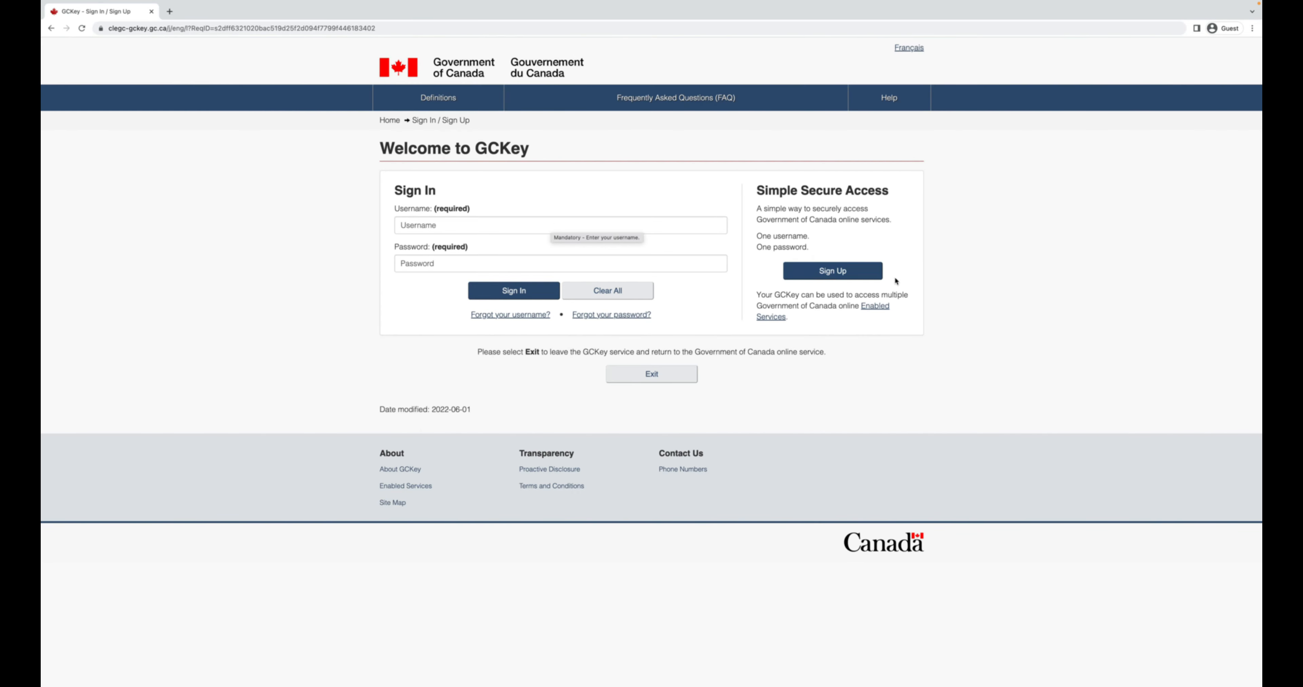
Accept the GCKey sign-up terms and submit a new username.
click(844, 271)
click(502, 273)
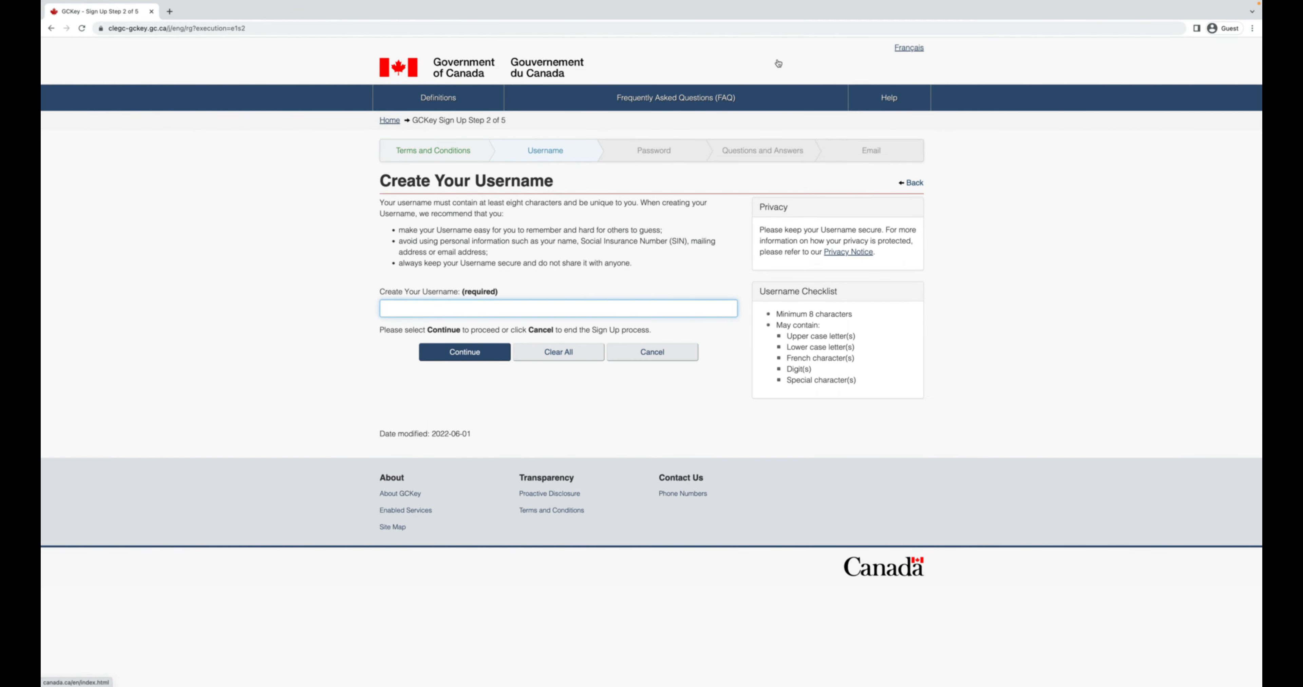
text(sjpimmi2022)
click(464, 352)
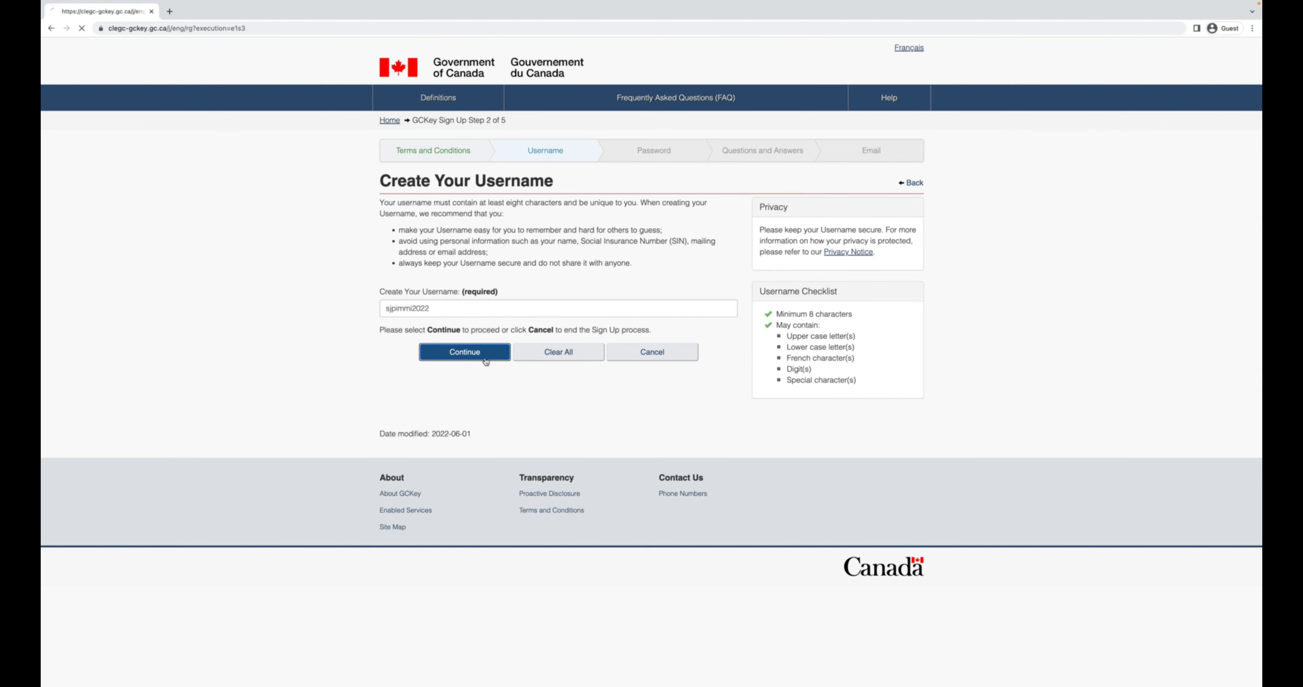
Enter the new GCKey password and repeat it in the confirmation field.
click(412, 261)
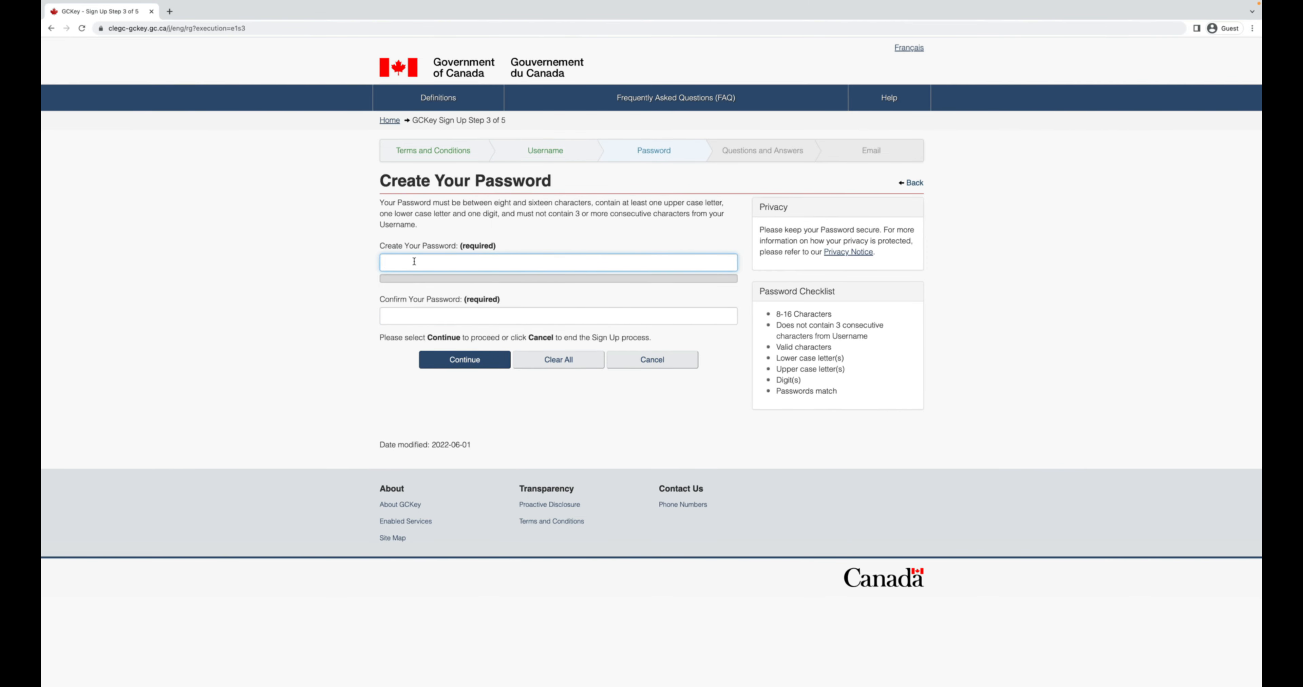
text(••••••••••••)
key(Tab)
text(•••••••••••)
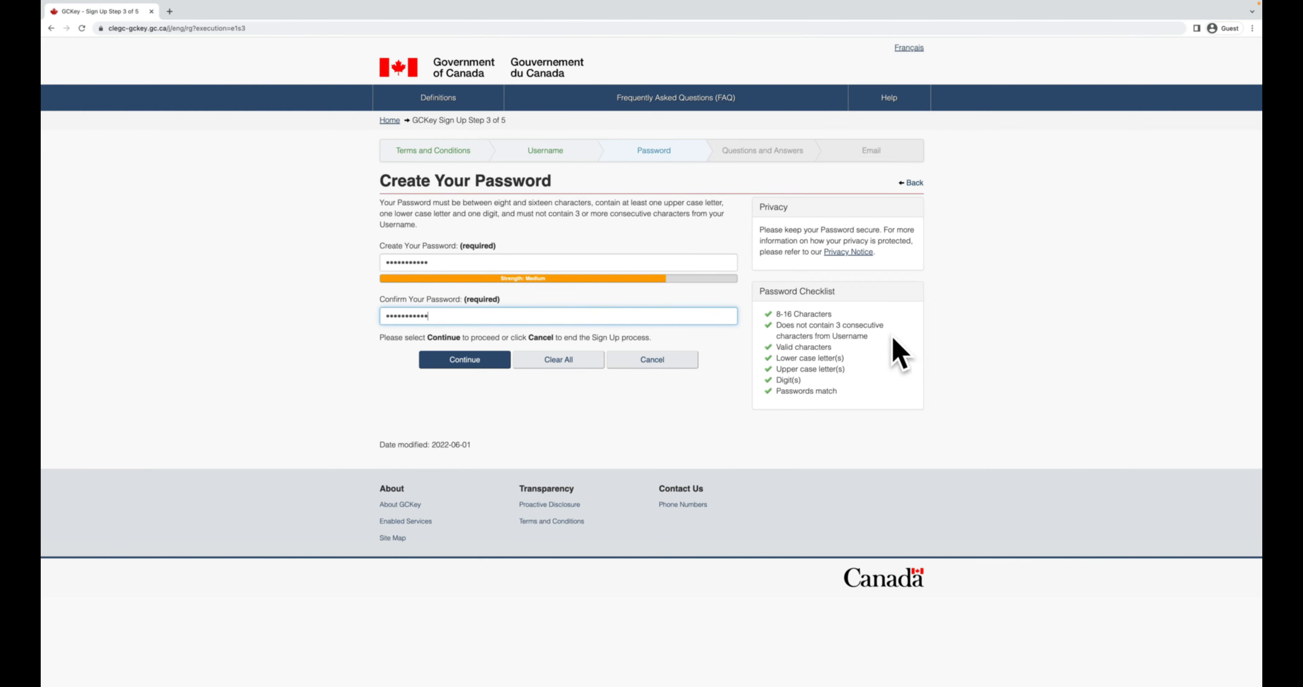
Choose the 'What was my first pet's name?' question, then enter its answer and a memorable person.
click(476, 370)
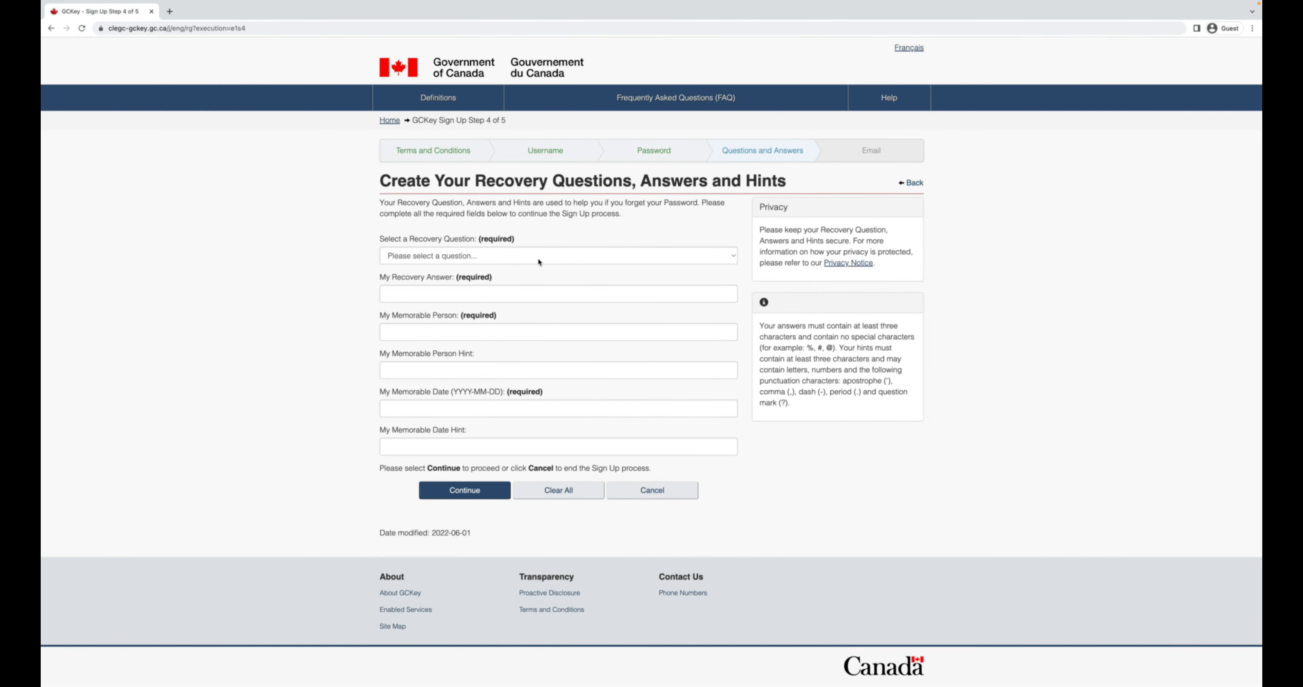
click(508, 262)
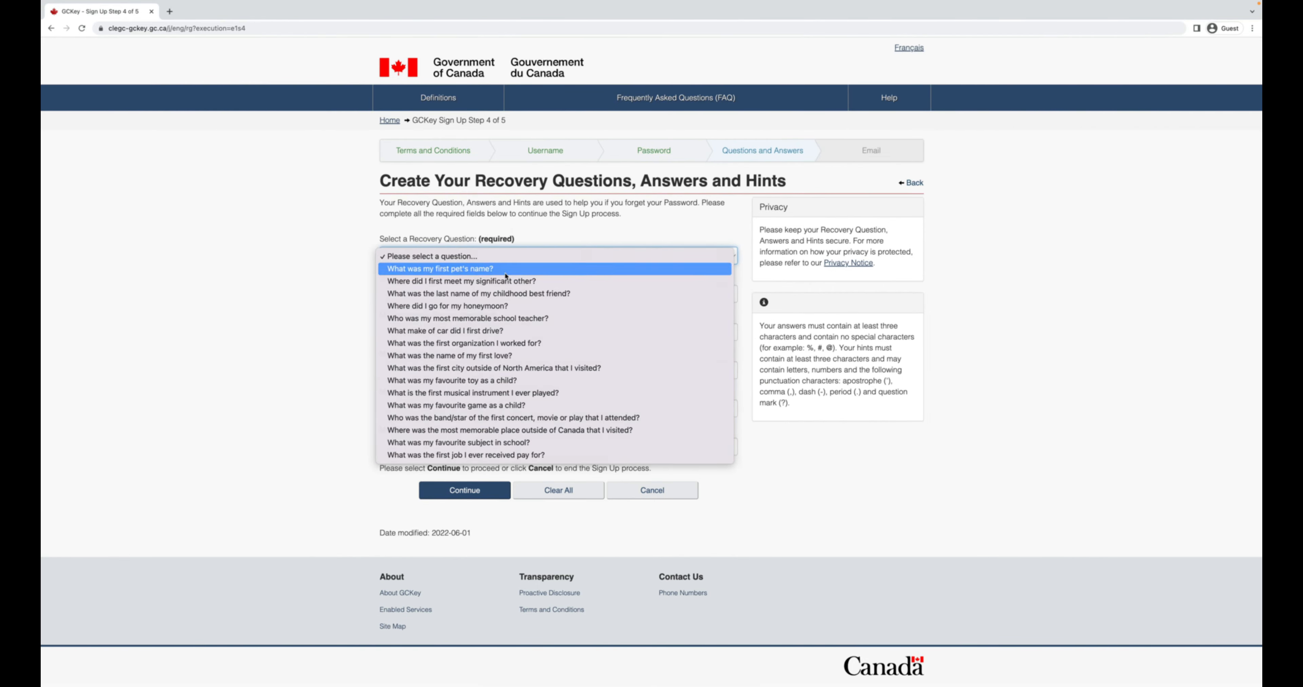
click(508, 268)
click(499, 298)
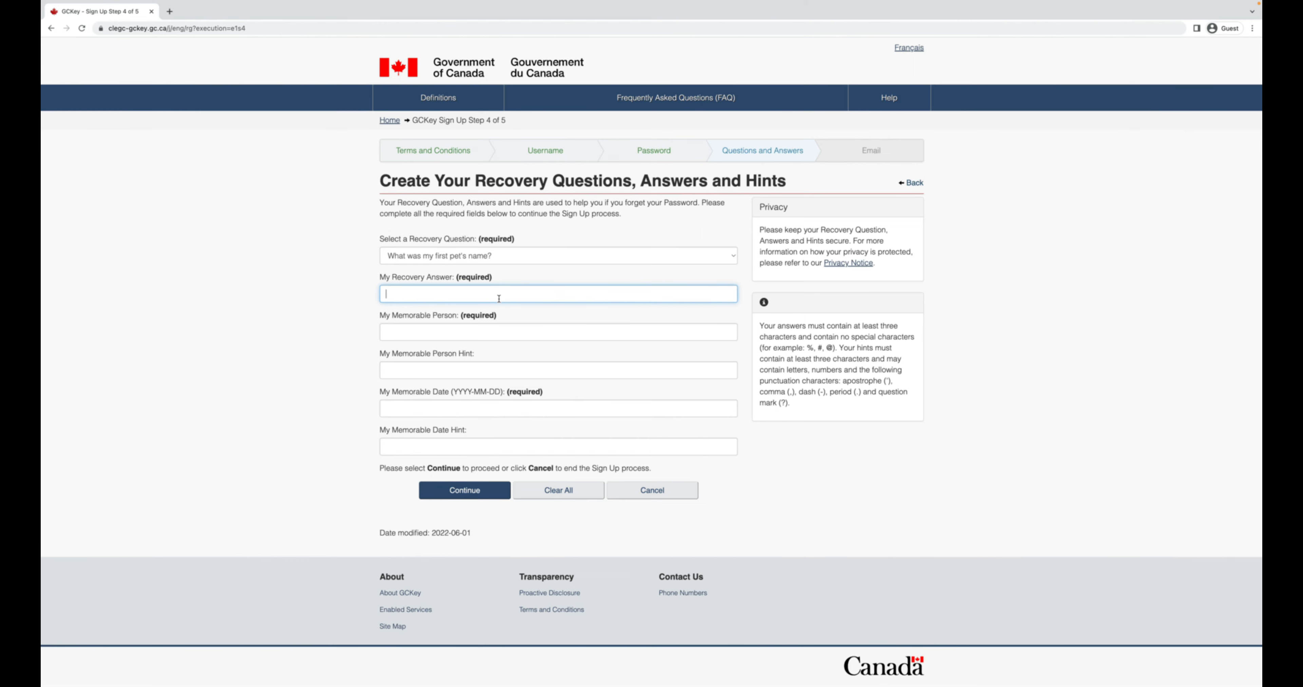
mouse_move(985, 4)
key(Tab)
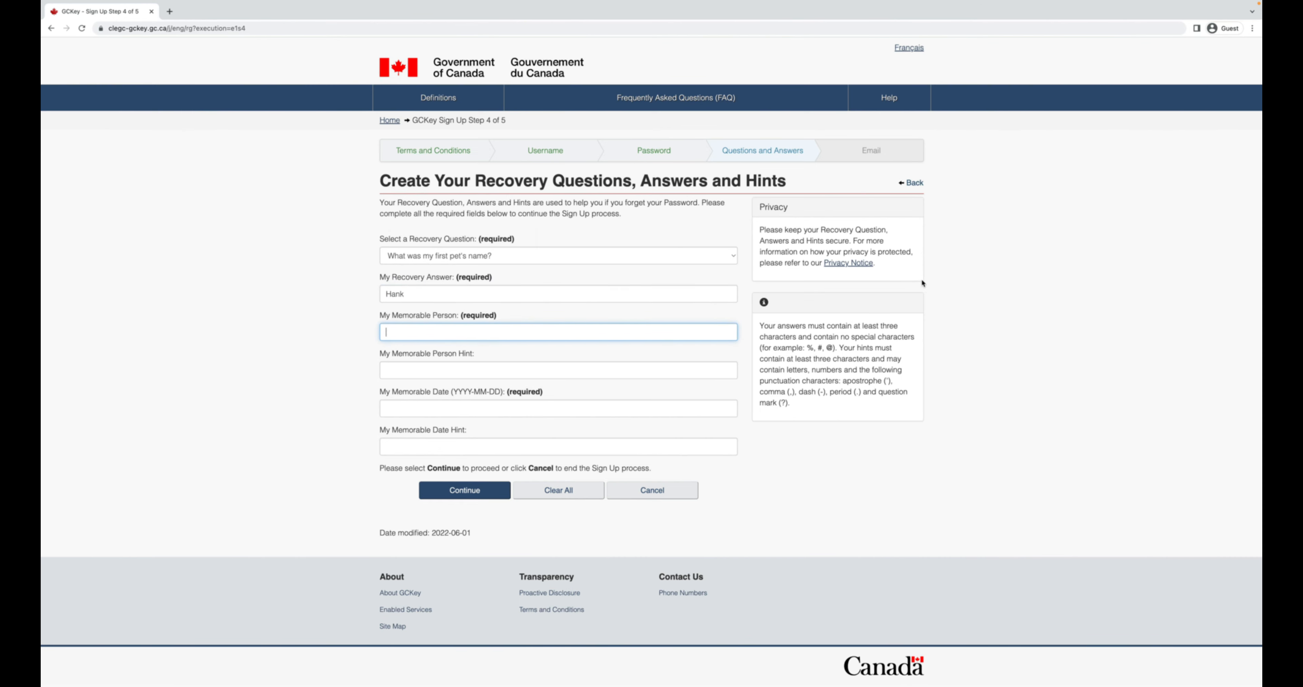
Add the memorable person hint, memorable date and date hint, and submit the recovery details.
click(584, 366)
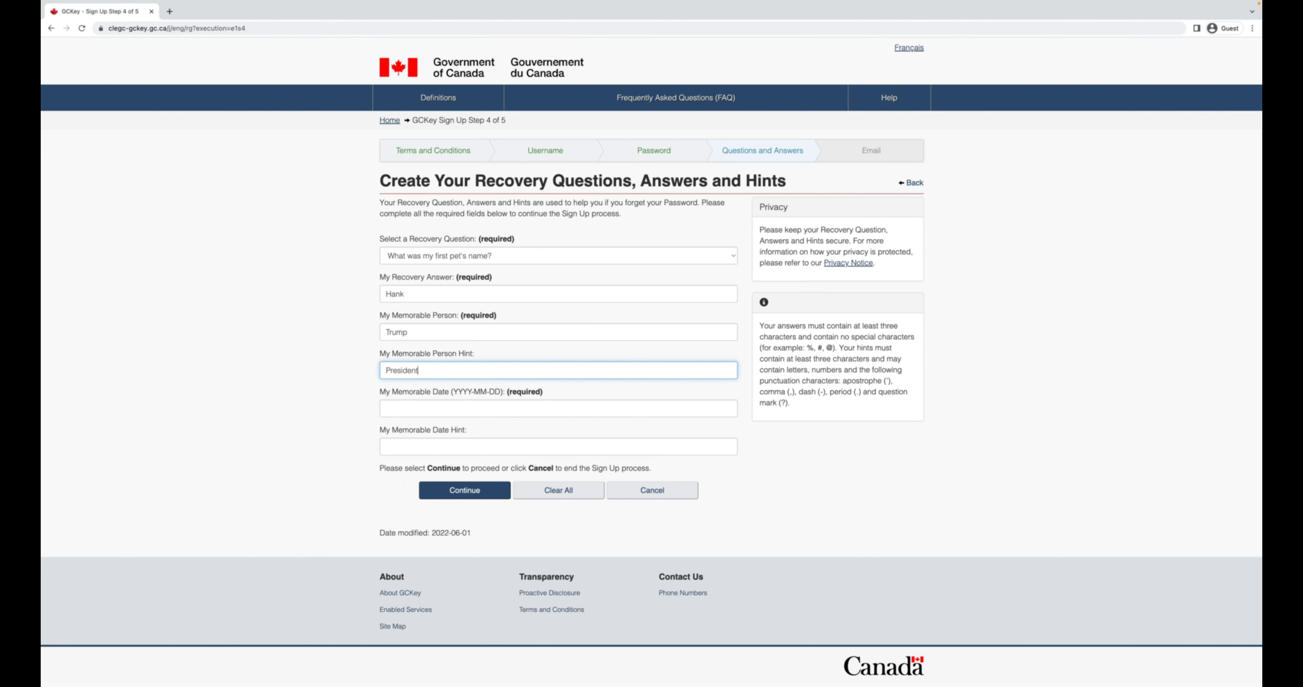
click(585, 407)
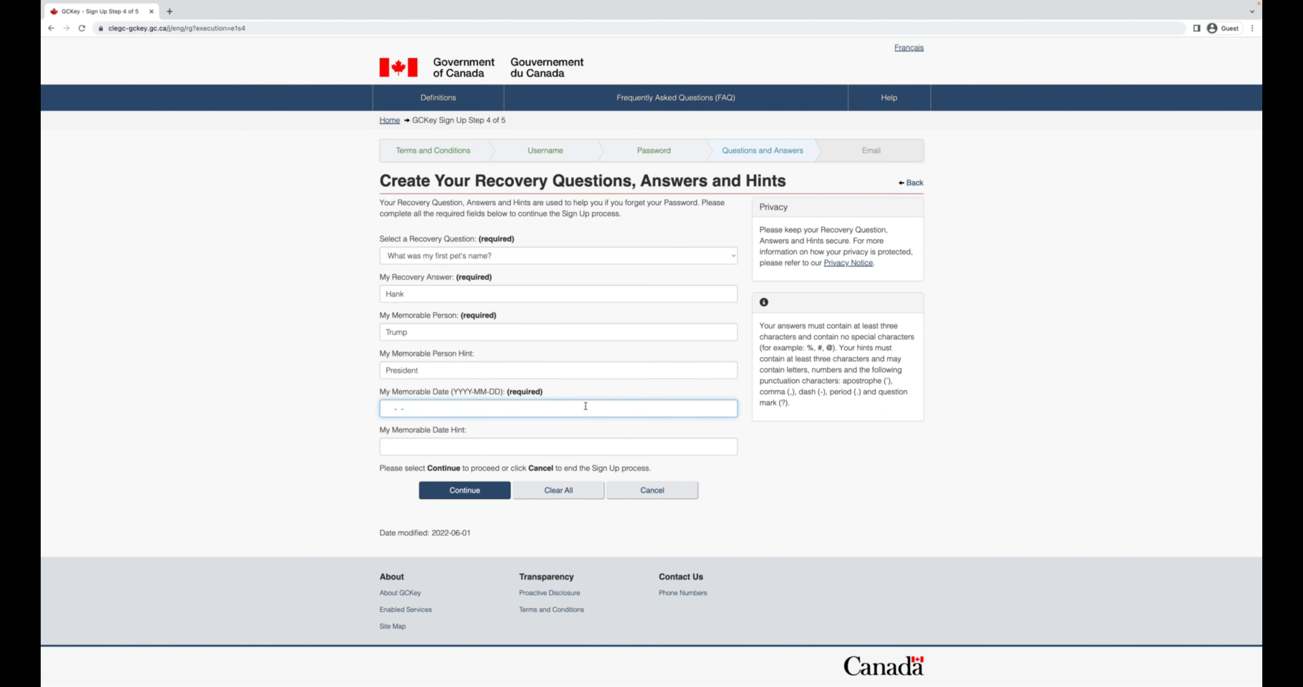
click(528, 445)
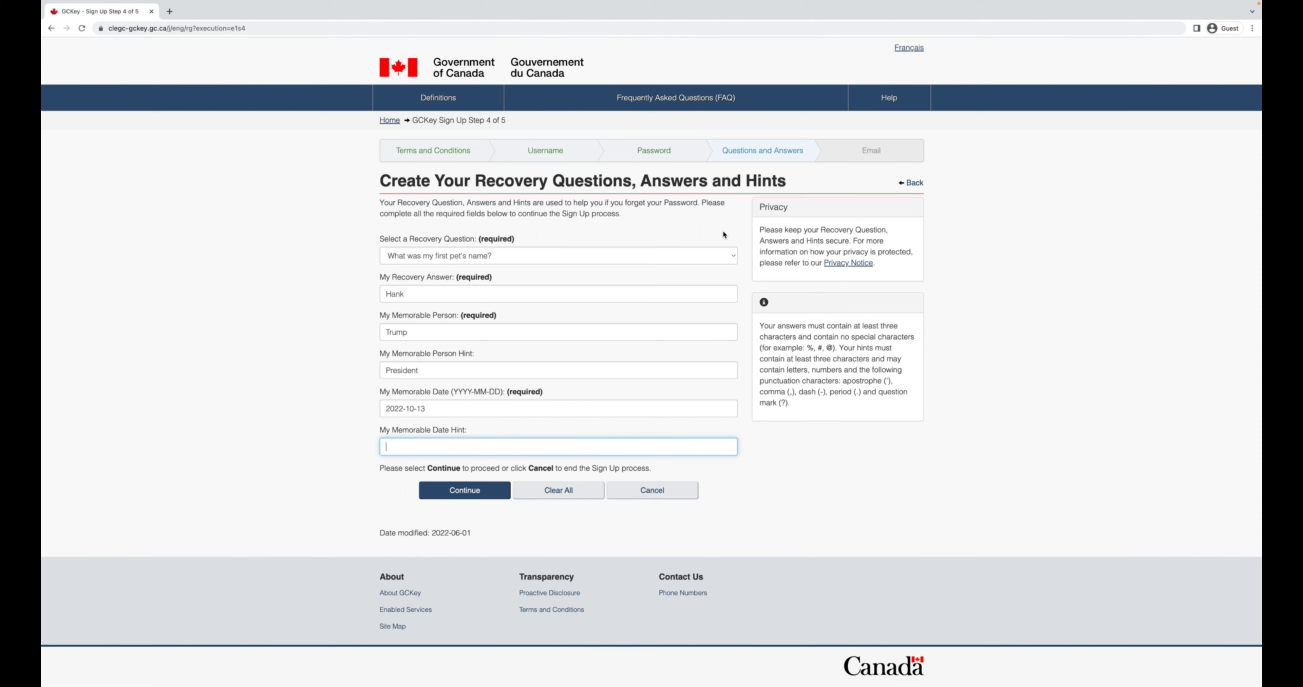
text(Today)
key(super+shift+4)
drag(370, 167, 904, 520)
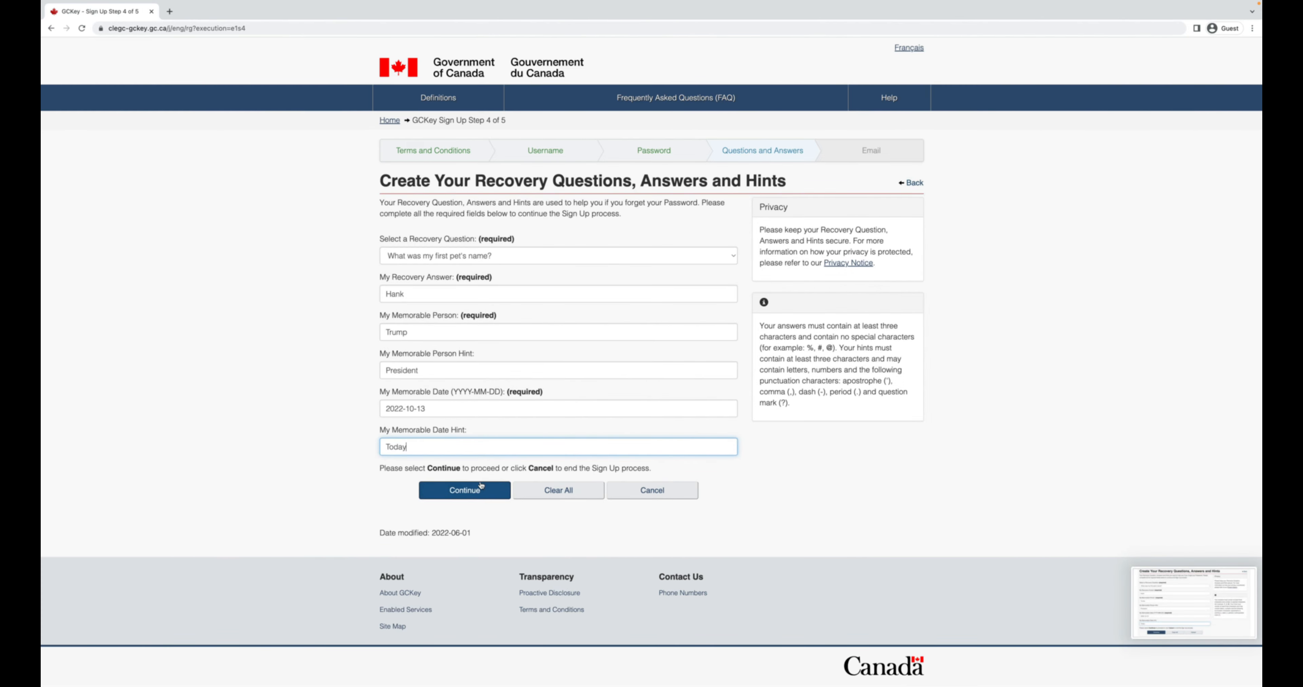
click(473, 490)
click(489, 325)
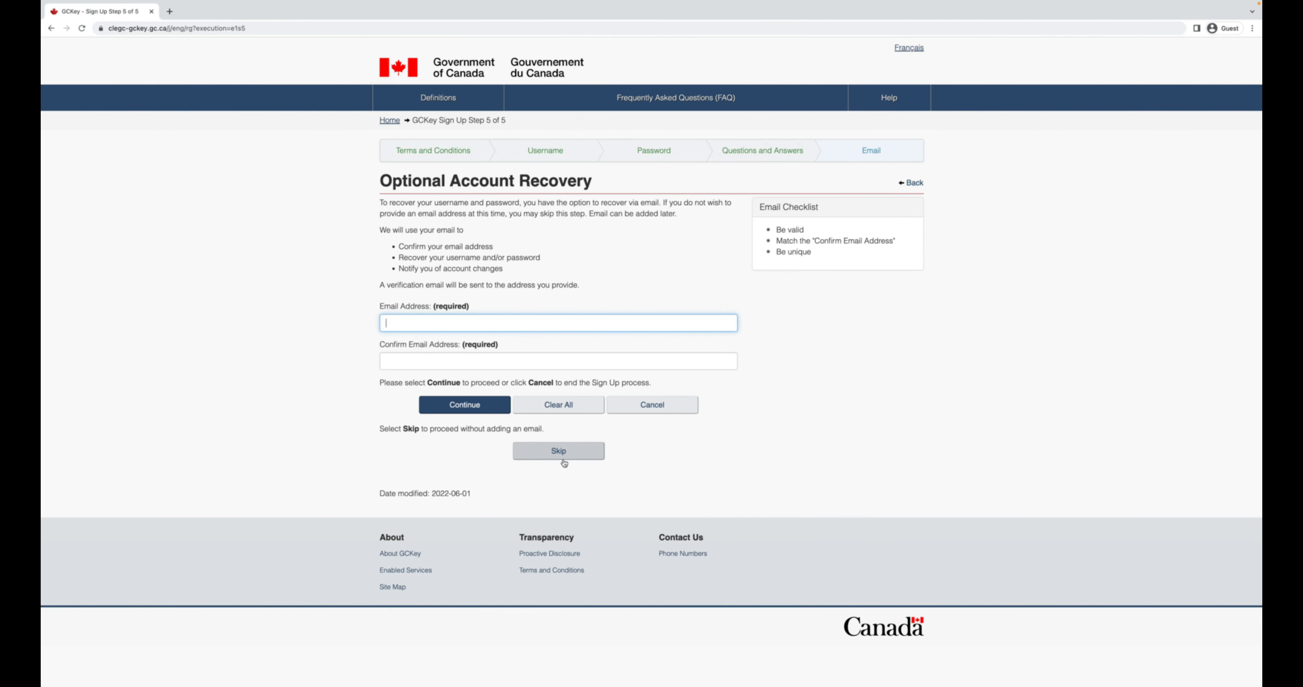
Skip GCKey email recovery and enter the applicant's given name and last name.
click(558, 451)
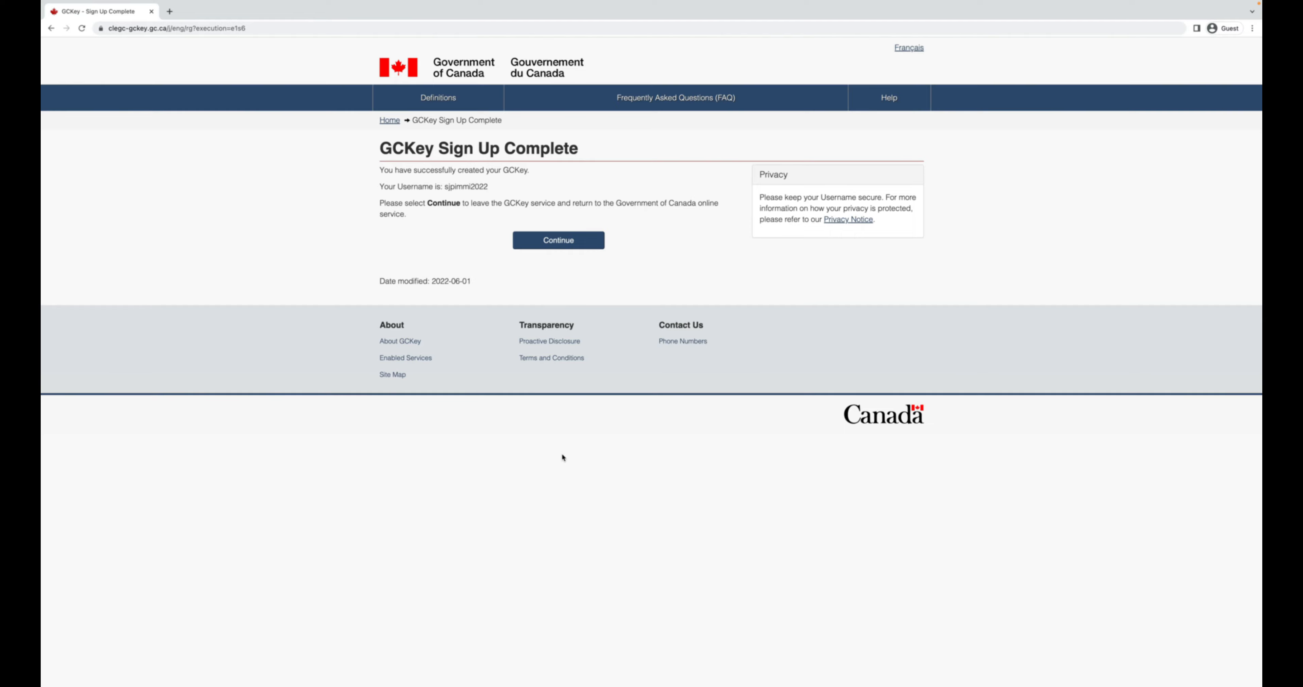
click(575, 246)
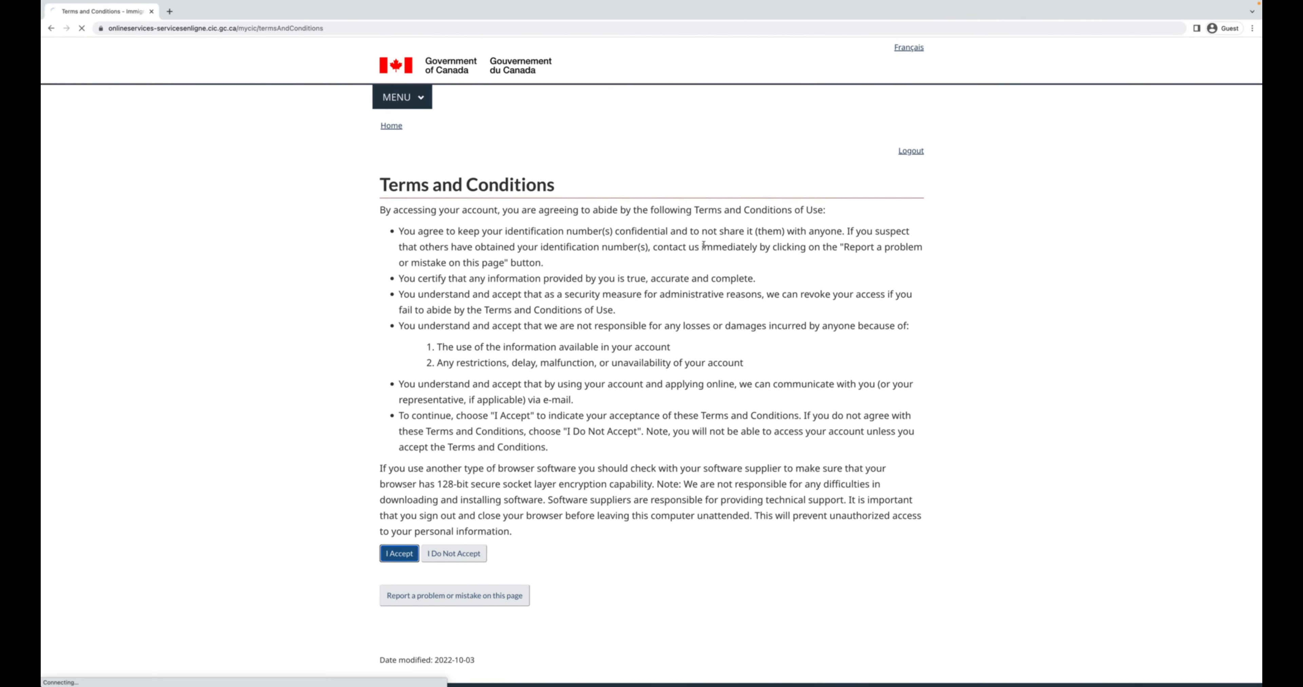
click(652, 368)
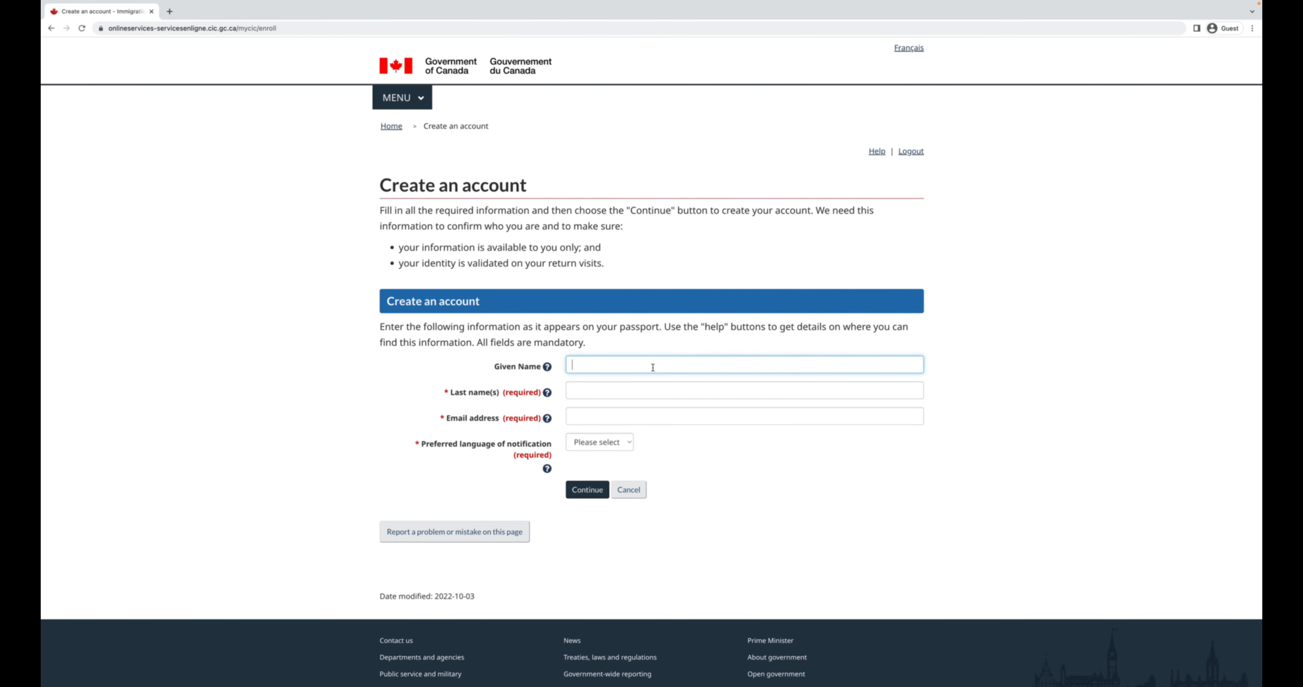
click(546, 367)
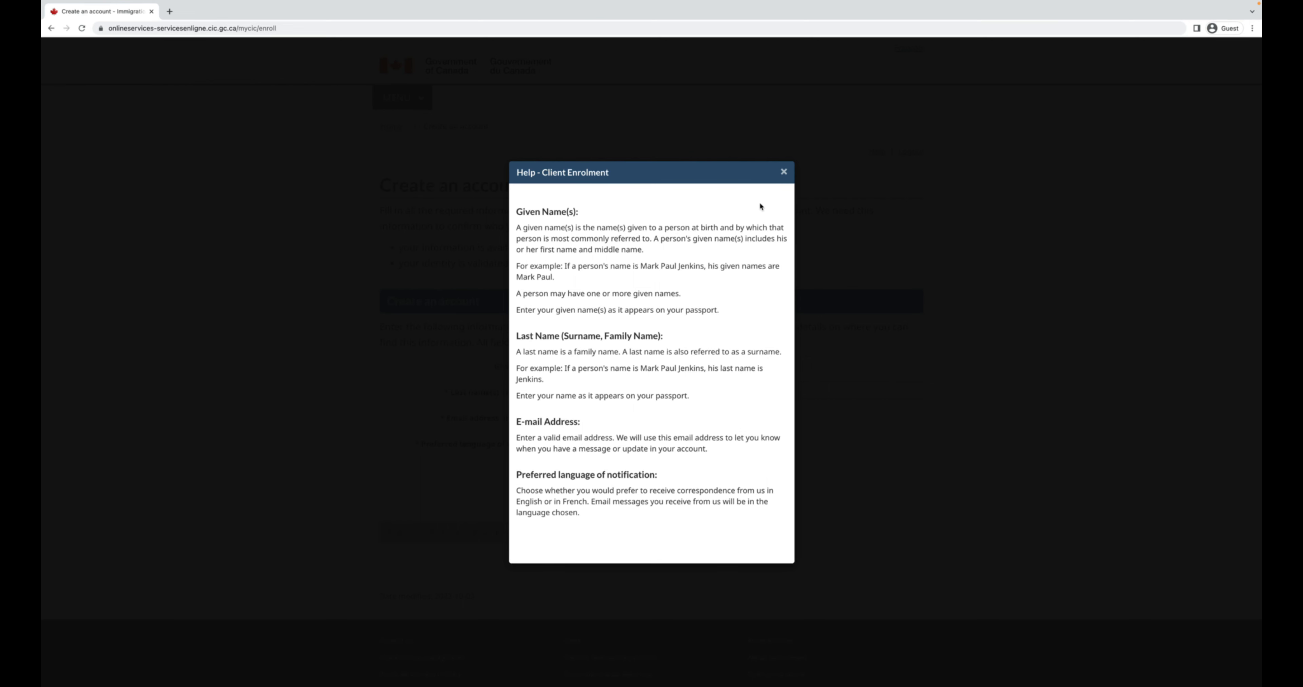
click(784, 173)
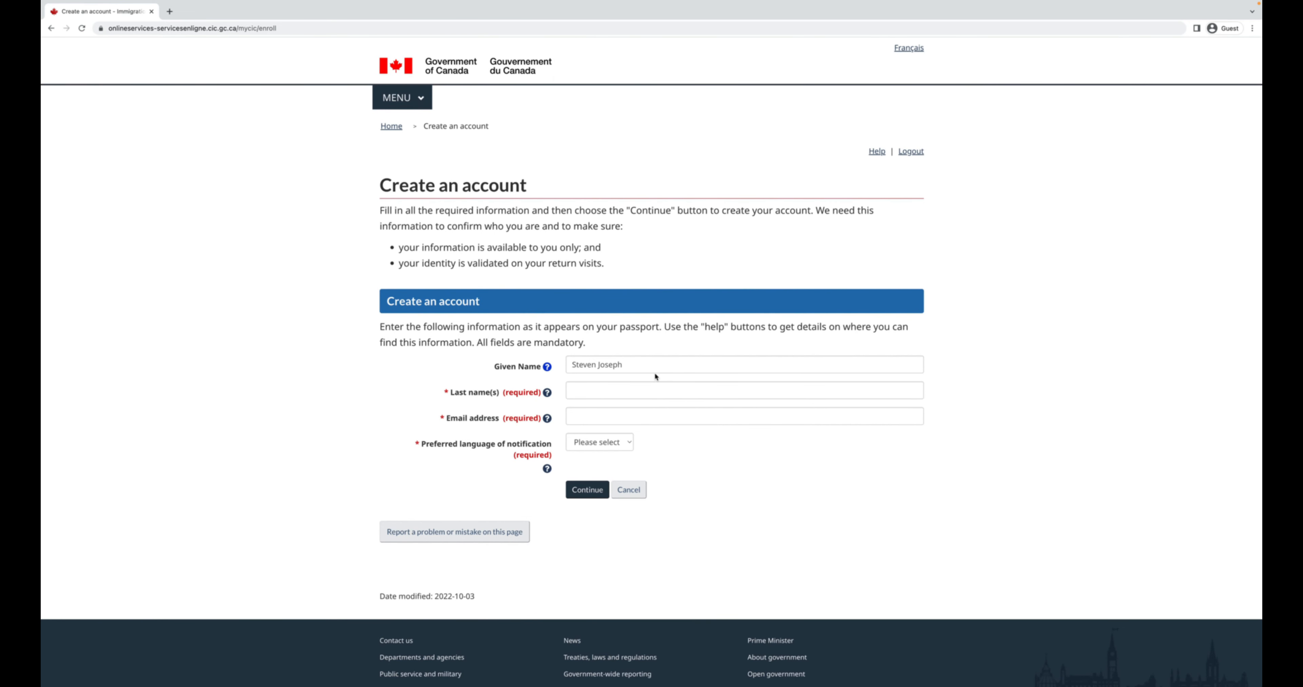
click(621, 387)
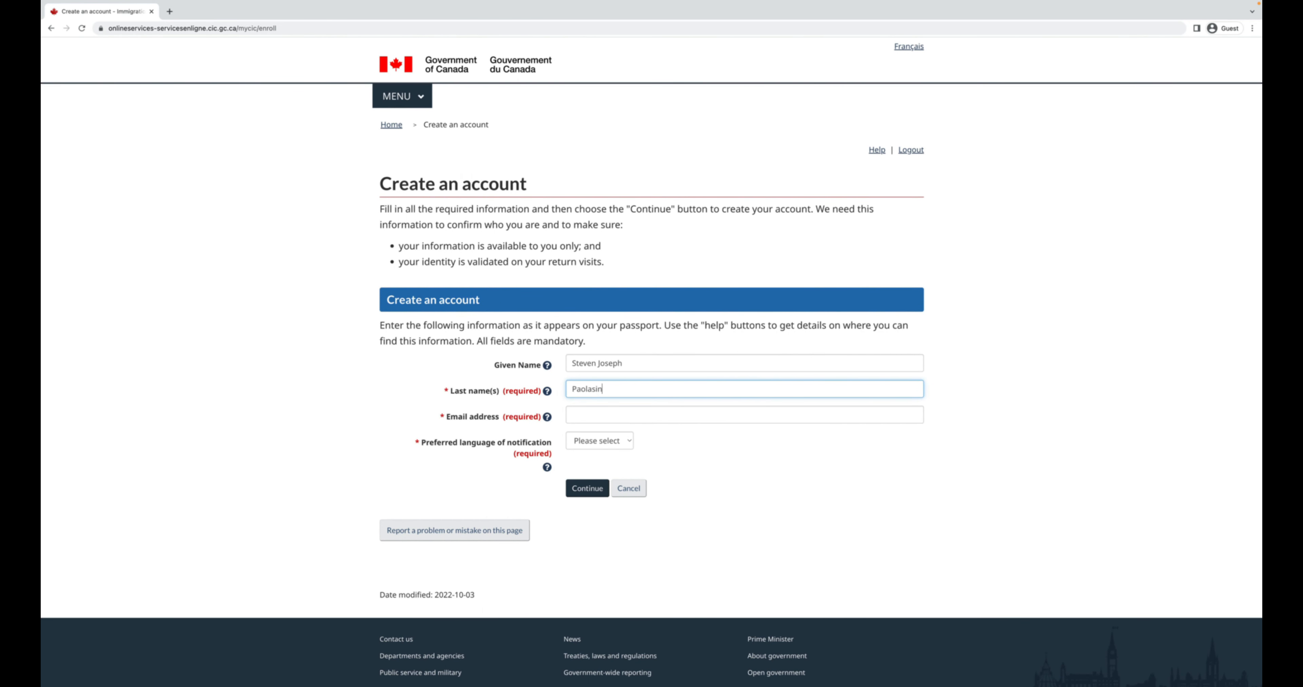
Enter the email address, choose English for notifications, and submit the profile.
click(599, 419)
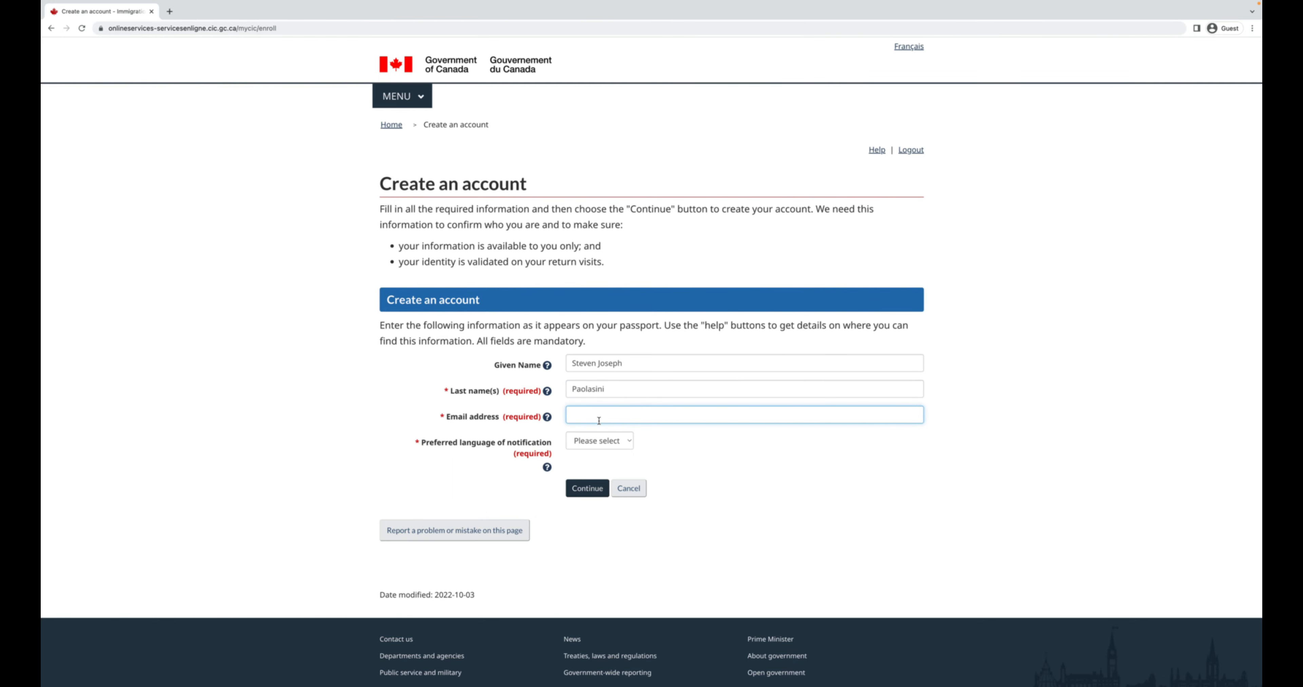
text(***************************)
click(576, 443)
click(586, 455)
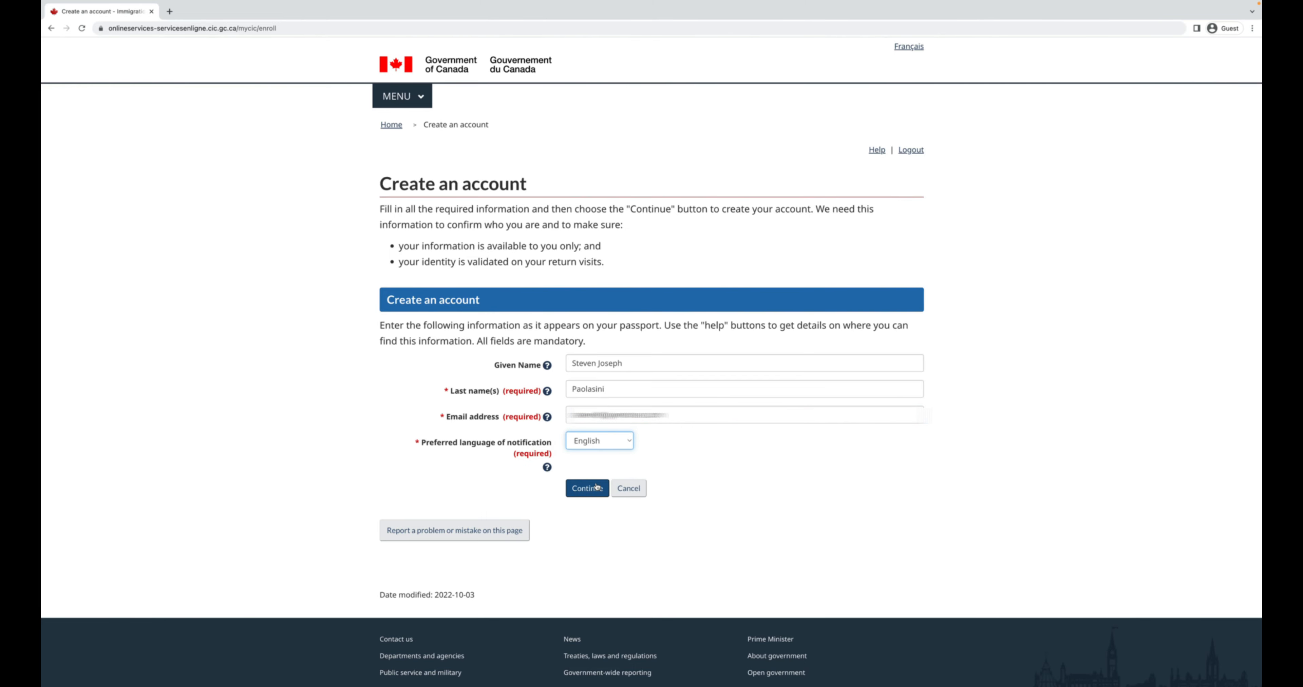
click(586, 488)
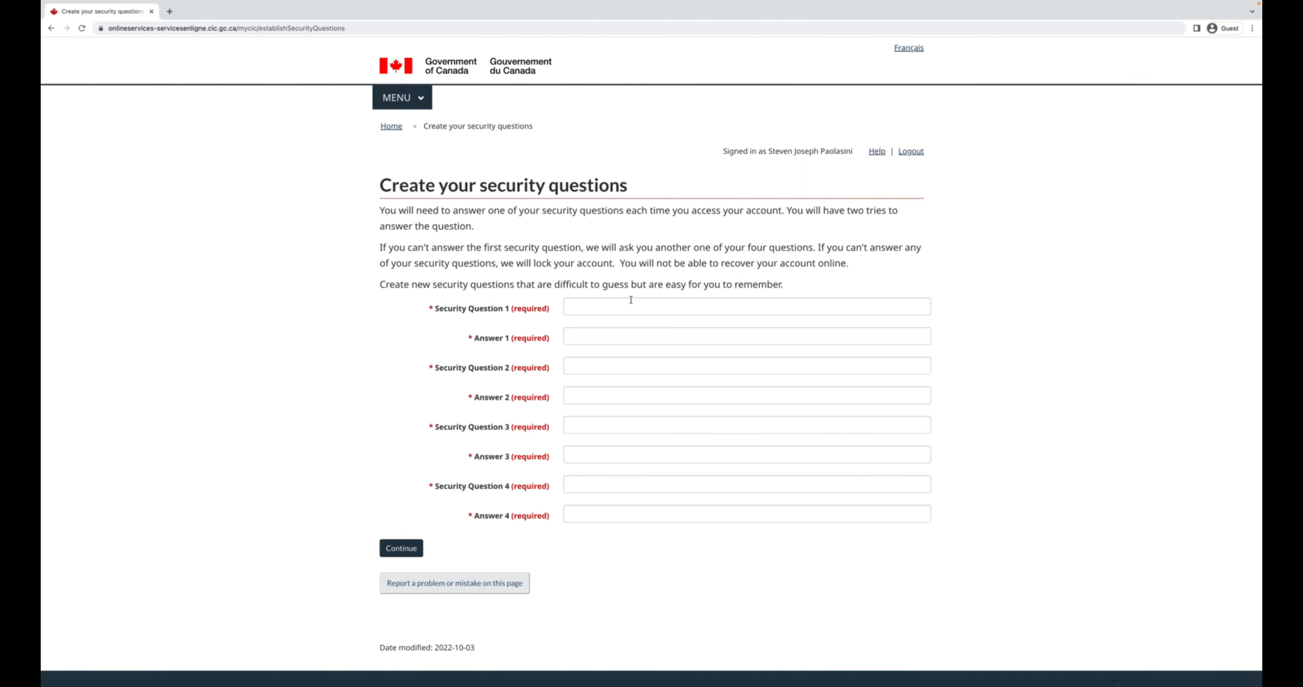
Enter security questions 'Test 1' and 'Test 2' with their answers.
click(631, 309)
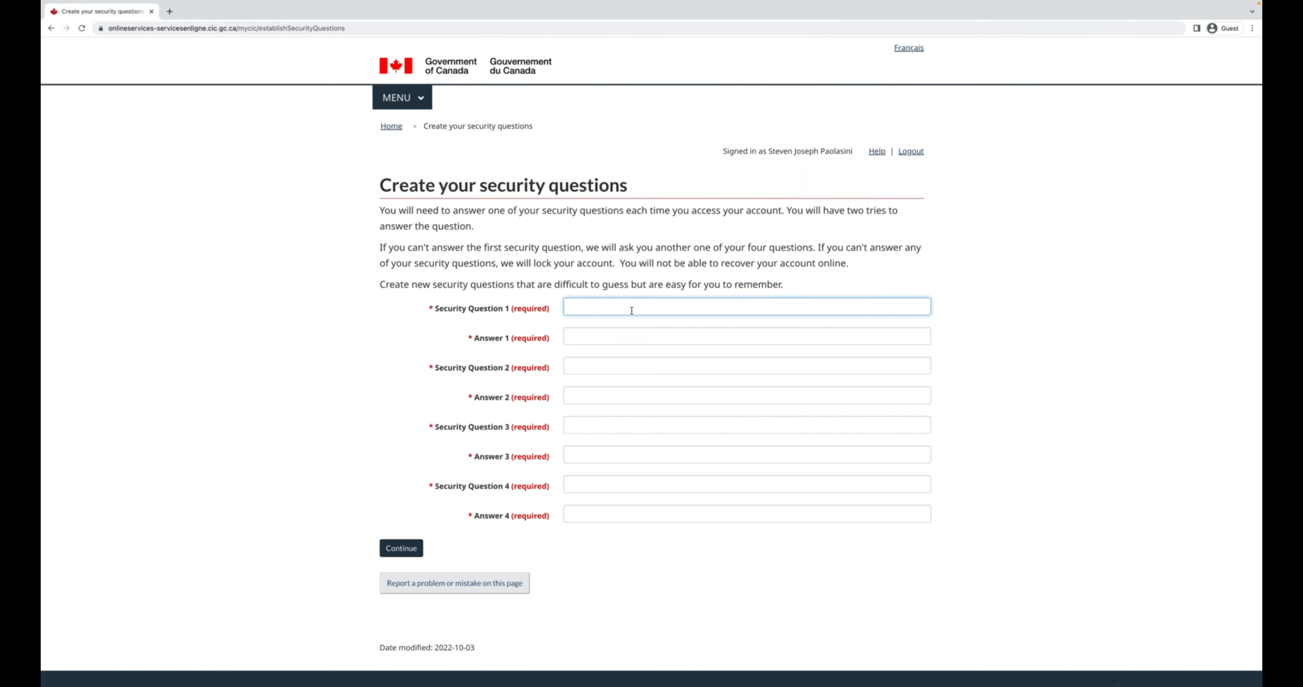
text(Test 1)
key(Tab)
key(shift+Tab)
key(Right)
key(BackSpace)
text(1)
key(Tab)
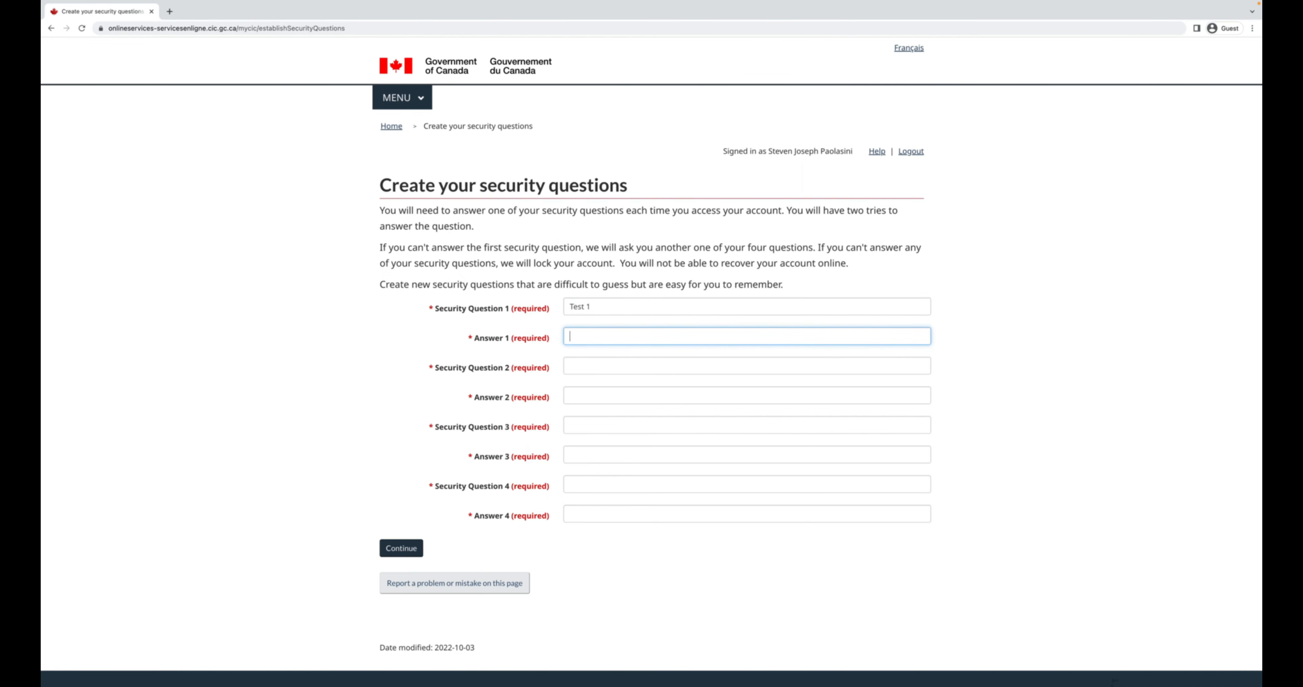
key(Tab)
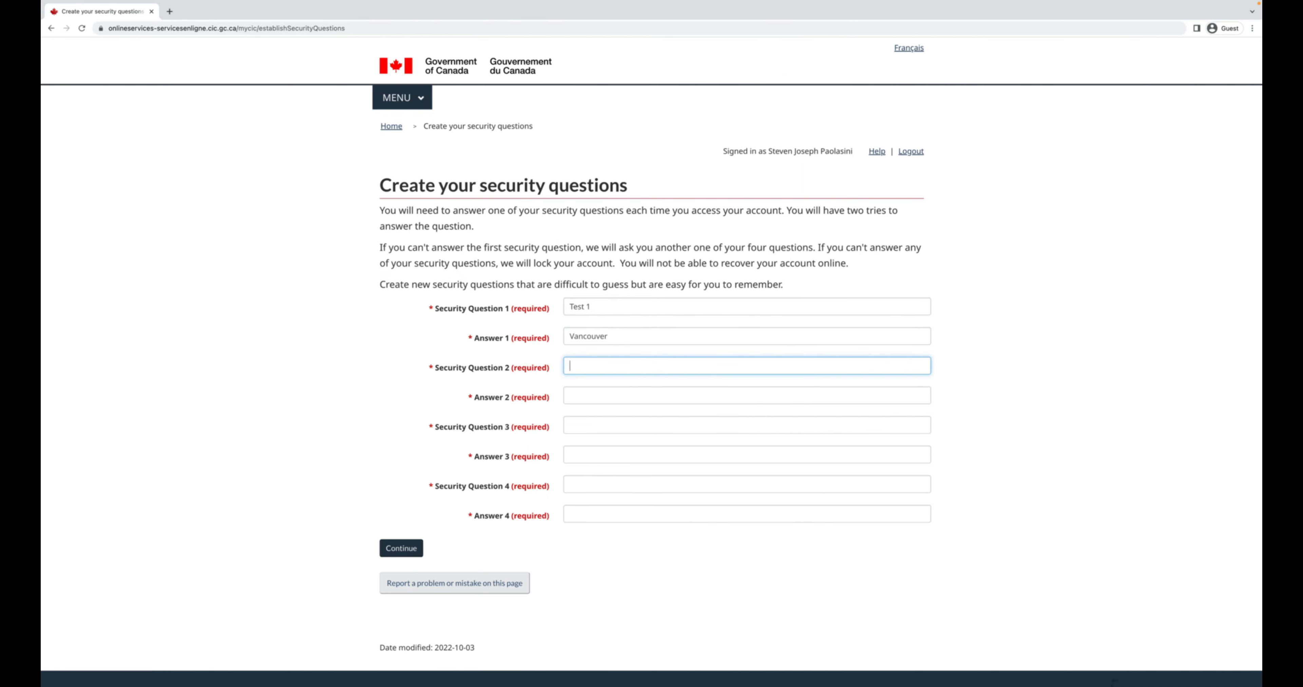
text(Test 2)
key(Tab)
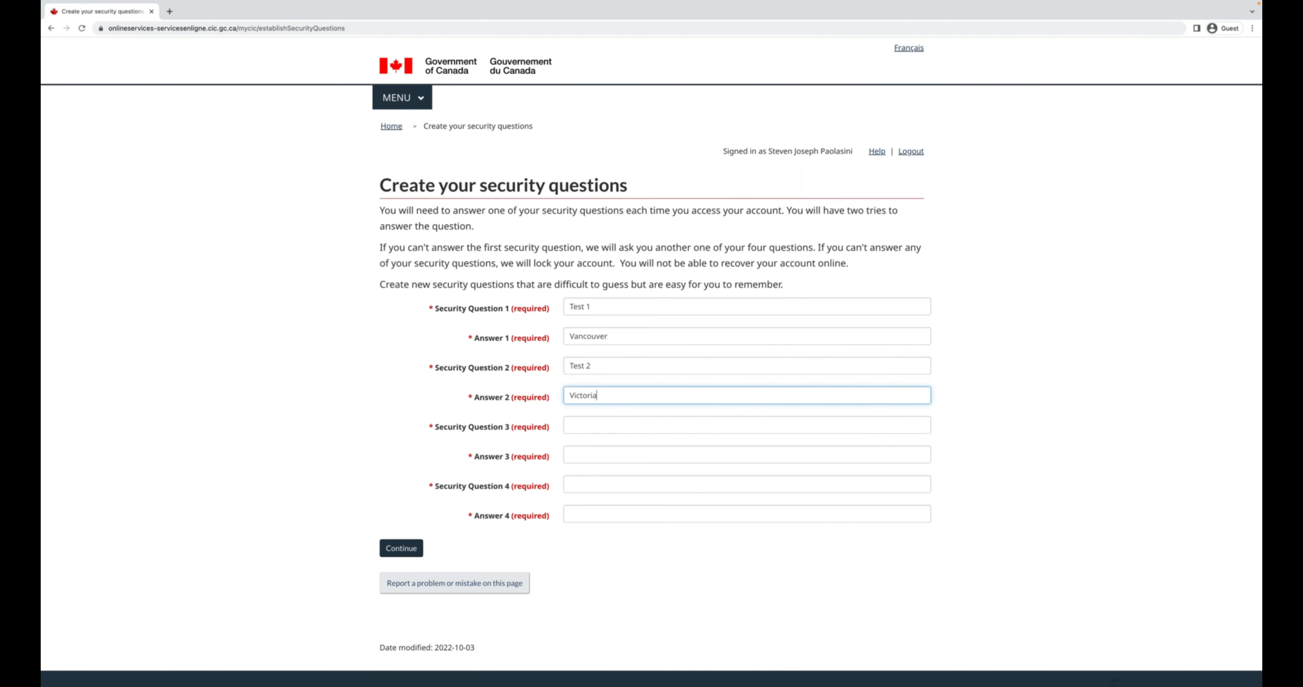
Enter security questions 'Test 3' and 'Test 4' with their answers and submit them.
key(Tab)
text(Test 3)
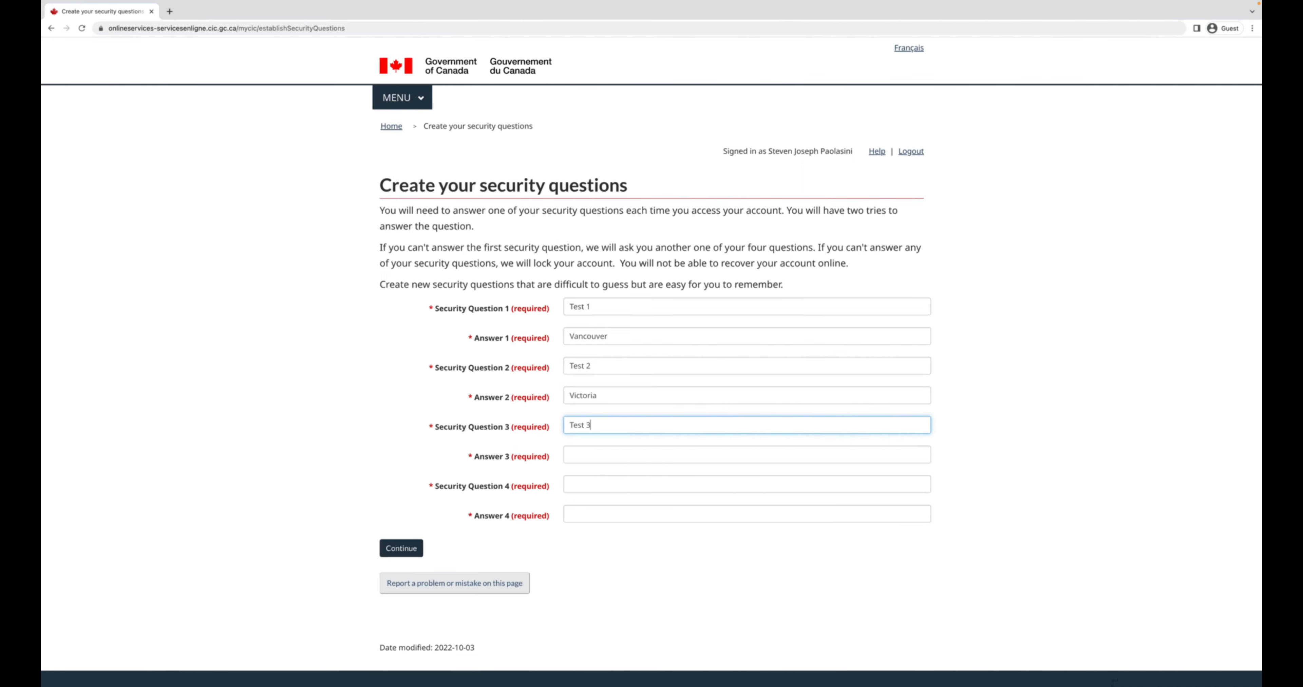
key(Tab)
key(Tab)
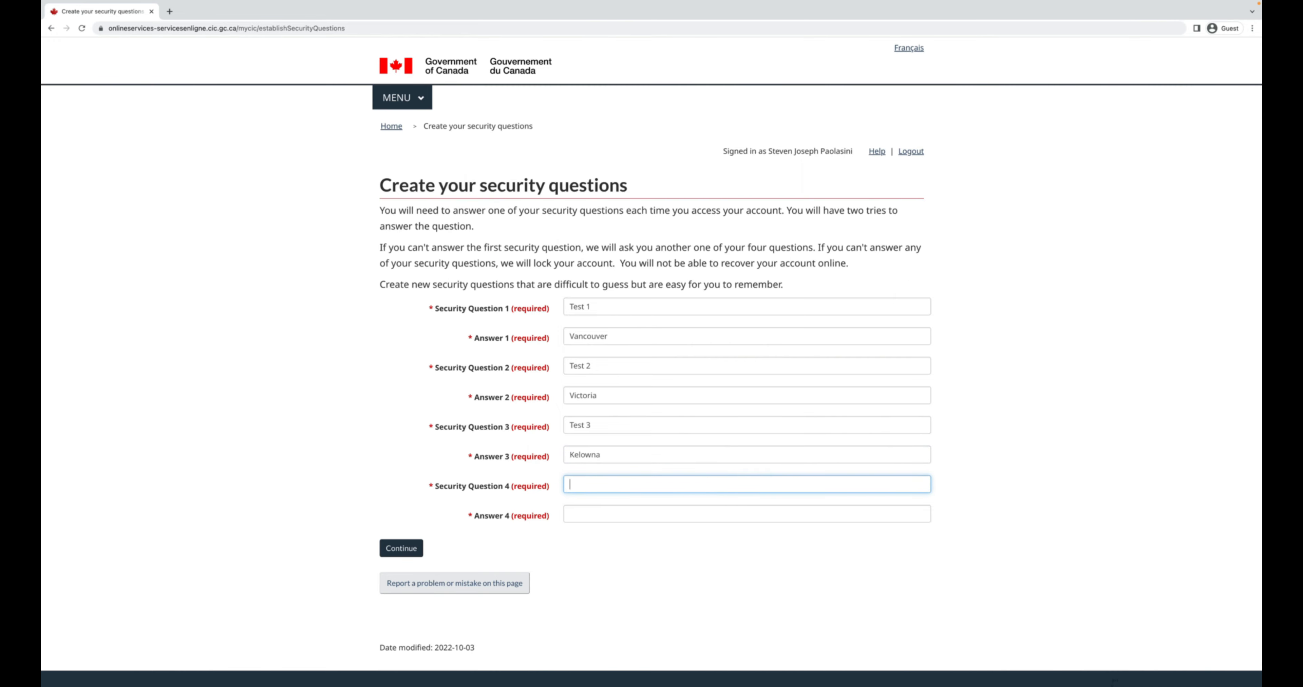
text(Test 4)
key(Tab)
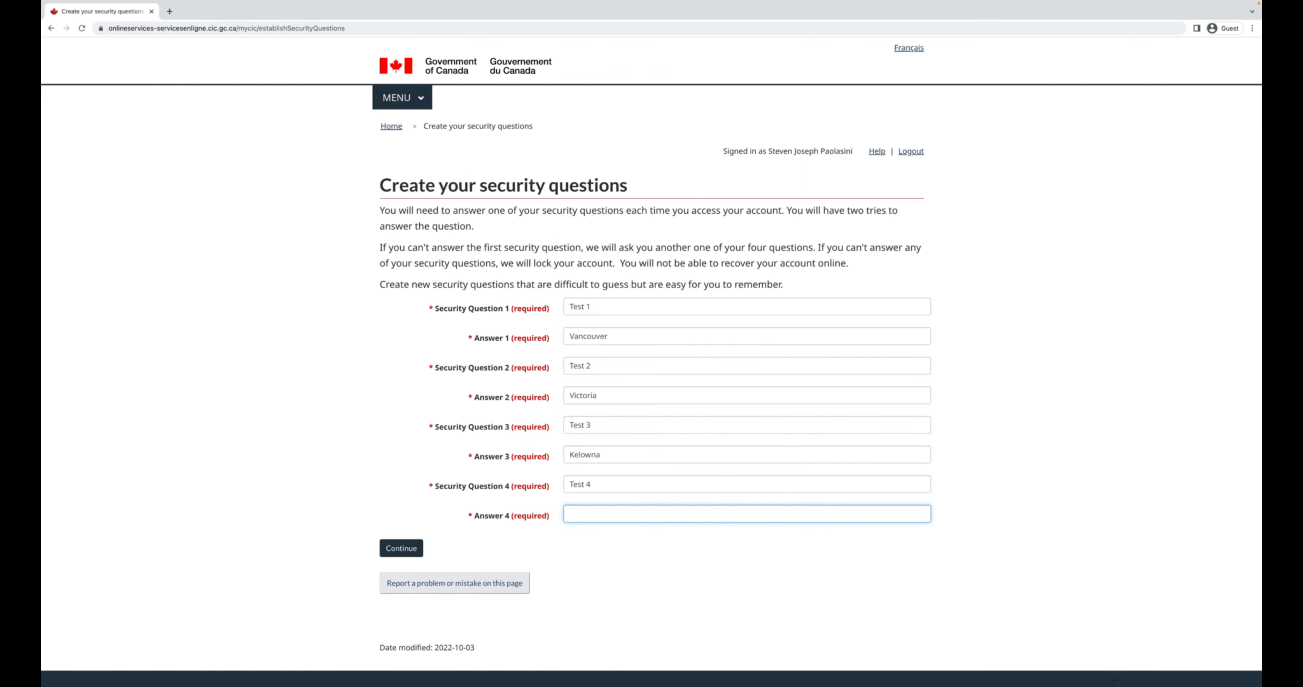
click(779, 456)
click(1038, 359)
key(super+shift+4)
drag(384, 294, 1052, 560)
click(401, 548)
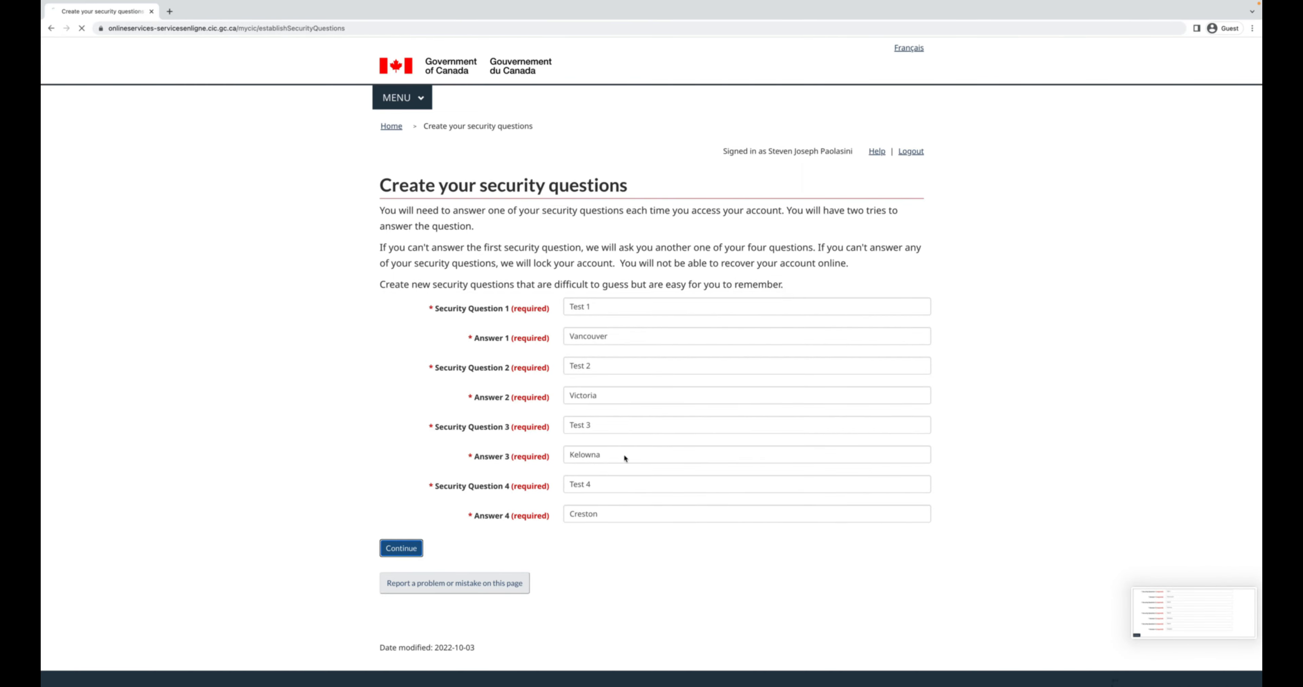
Rewrite the first two security questions as longer 'Question'-style text to fix the length error.
scroll(844, 342, down, 3)
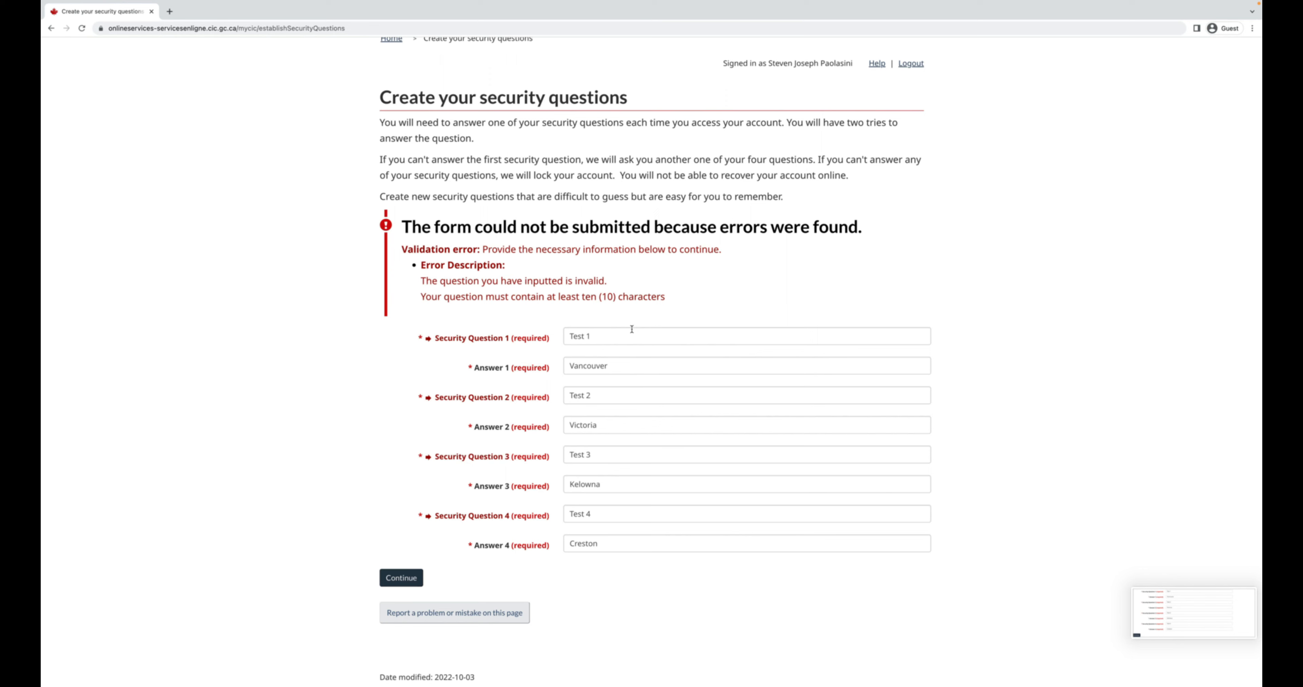
click(631, 329)
key(super+a)
key(BackSpace)
text(Que)
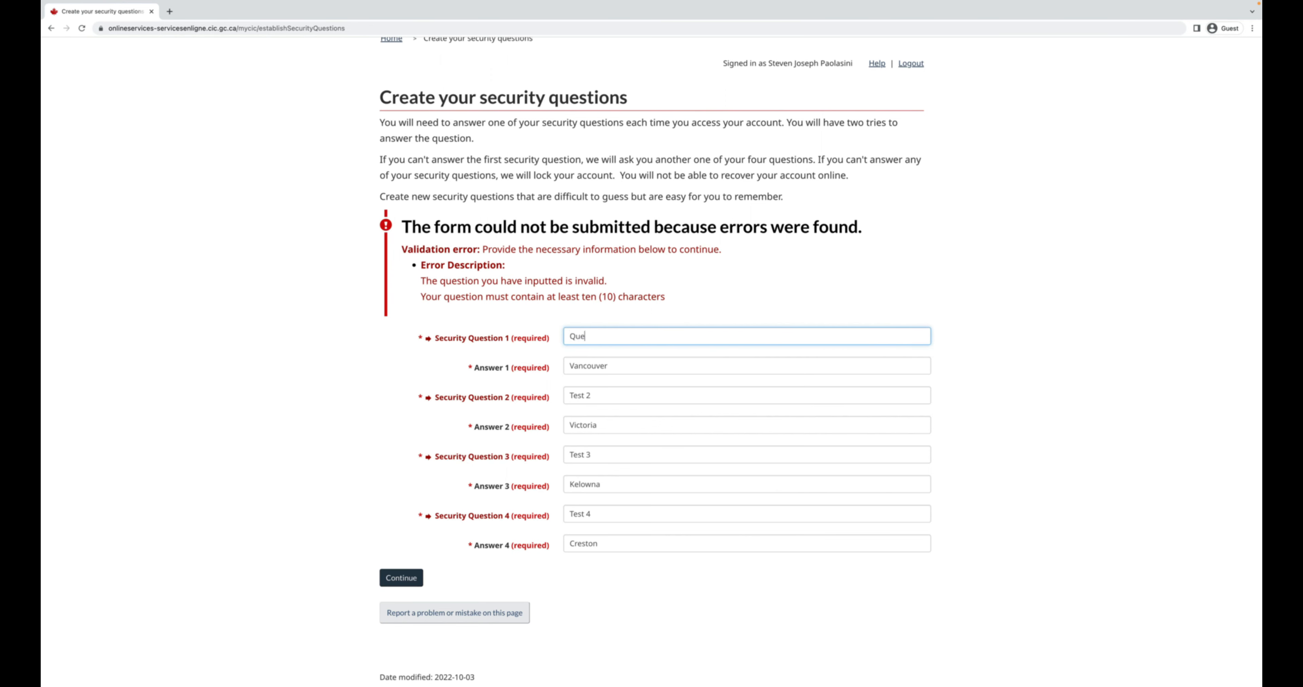
text(stion 1)
key(shift+Left)
key(shift+Left)
key(shift+Left)
key(shift+Left)
key(shift+Left)
key(shift+Left)
key(shift+Left)
key(shift+Left)
key(shift+Left)
key(shift+Left)
key(super+c)
click(578, 395)
key(super+a)
key(super+v)
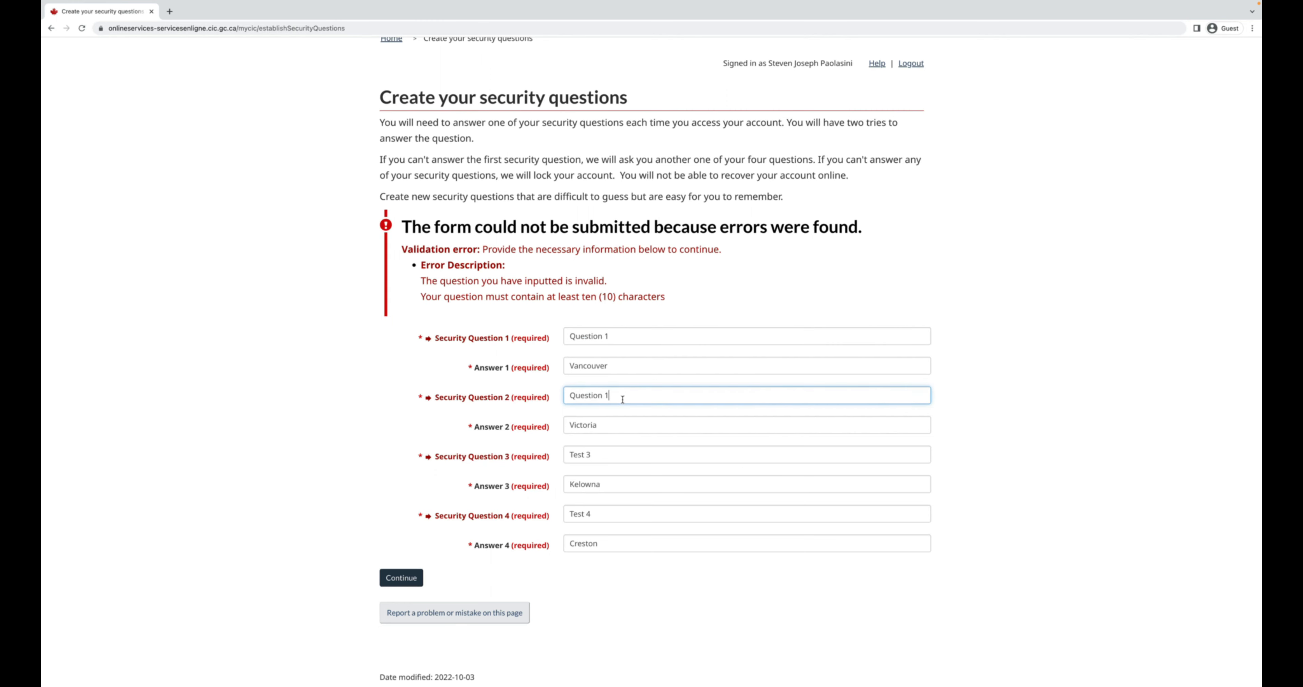
key(BackSpace)
text(2)
Rewrite the third and fourth security questions the same way and resubmit all four.
click(582, 457)
key(super+a)
key(super+v)
key(BackSpace)
text(4)
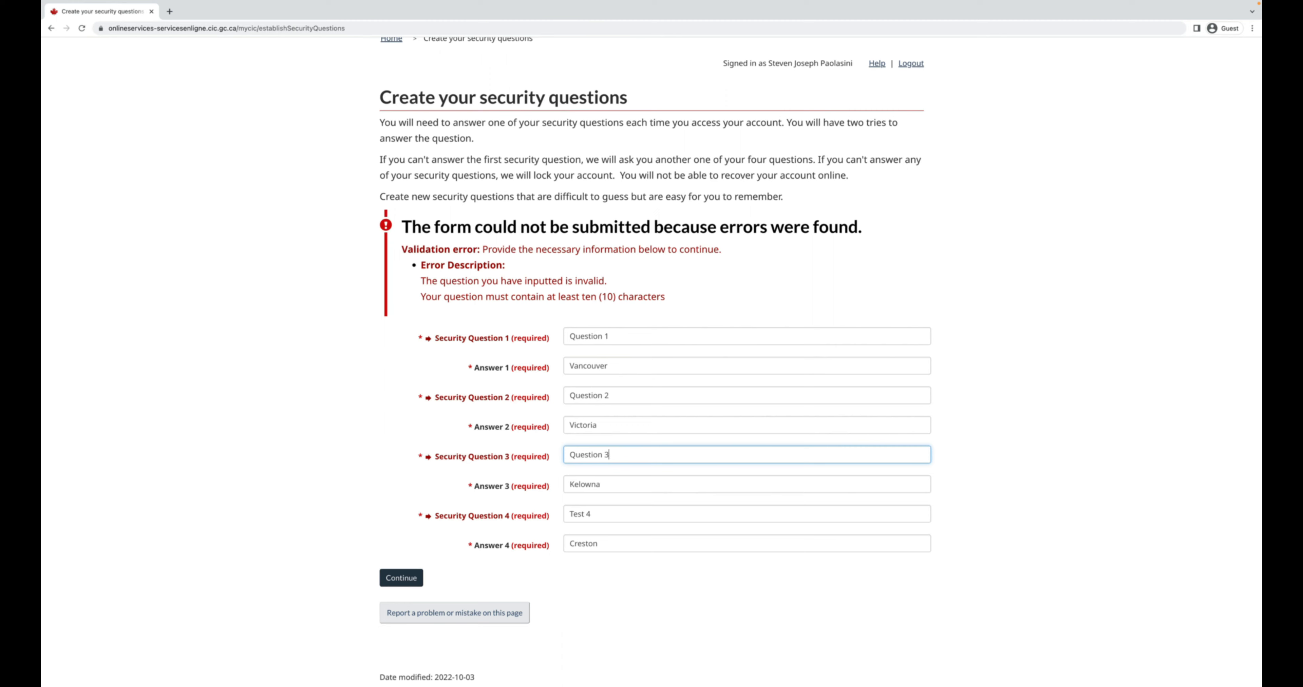
click(595, 509)
key(super+a)
key(super+v)
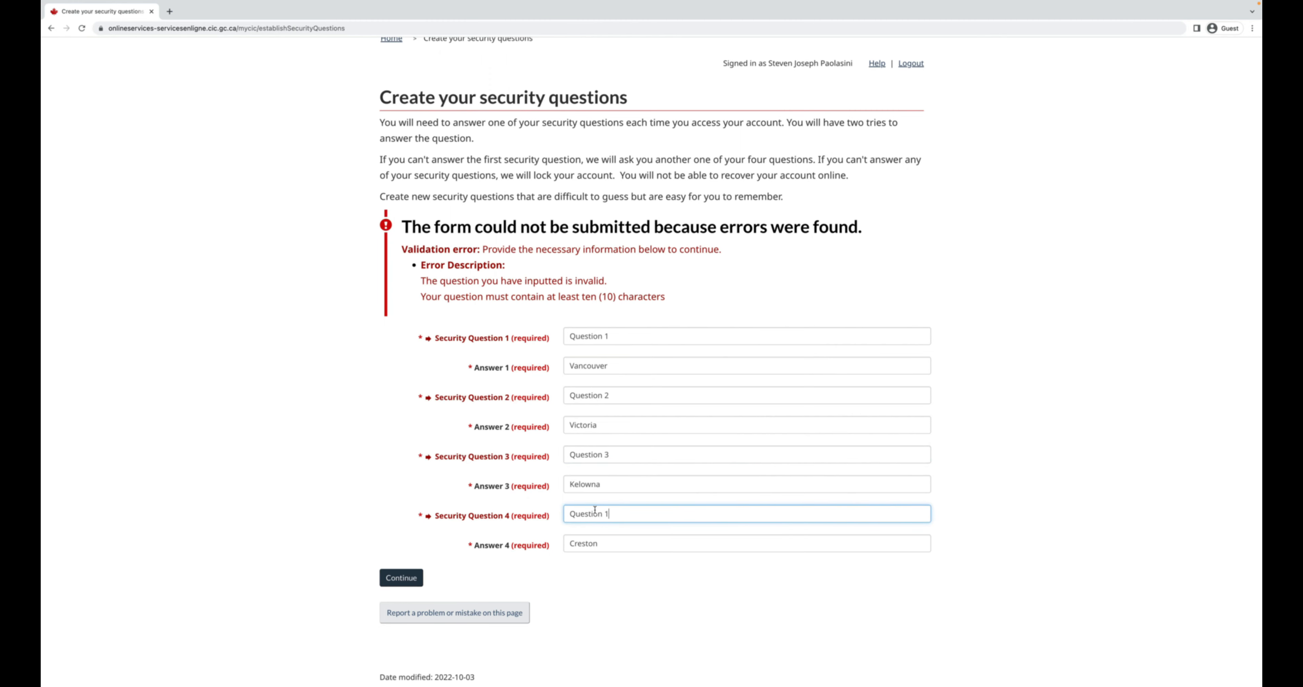
click(412, 578)
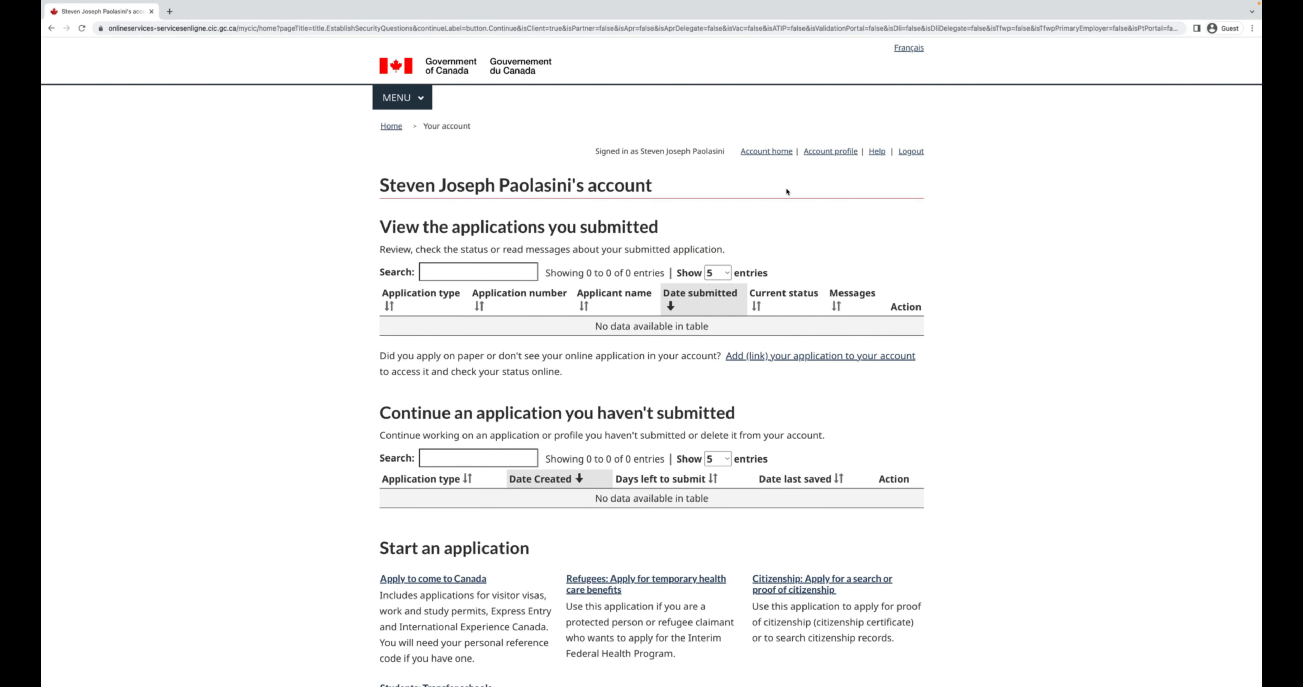
Go to Apply to come to Canada, choose the IEC path, and launch the eligibility questionnaire.
scroll(787, 192, down, 6)
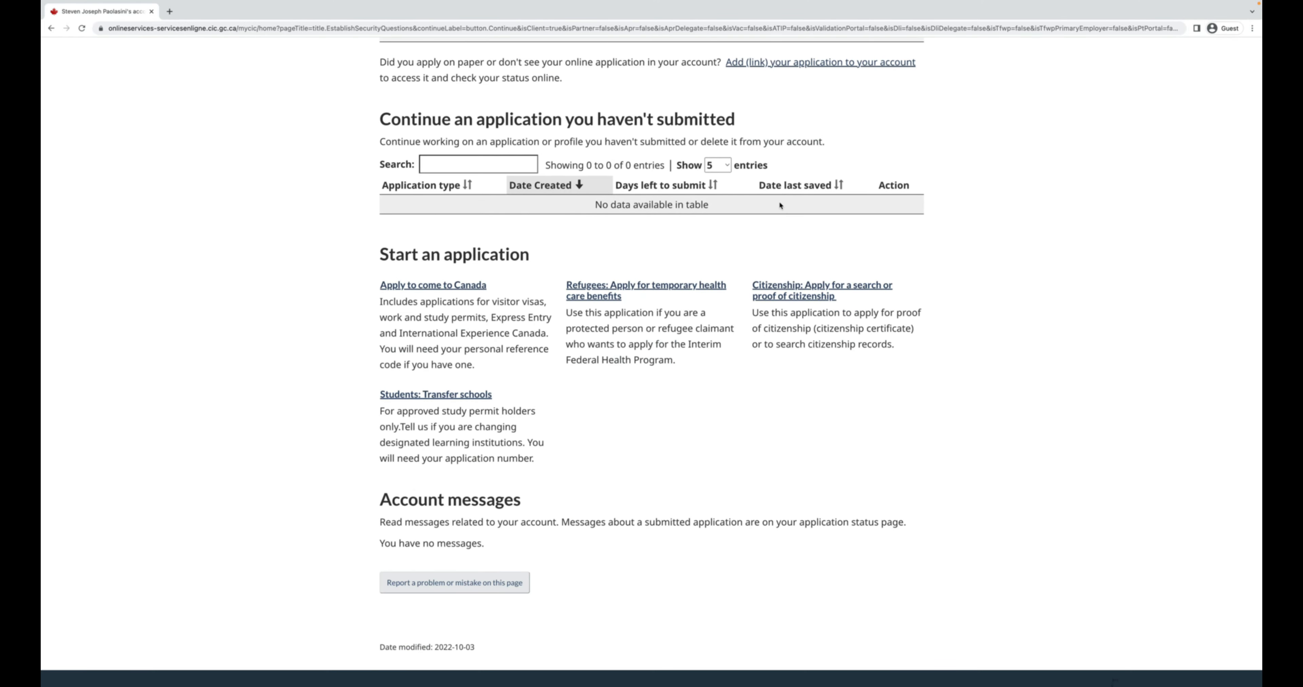
click(413, 286)
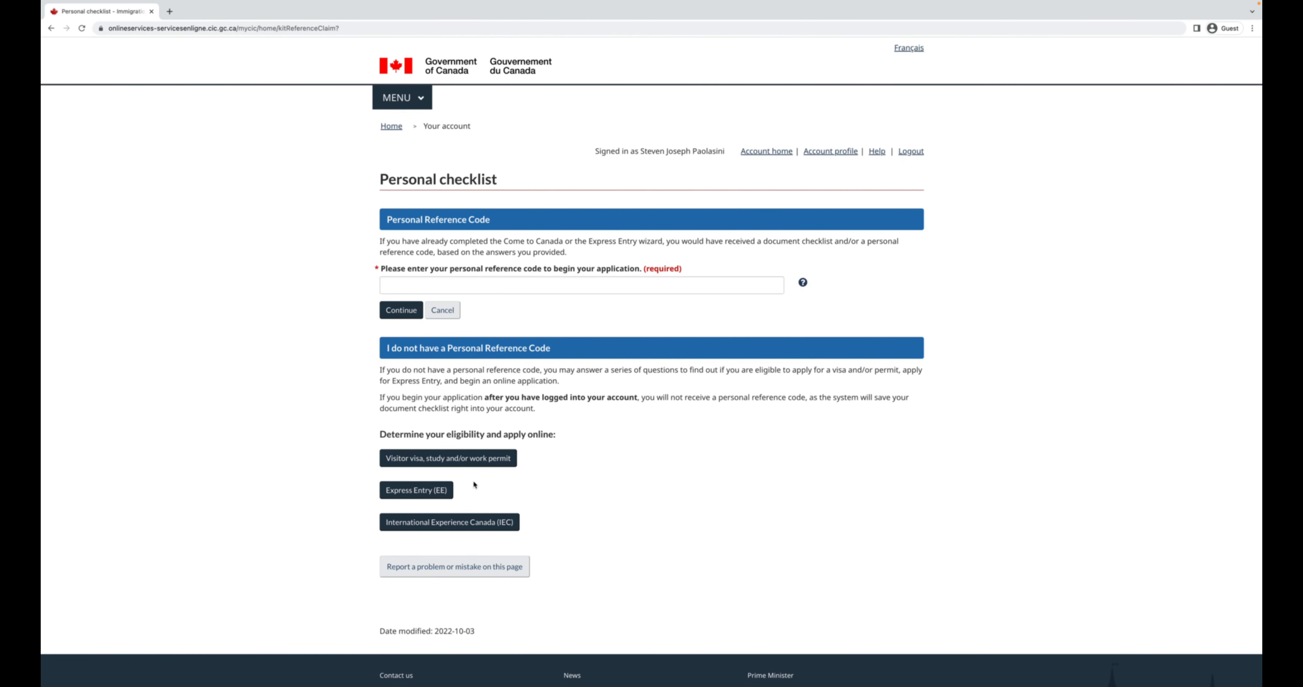
click(437, 522)
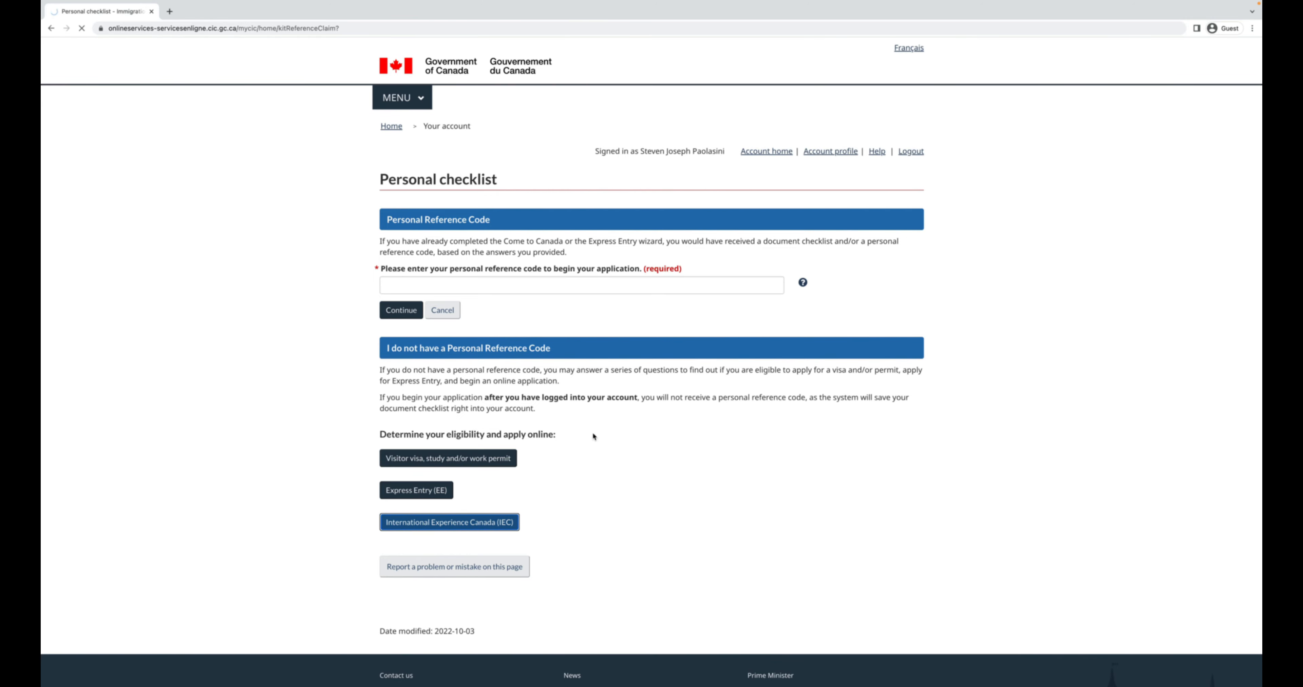
scroll(593, 436, down, 1)
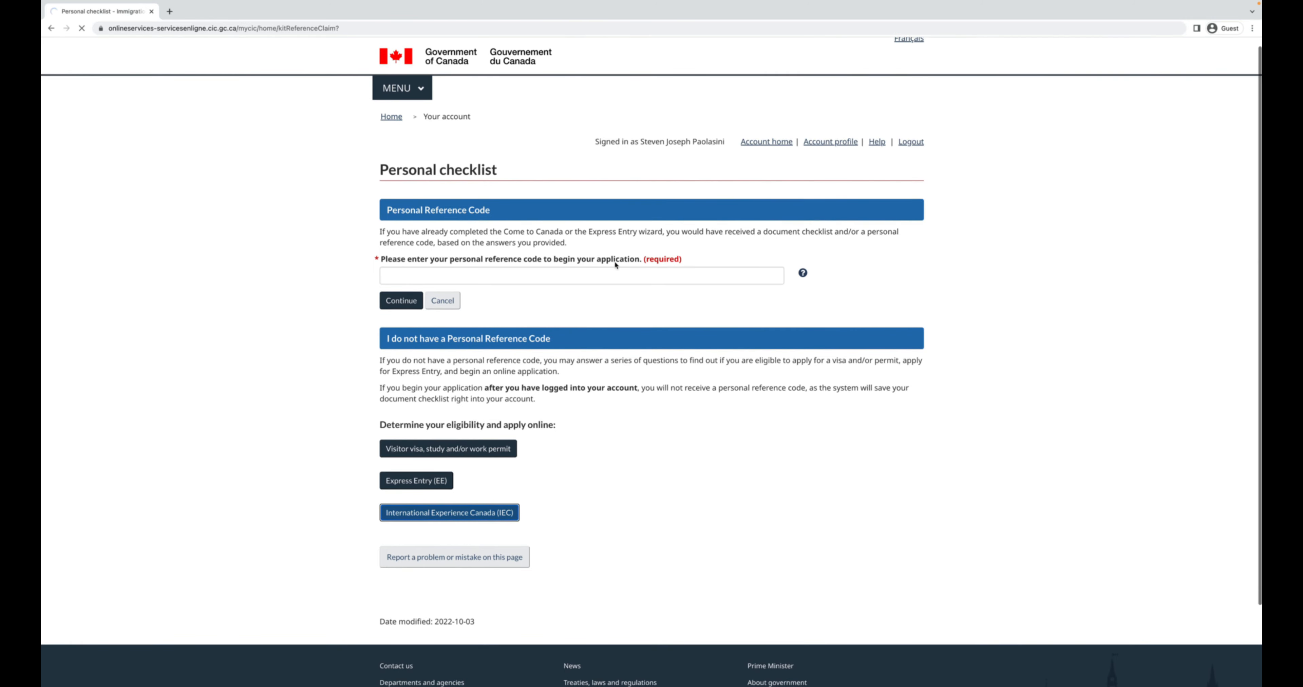
click(505, 512)
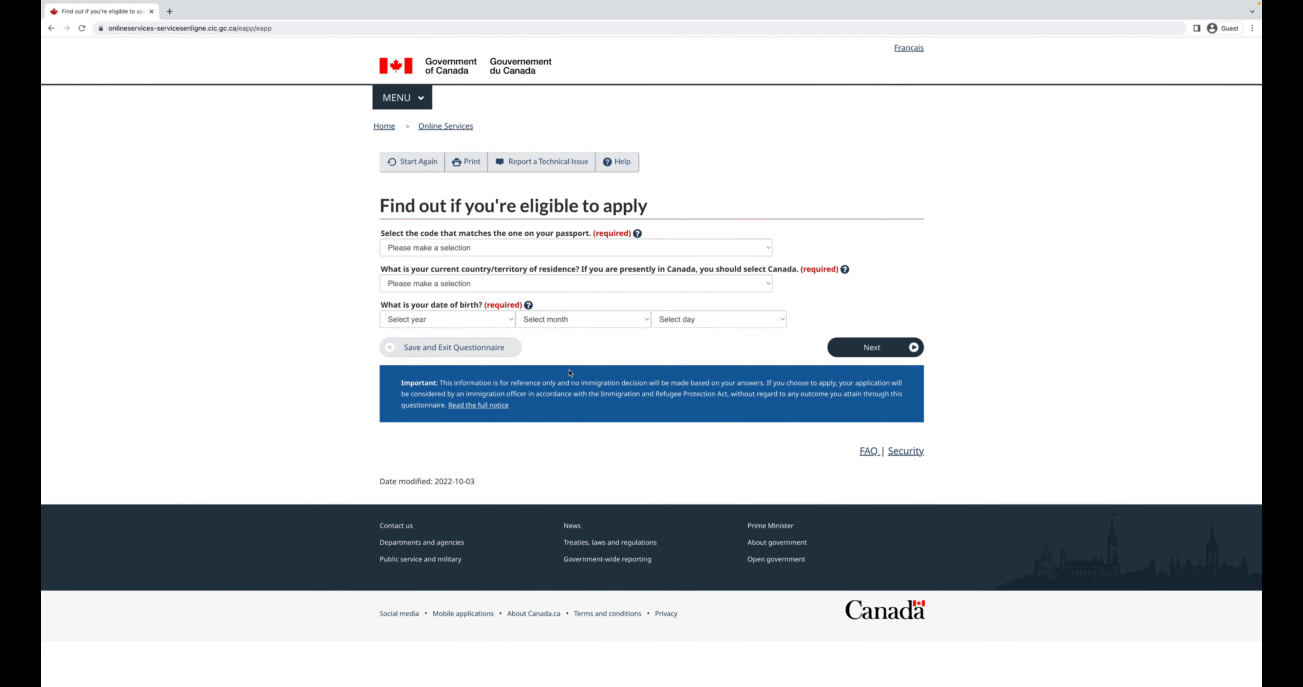
Set the passport code to JPN (Japan) and current residence to Canada.
click(723, 248)
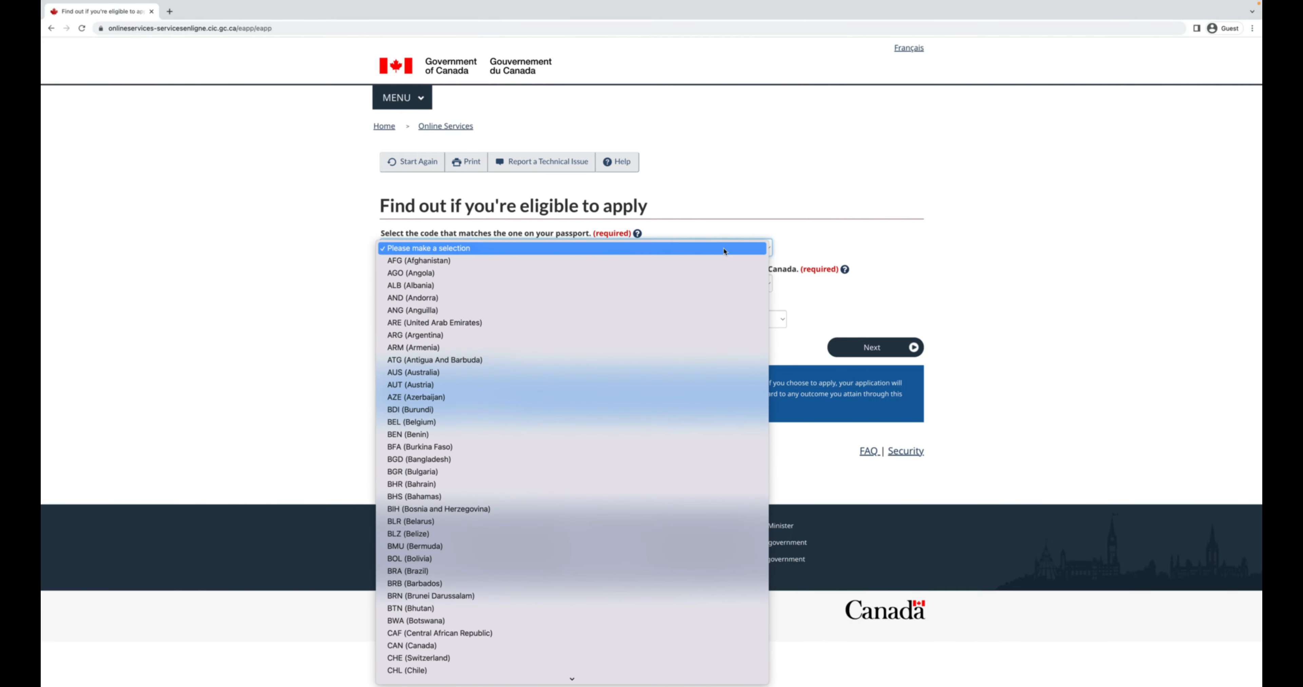
scroll(716, 291, down, 5)
scroll(716, 292, down, 15)
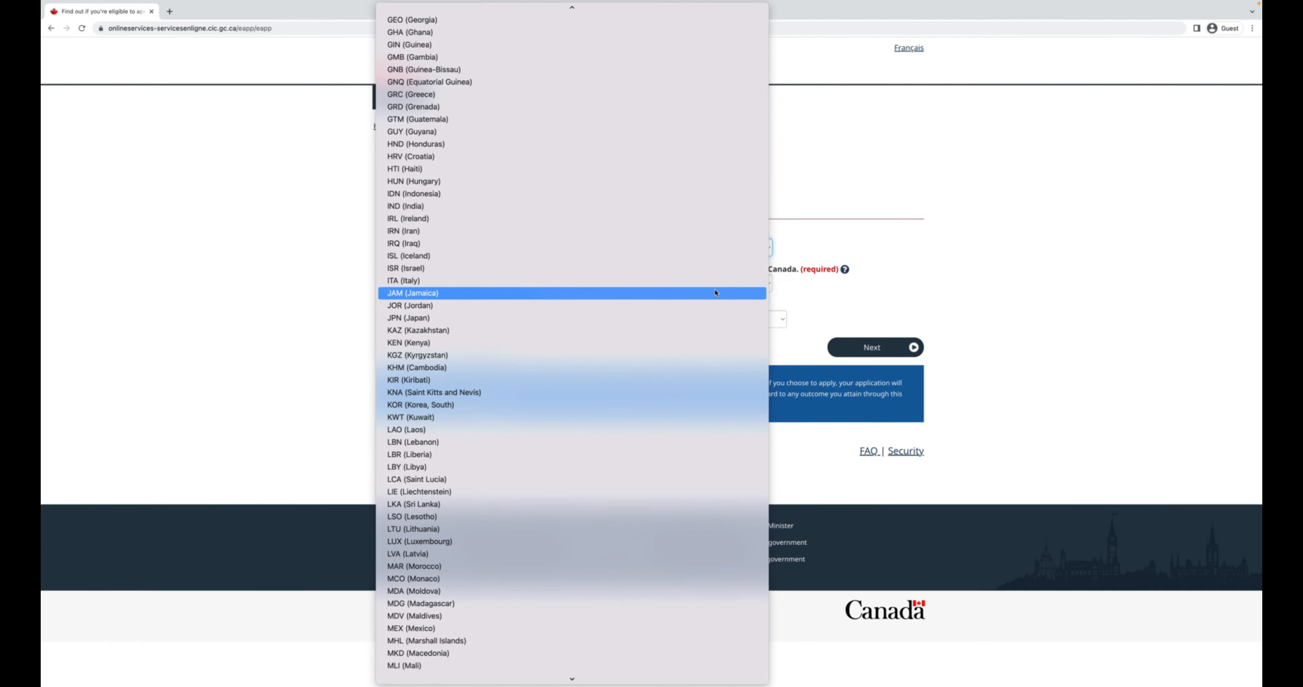
click(687, 318)
click(509, 290)
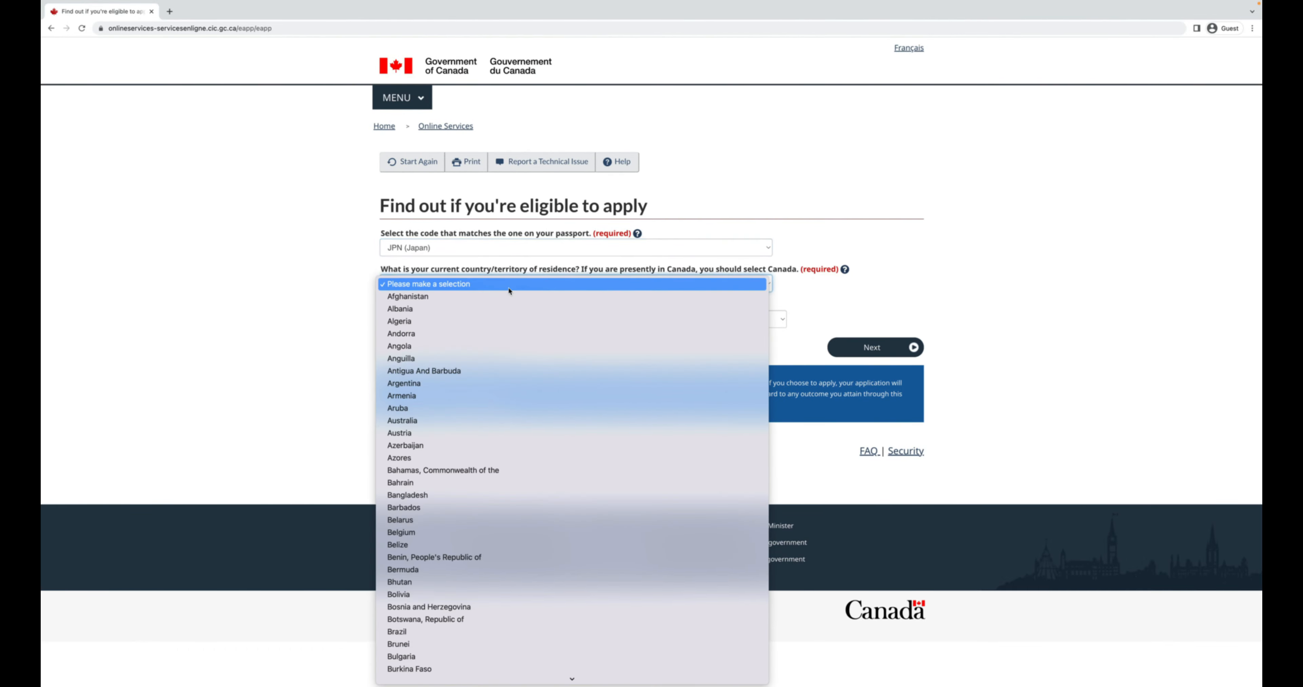
scroll(509, 290, down, 10)
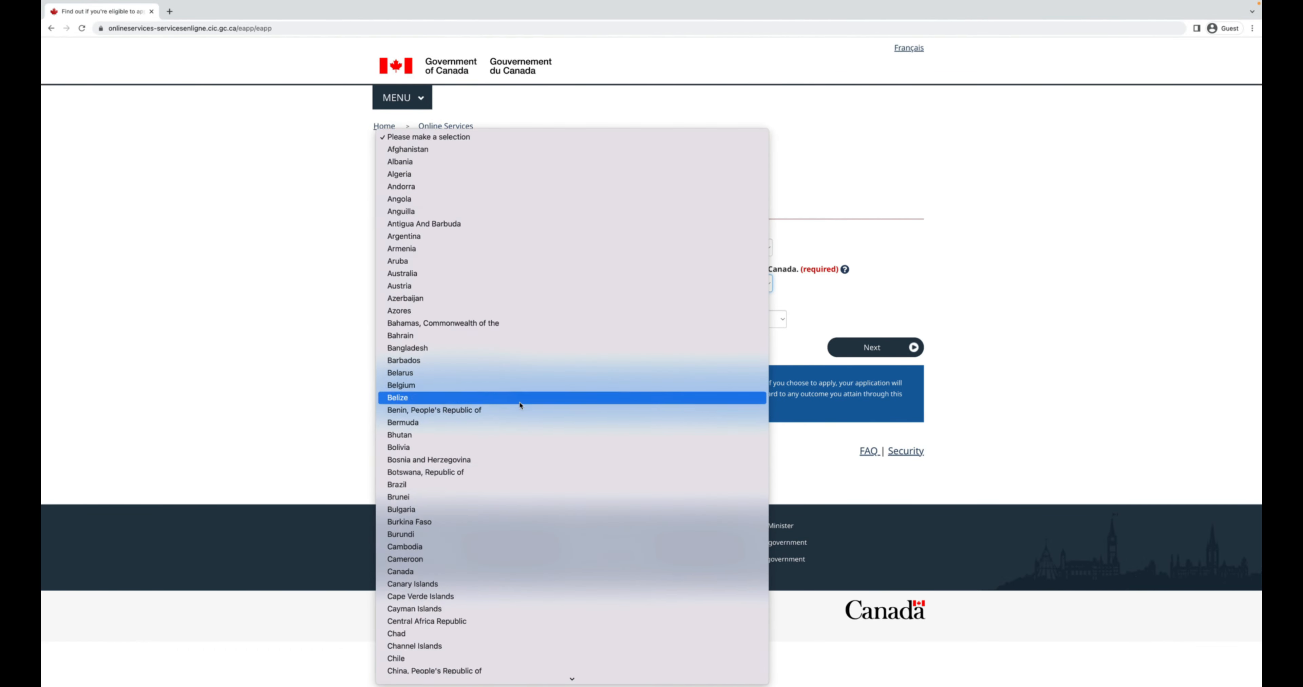
scroll(520, 404, up, 5)
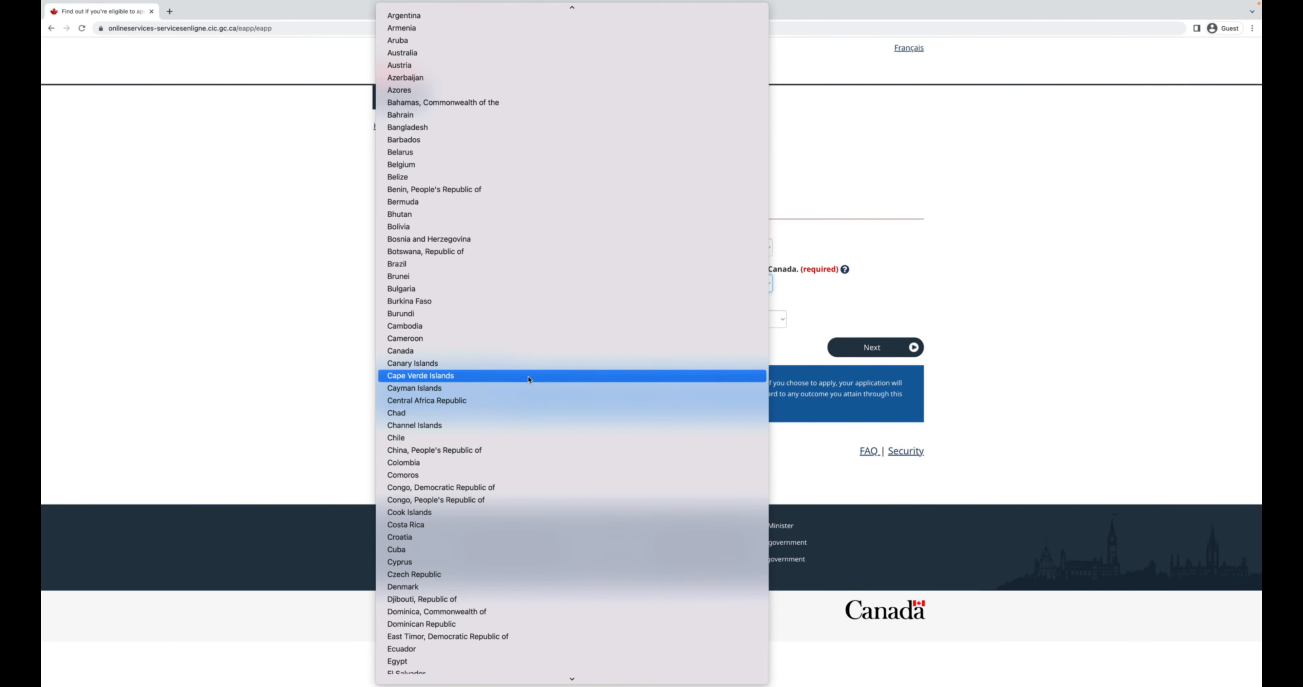
click(525, 354)
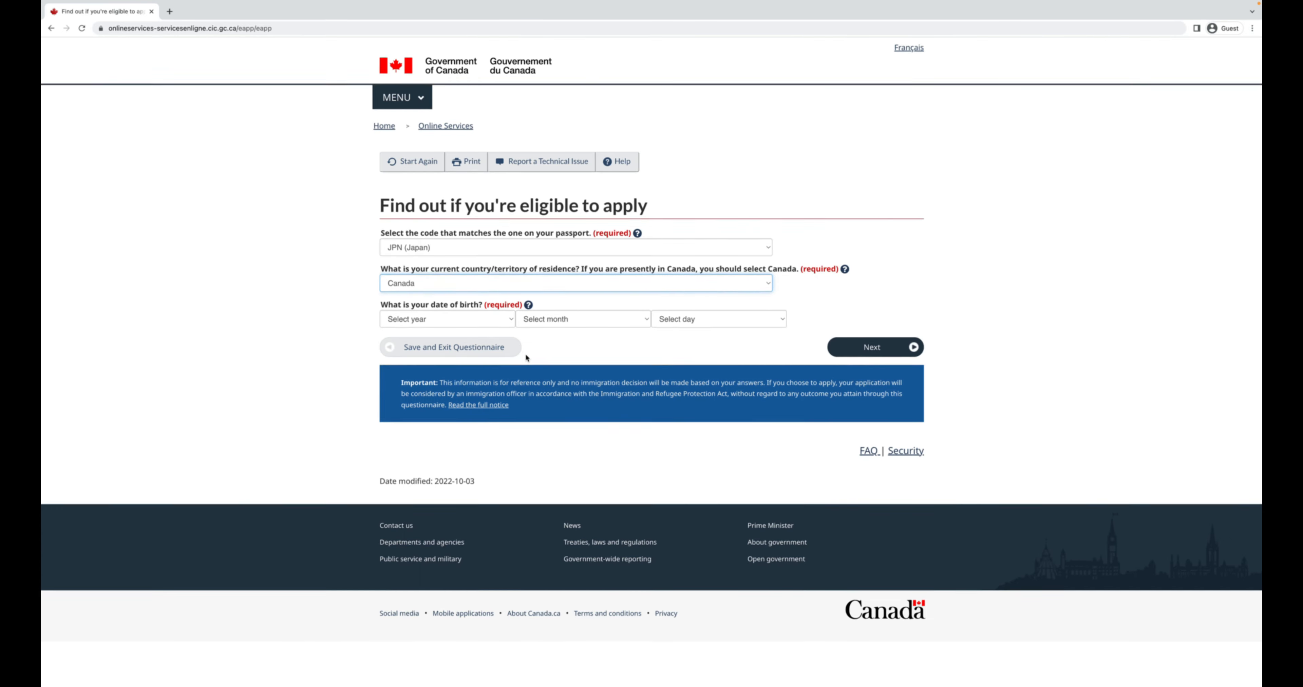
click(493, 320)
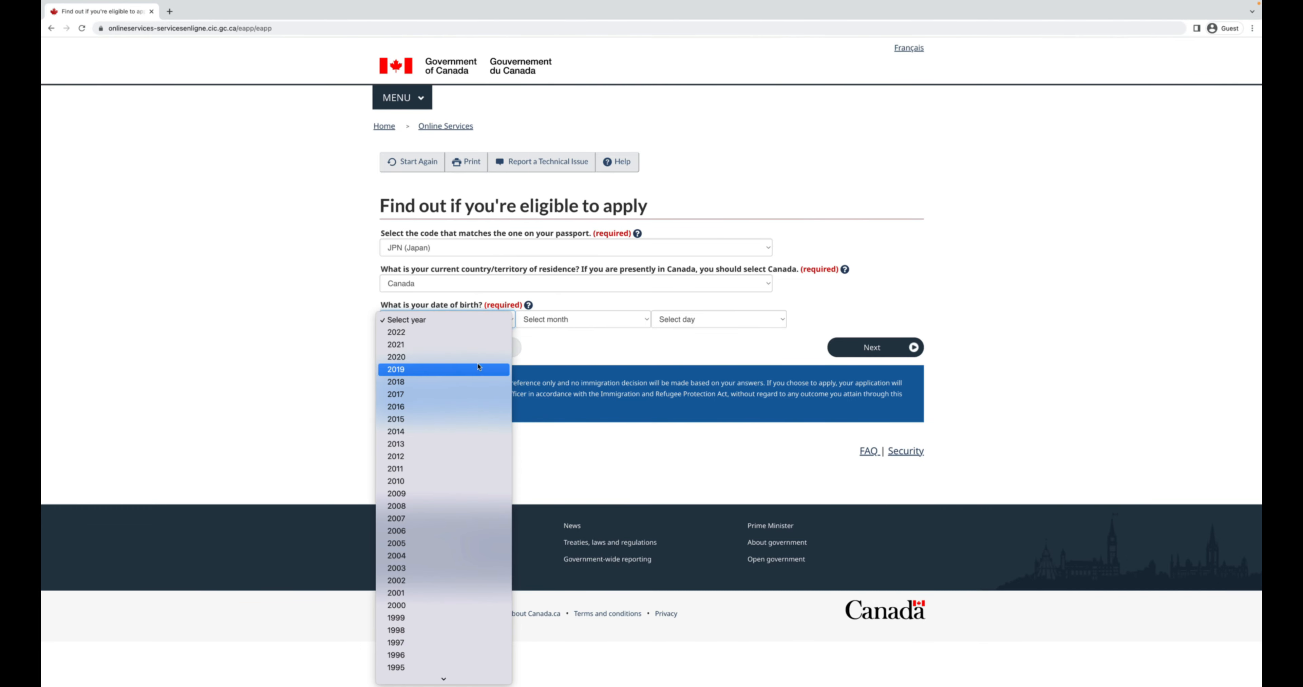
scroll(480, 450, down, 3)
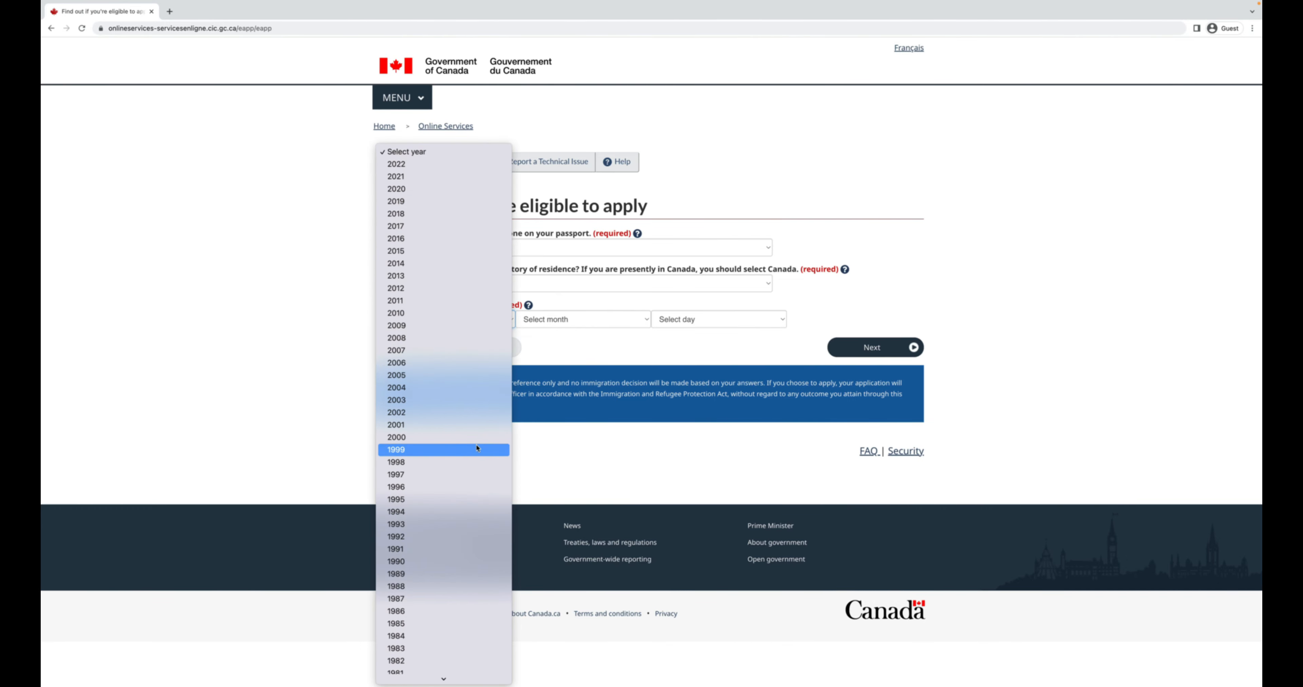
click(463, 535)
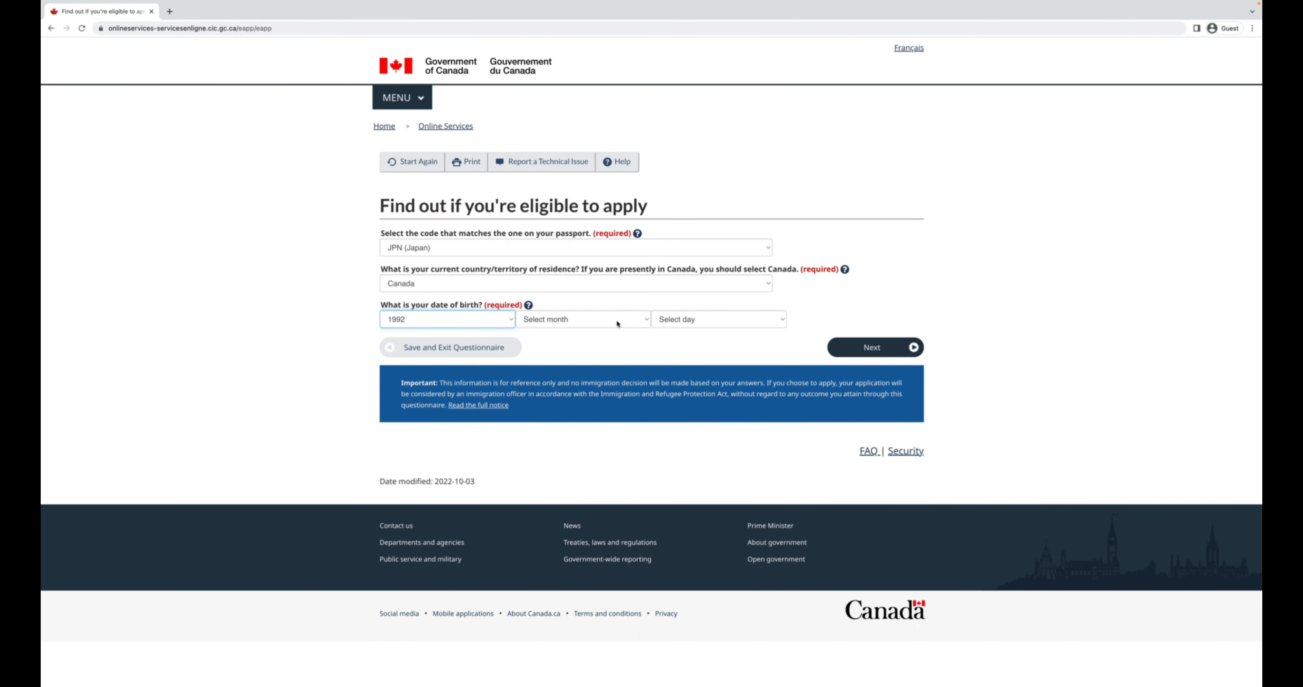
click(616, 319)
click(603, 408)
click(716, 319)
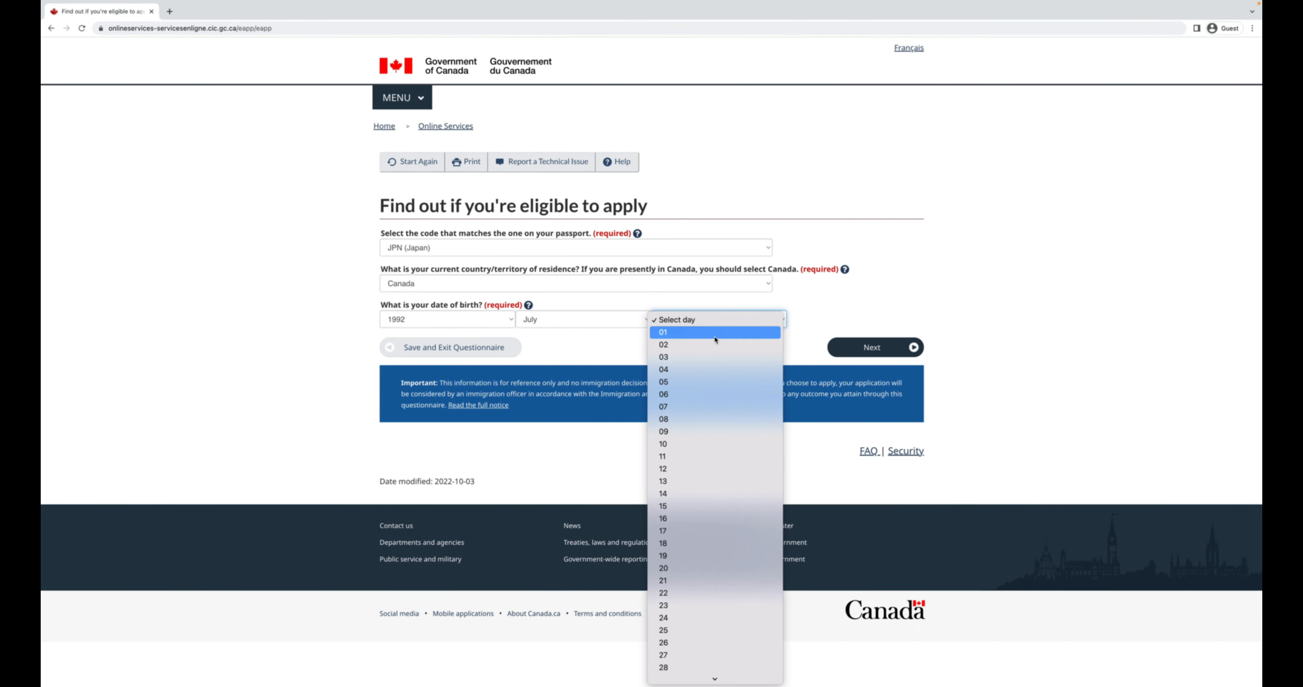
click(713, 332)
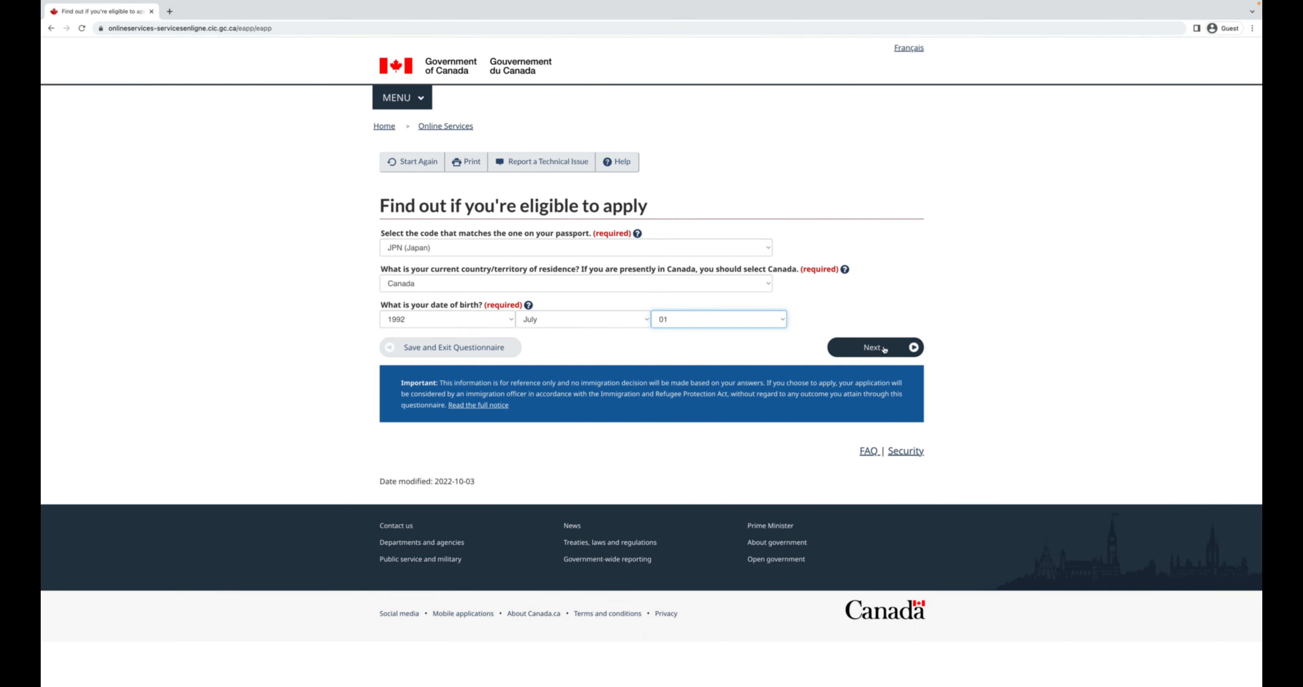
click(883, 349)
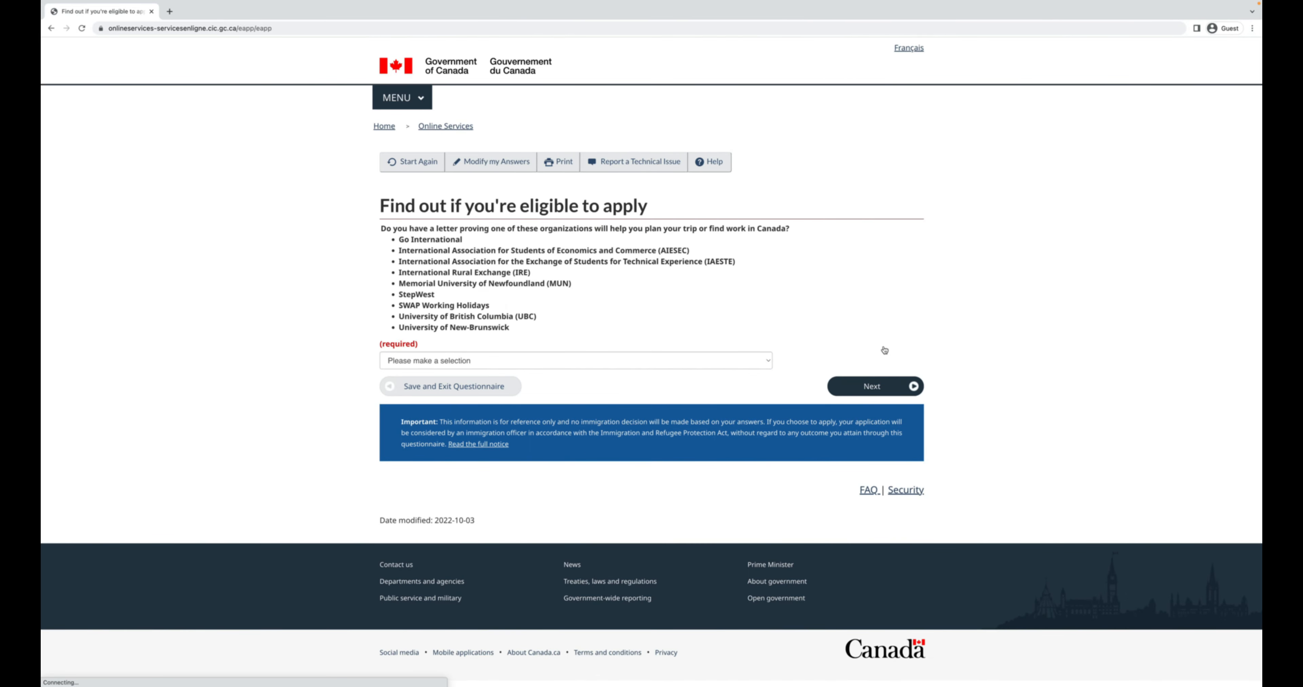
Answer No to the recognized-organization letter question and set permanent residence to Japan.
click(624, 361)
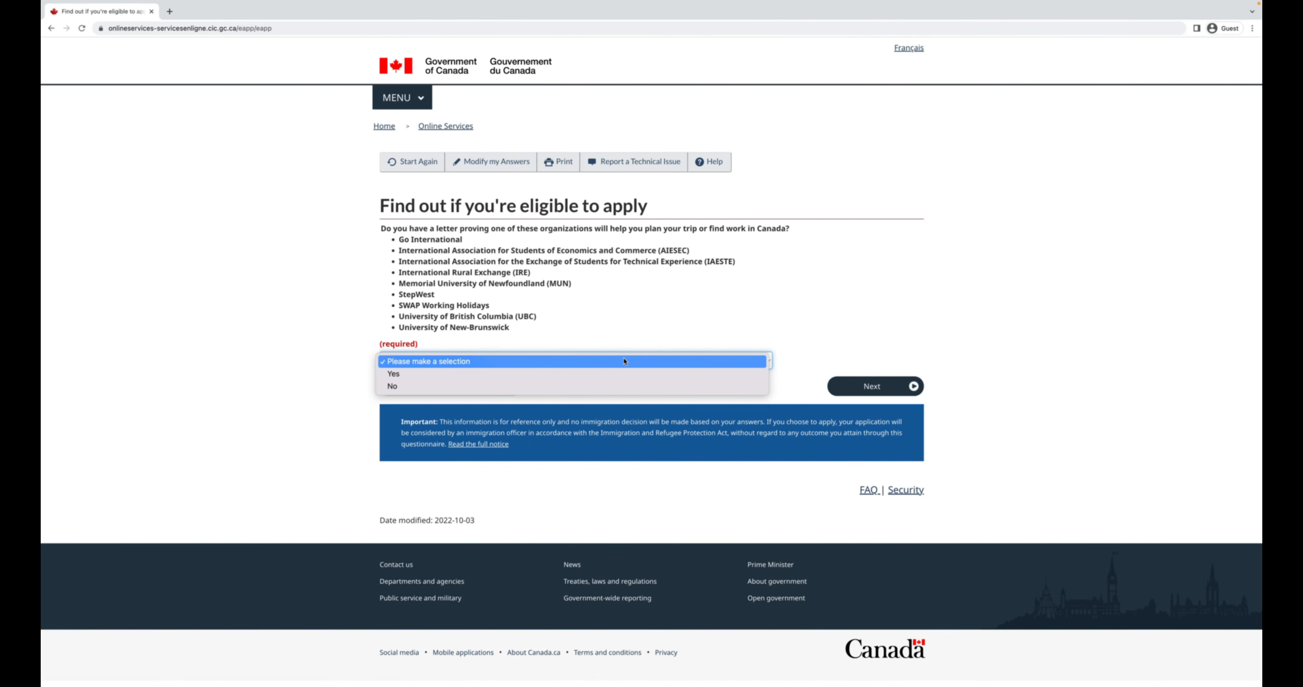
click(610, 386)
click(854, 382)
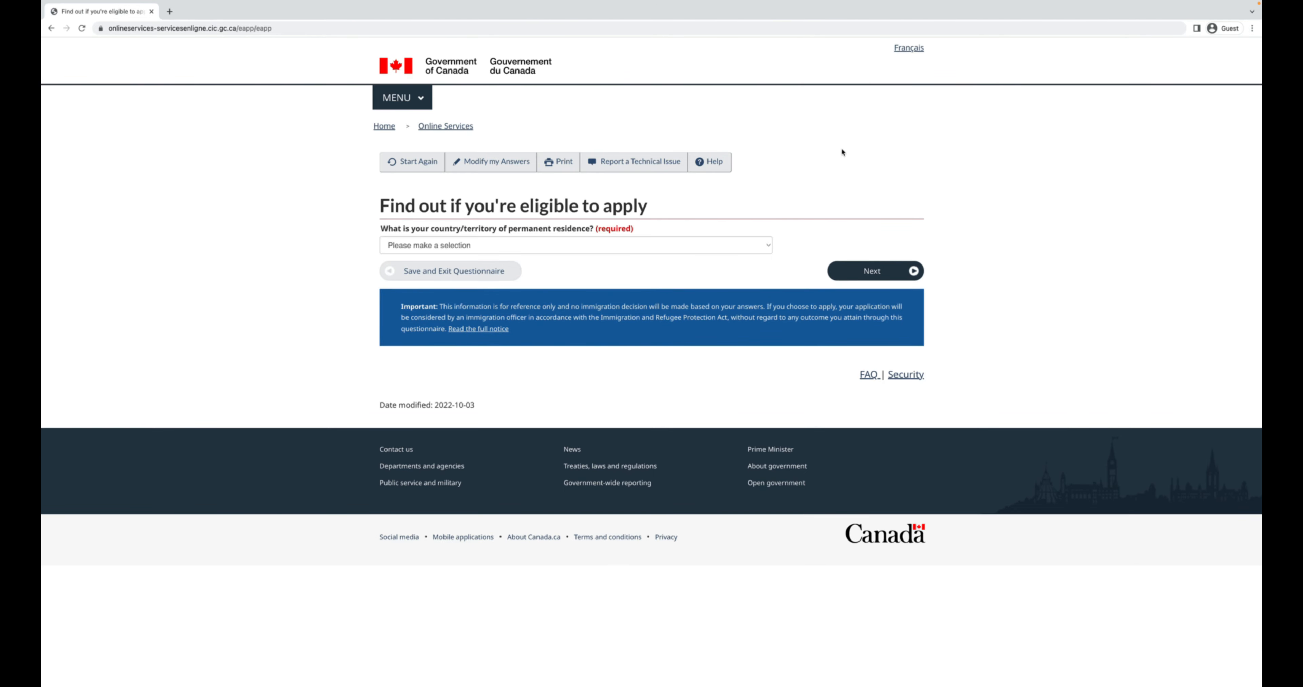
click(643, 247)
scroll(643, 298, down, 10)
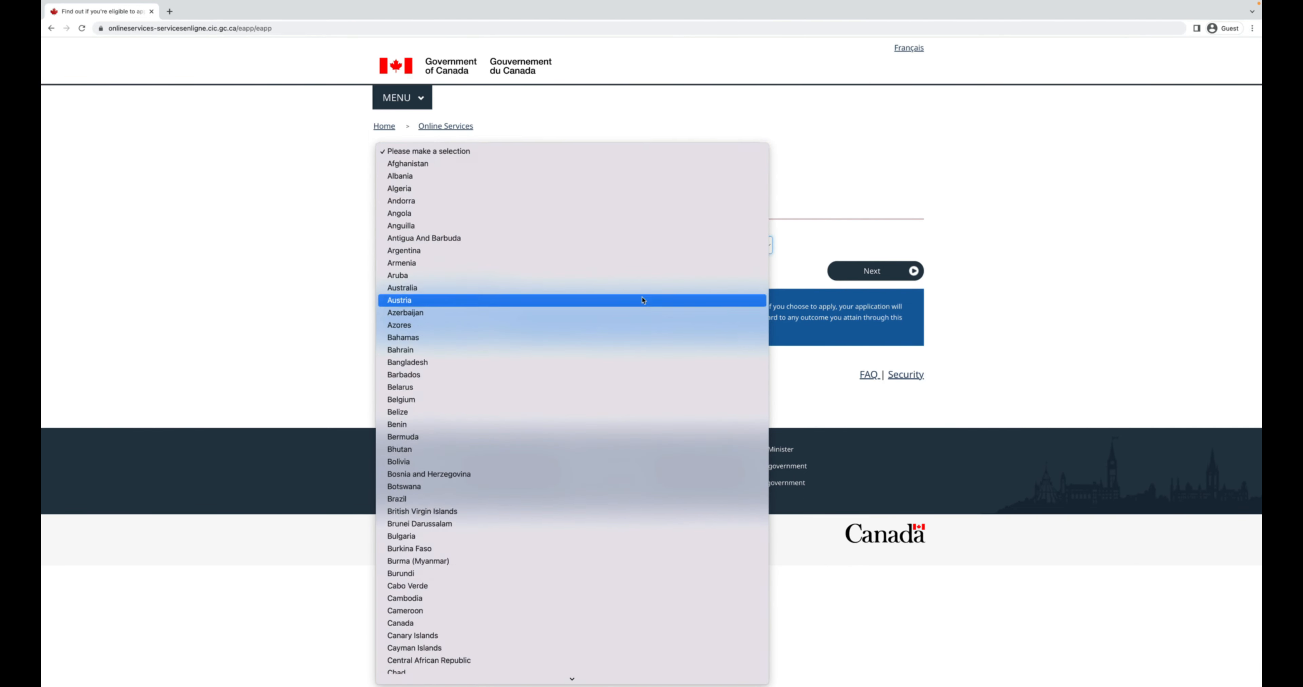
scroll(642, 301, down, 18)
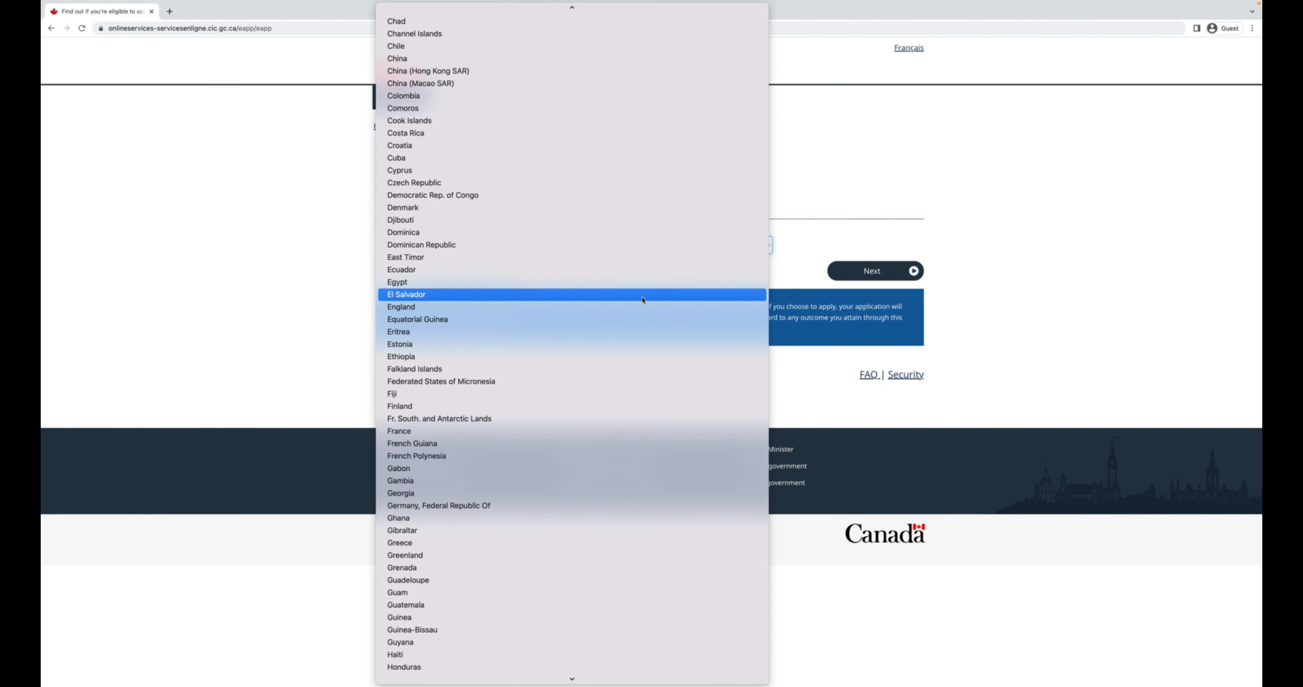
scroll(639, 313, up, 4)
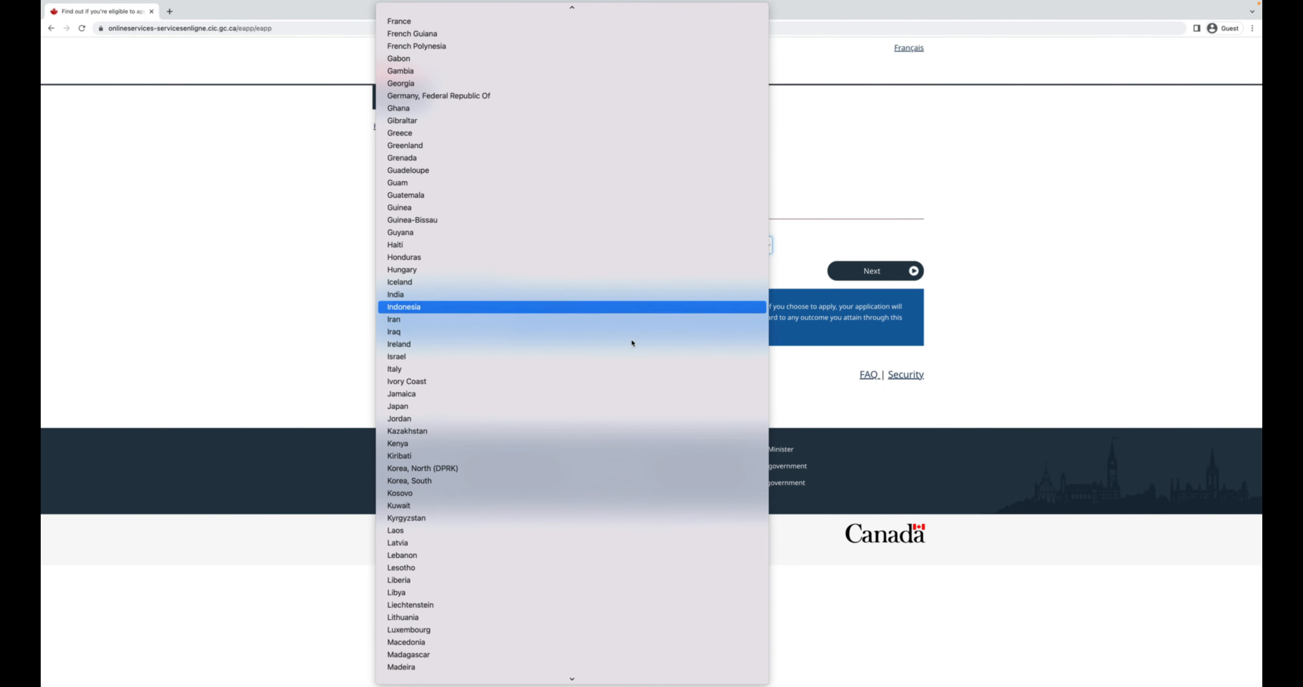
click(613, 404)
click(892, 276)
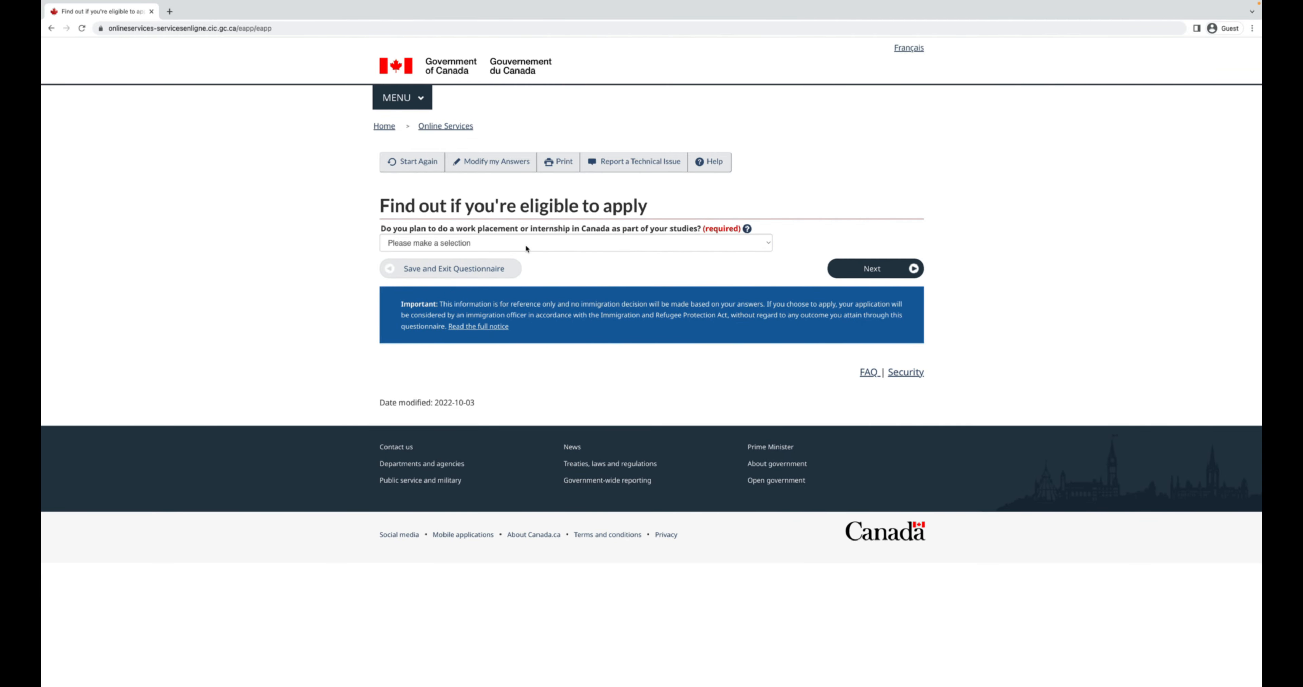
Answer No to the study-related work placement question and continue.
click(672, 245)
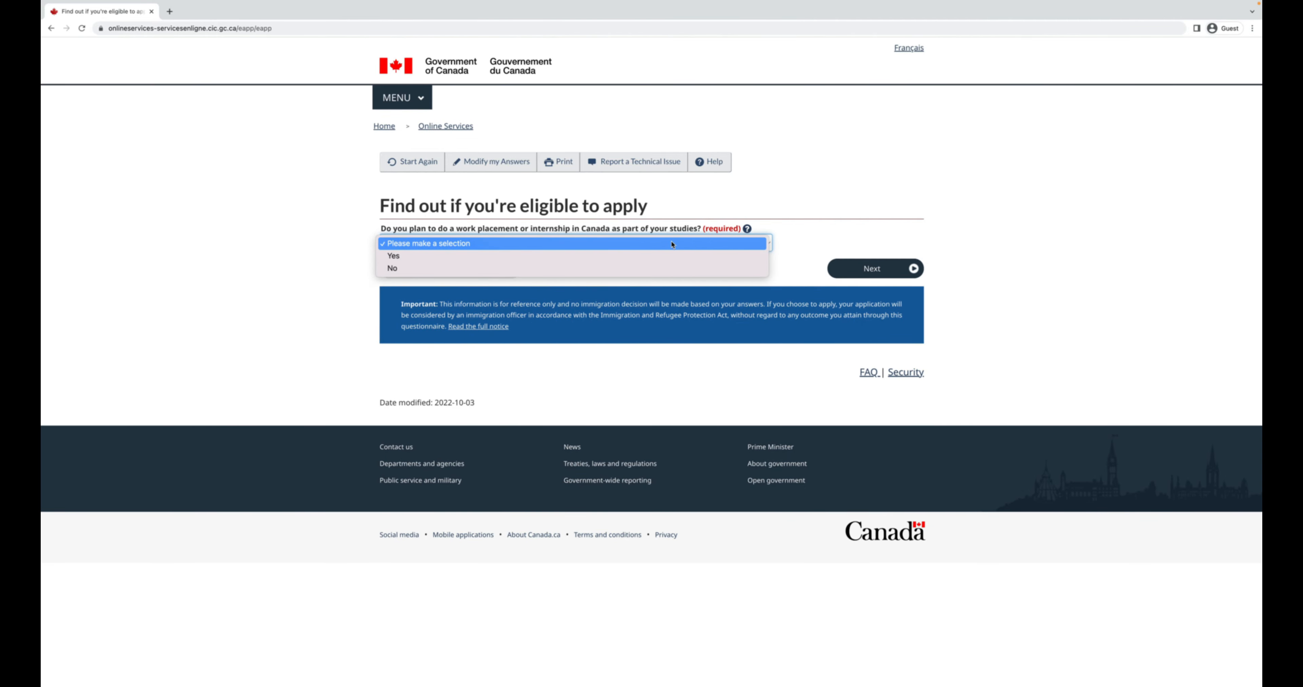
click(666, 268)
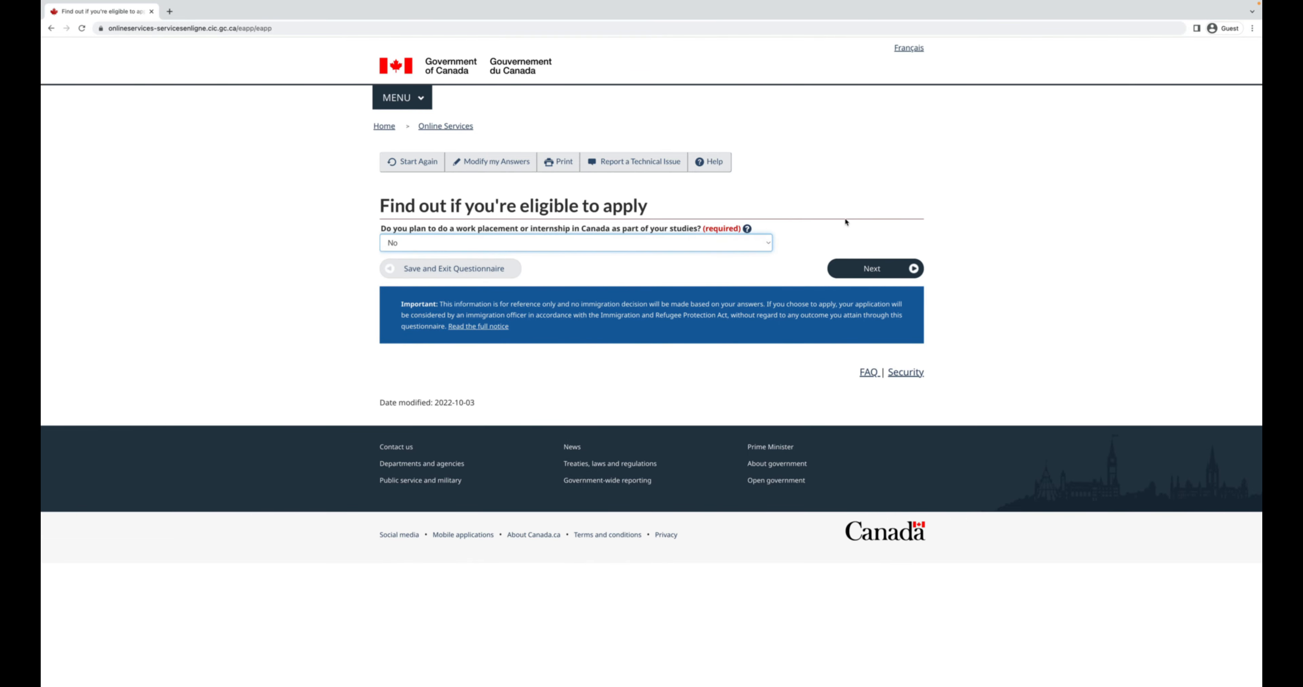
click(878, 271)
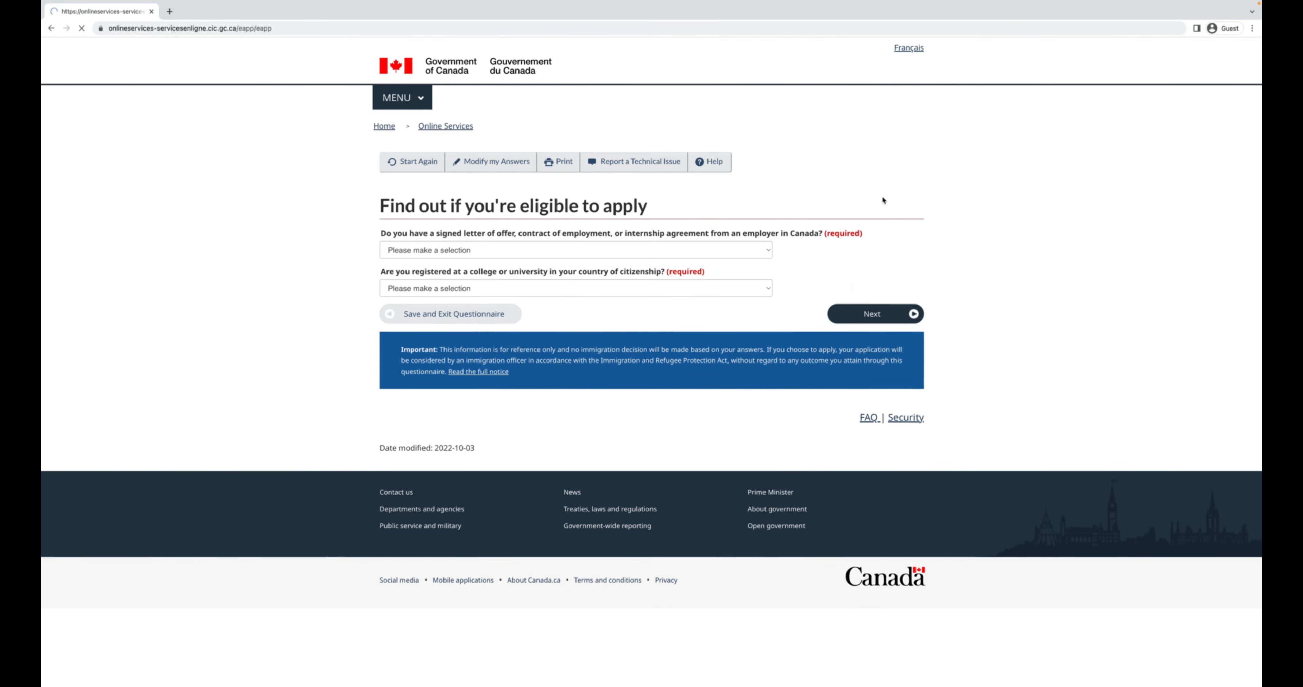
Set the job offer answer to No after briefly choosing Yes.
click(728, 251)
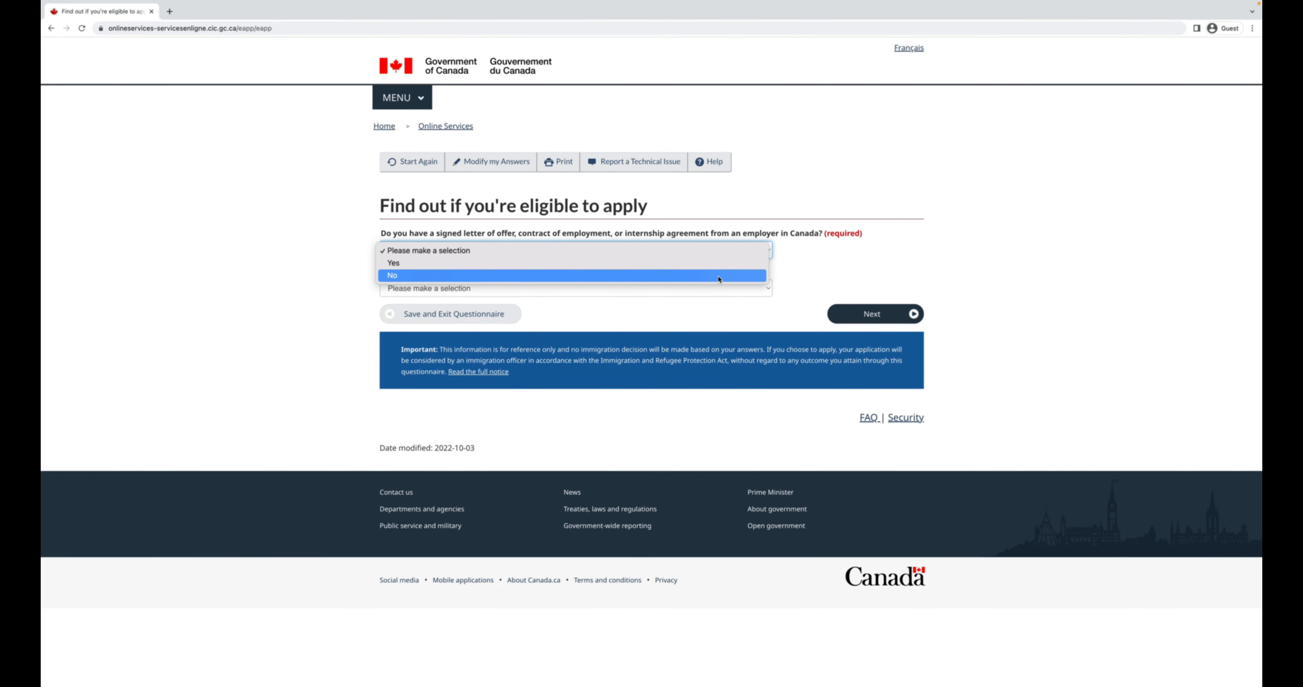
click(718, 263)
click(726, 251)
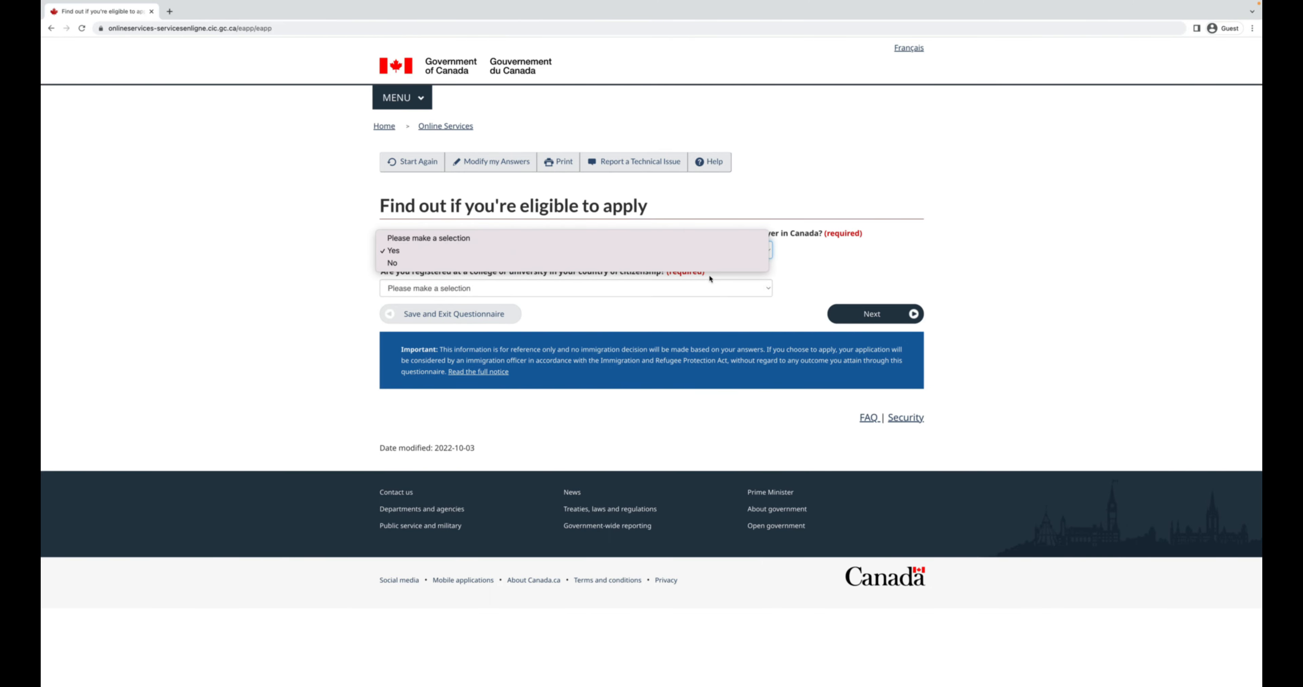
click(715, 263)
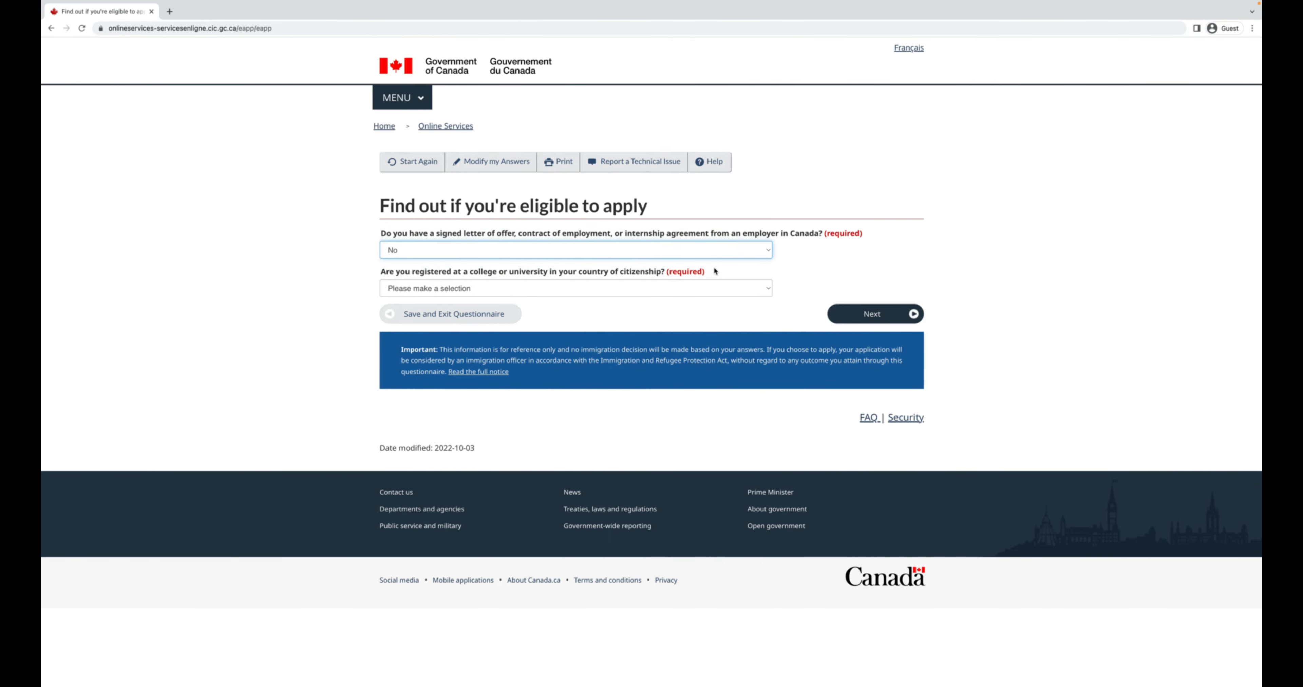
click(747, 248)
click(743, 237)
click(730, 245)
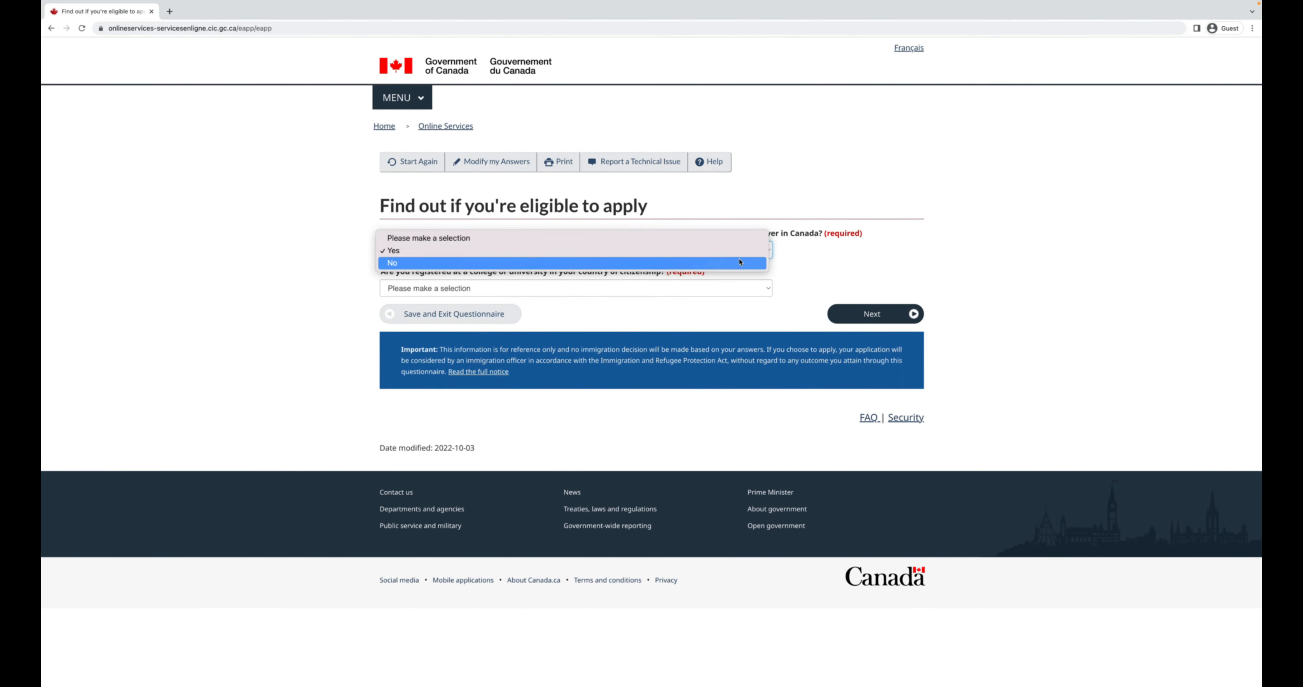
click(735, 264)
Answer No to college registration and view the Working Holiday eligibility results.
click(723, 289)
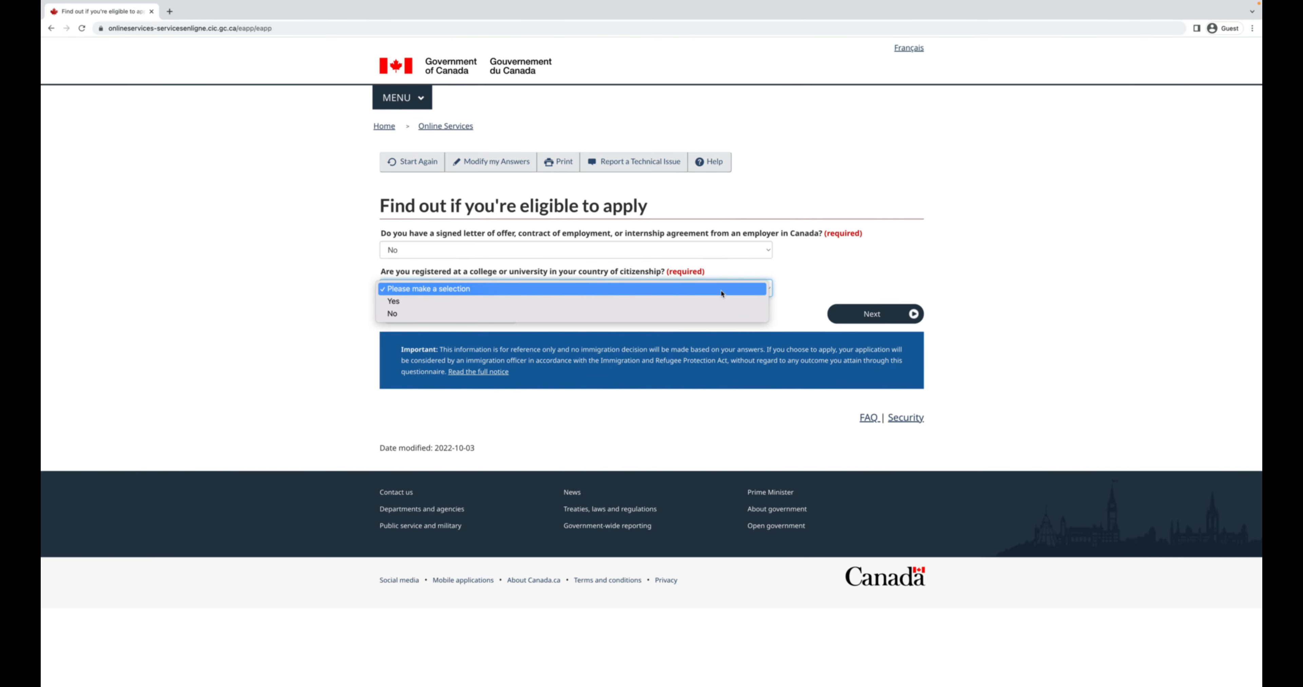
click(723, 313)
click(872, 315)
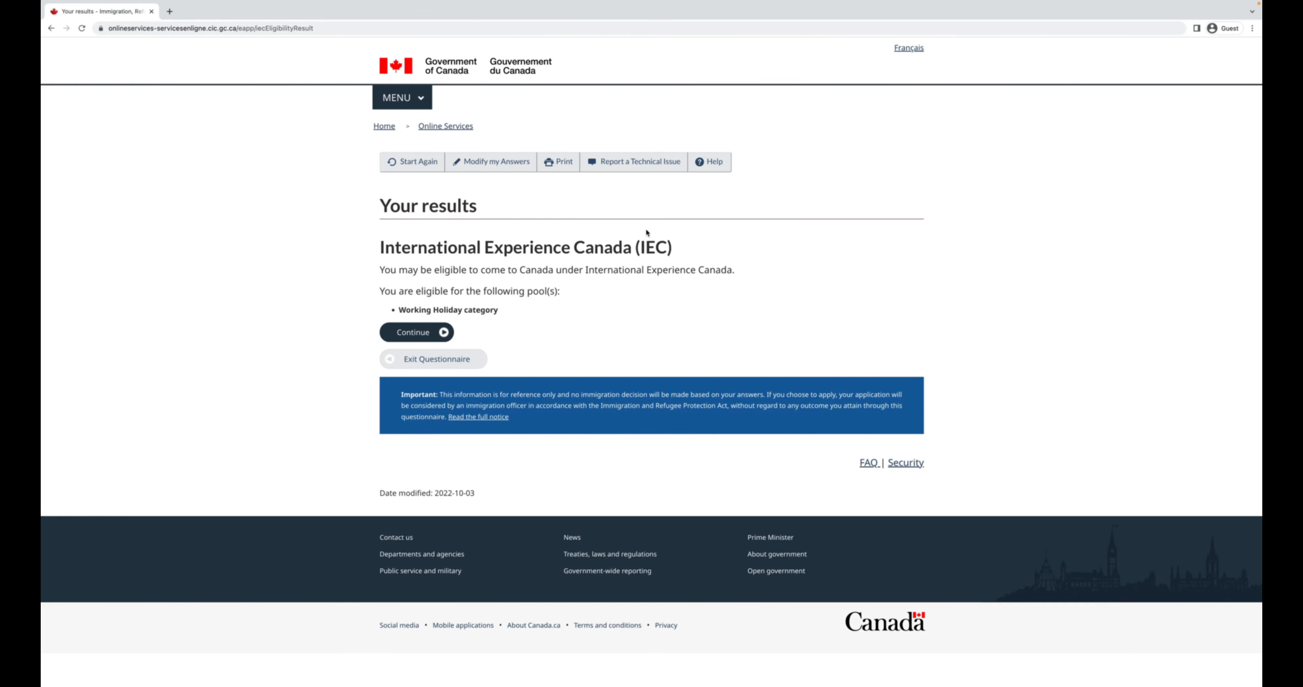
click(490, 167)
scroll(679, 329, down, 4)
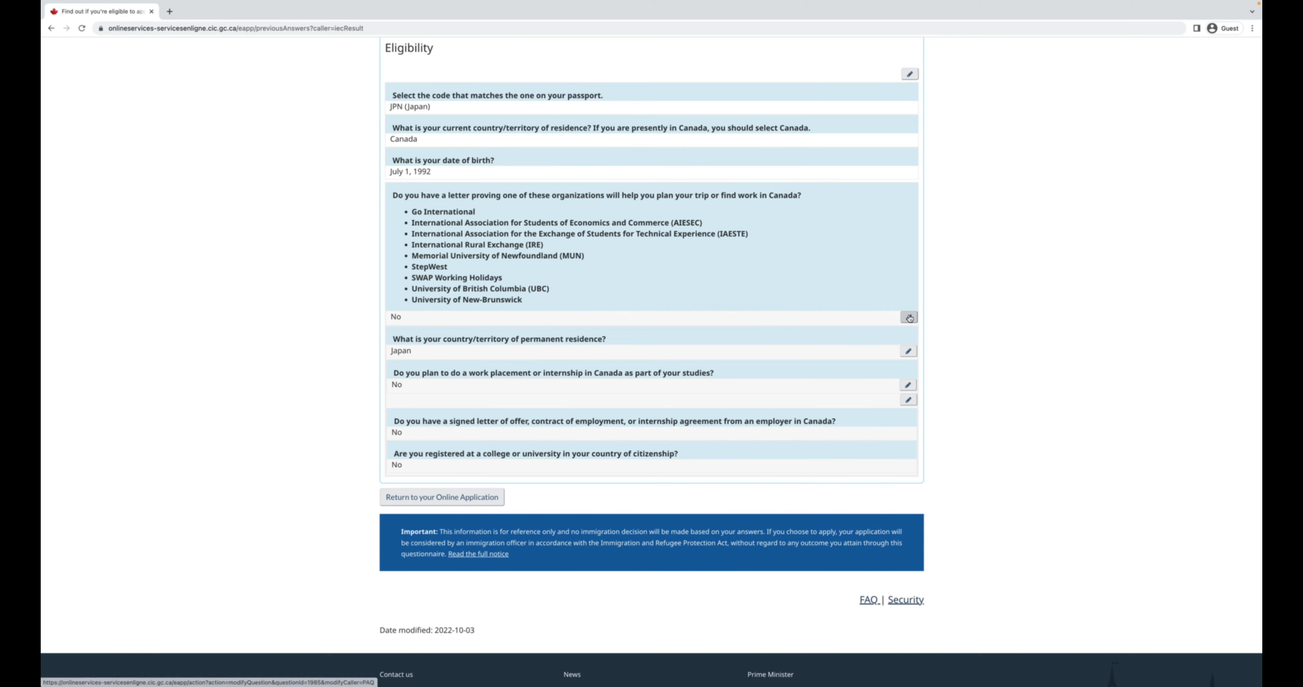
click(906, 402)
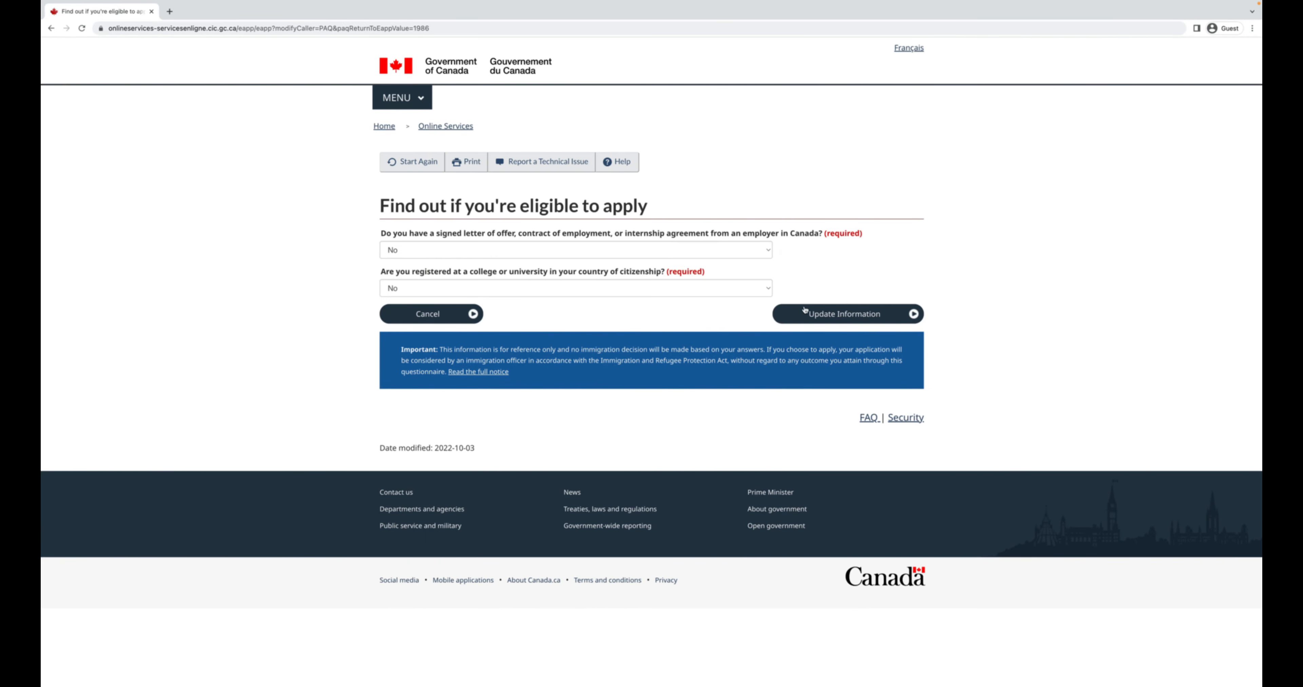
click(804, 310)
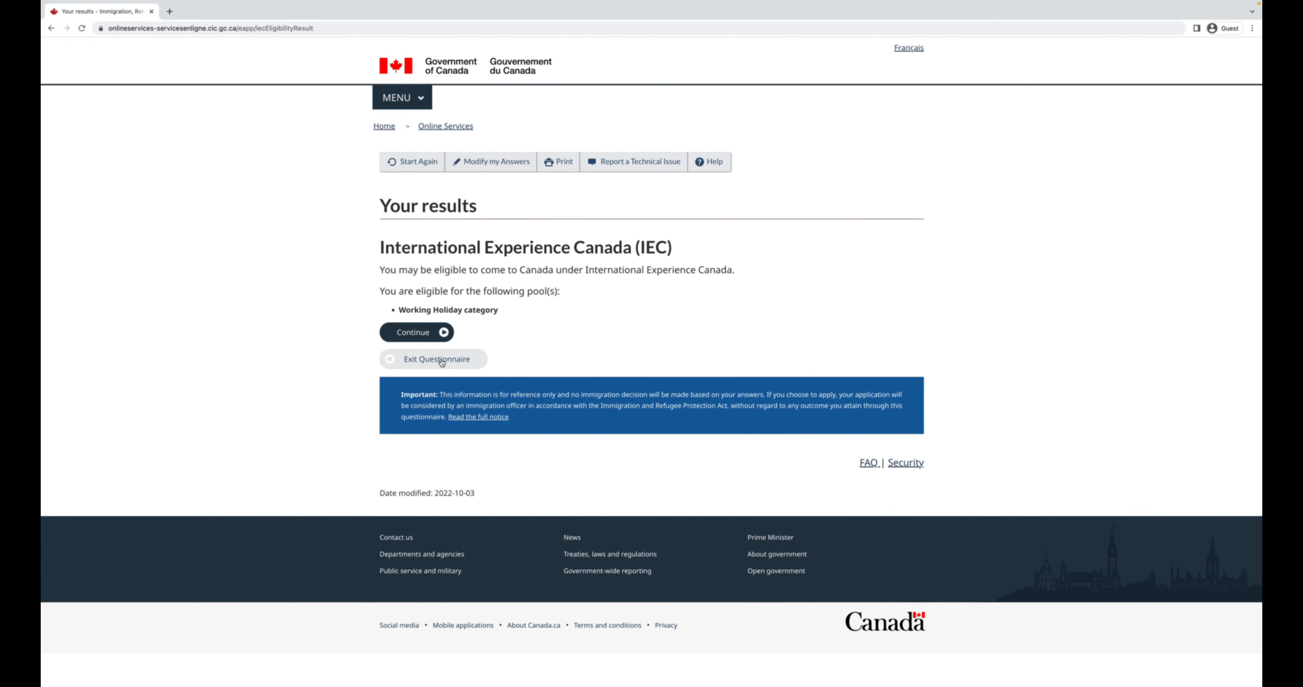
Revisit the eligibility answers, change the signed job offer answer to Yes, and resubmit.
click(488, 168)
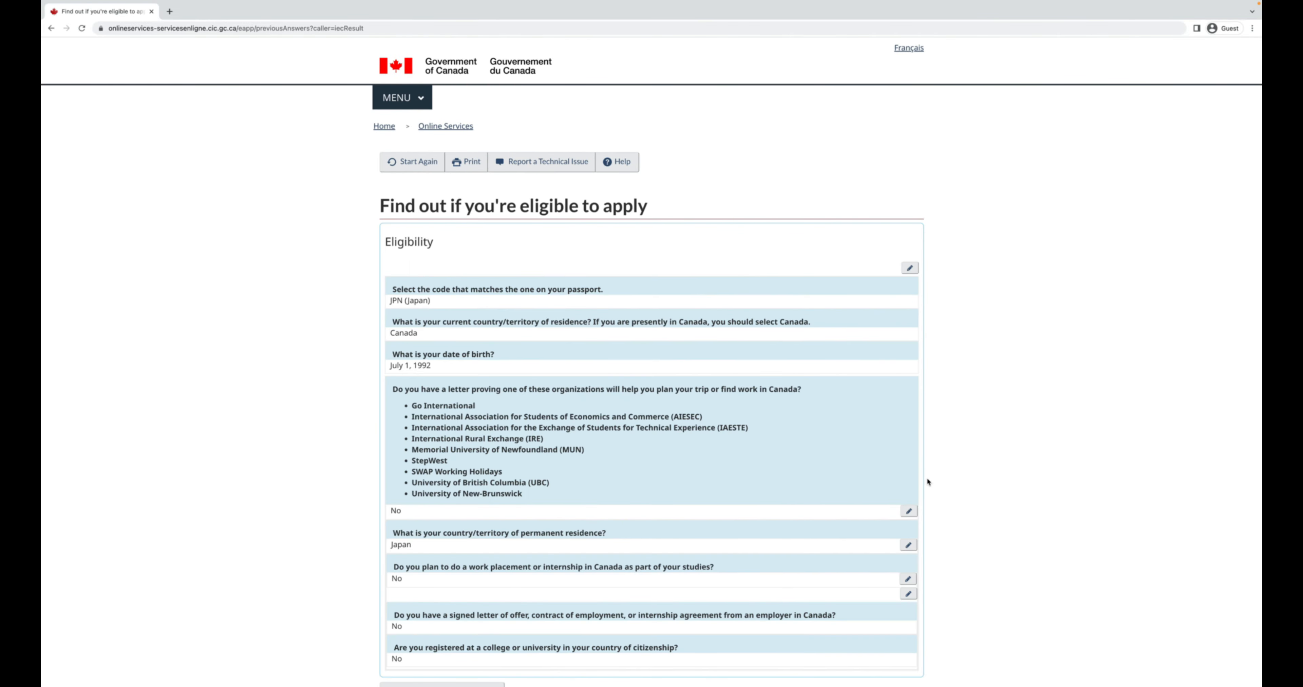
scroll(926, 479, down, 3)
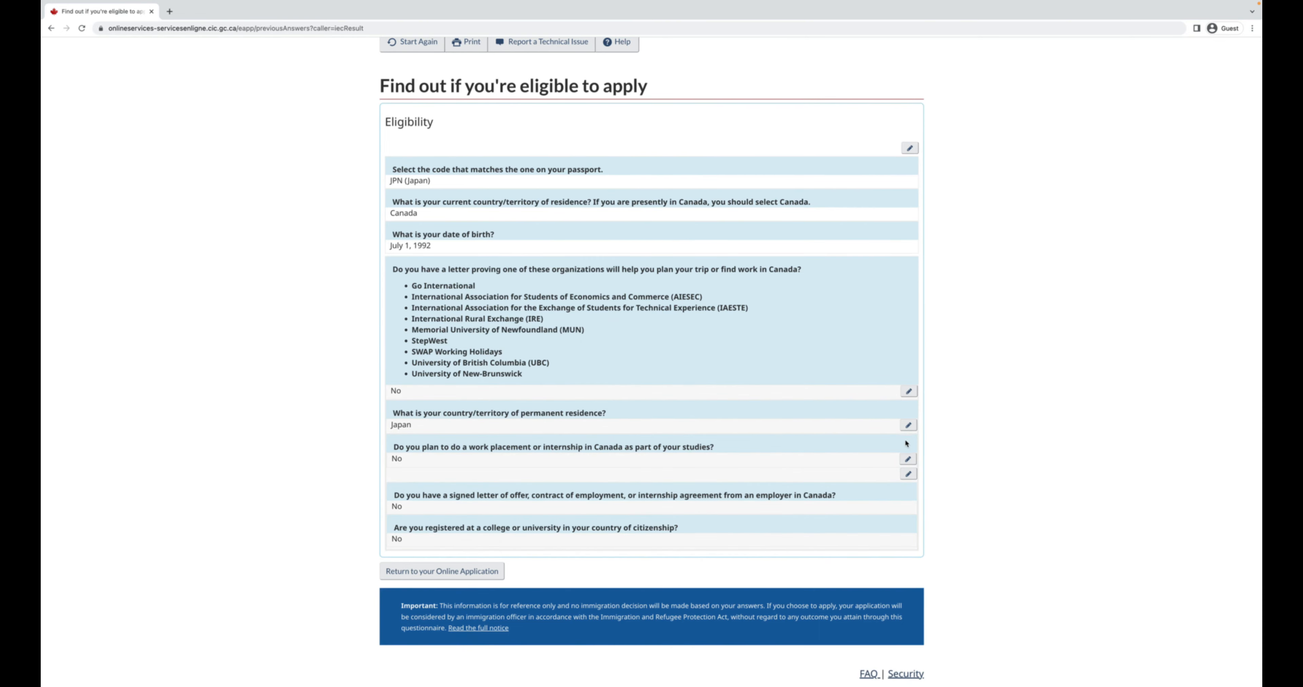
click(907, 459)
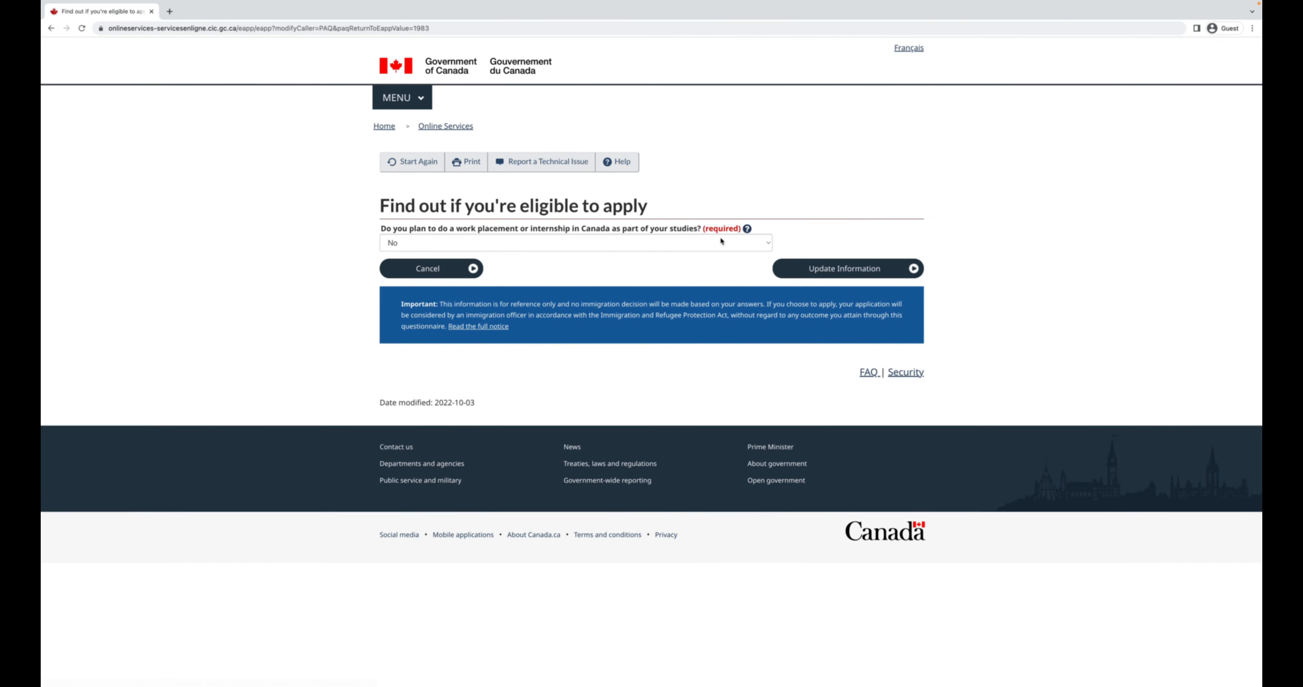
click(843, 269)
click(658, 289)
click(766, 247)
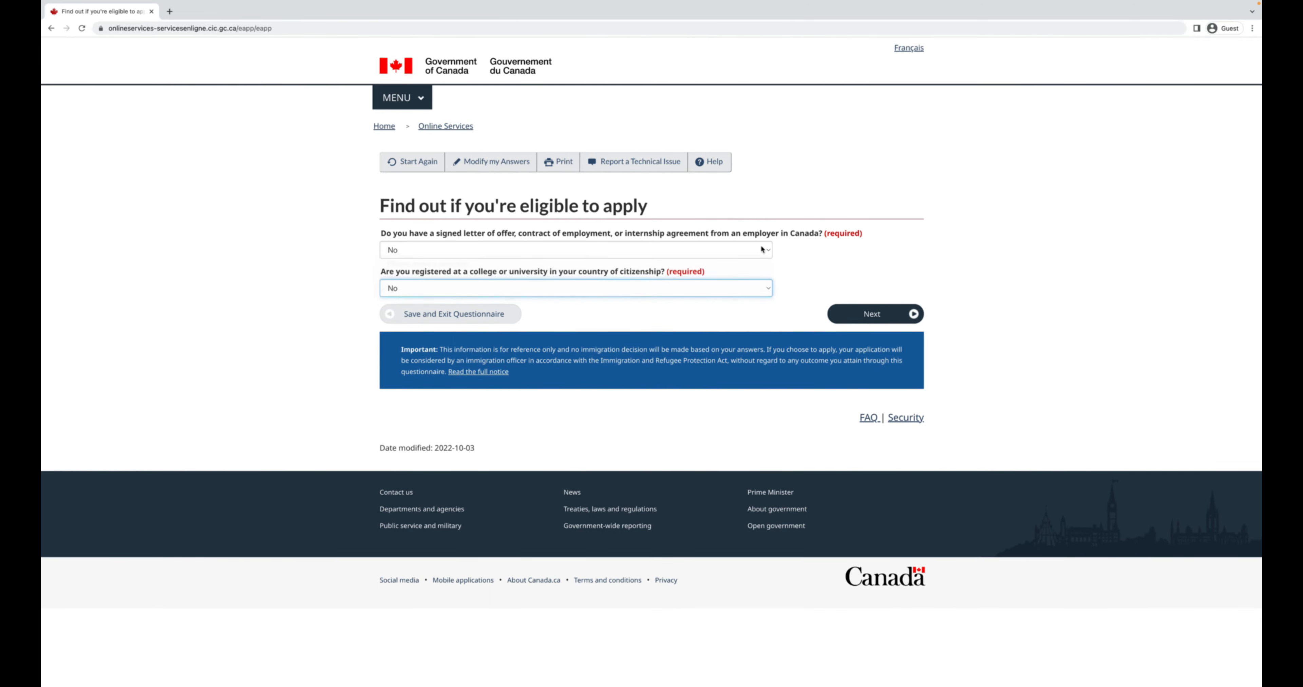
click(743, 239)
click(880, 315)
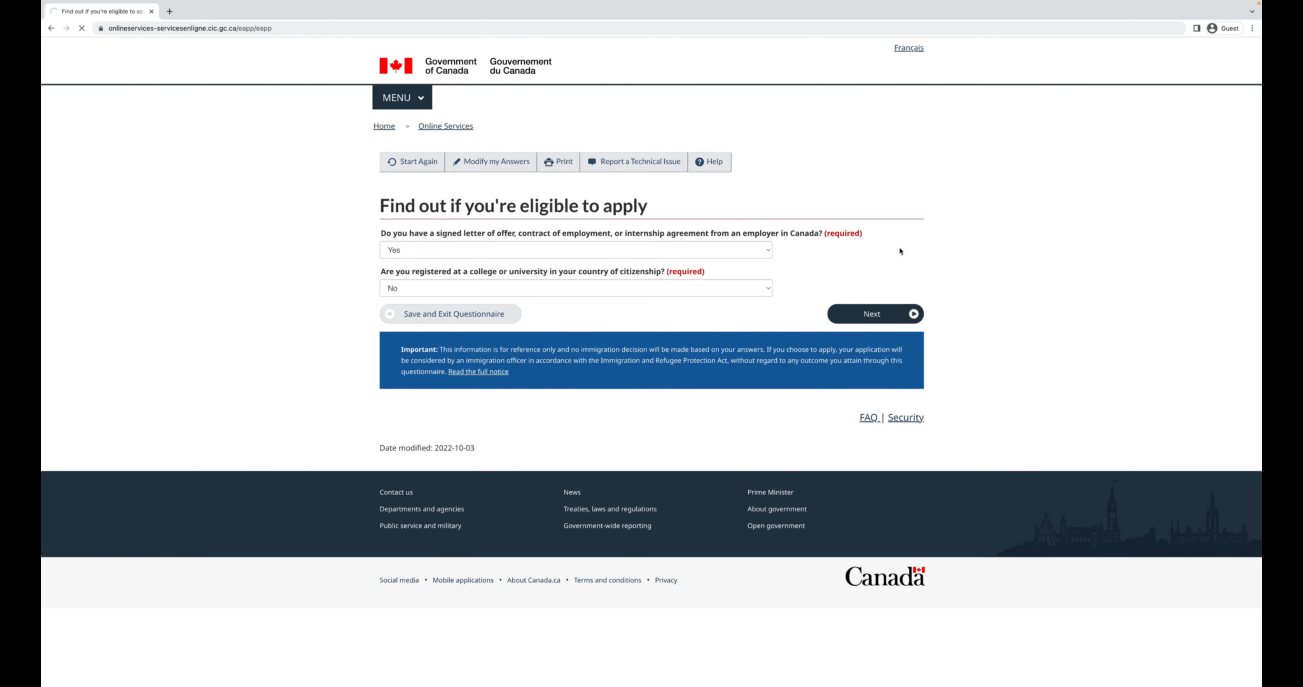
click(890, 315)
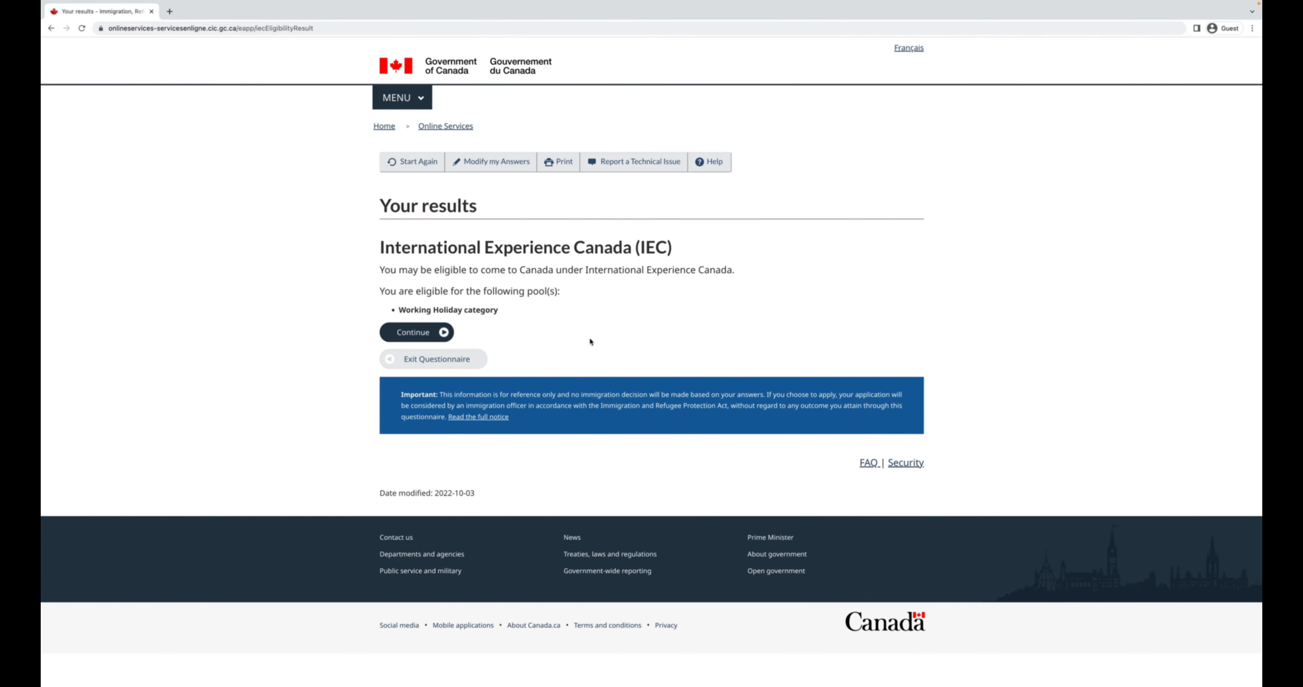
Edit the answers again, set the job offer answer back to No, and save.
click(515, 164)
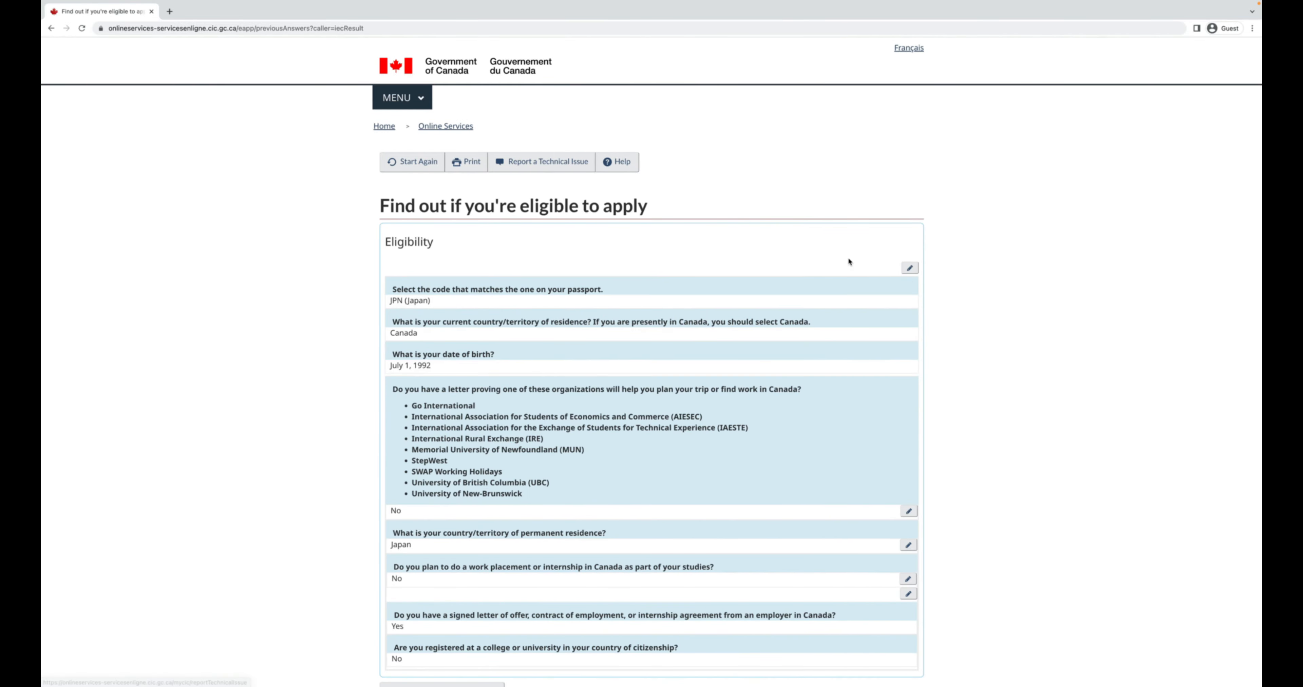
scroll(848, 282, down, 4)
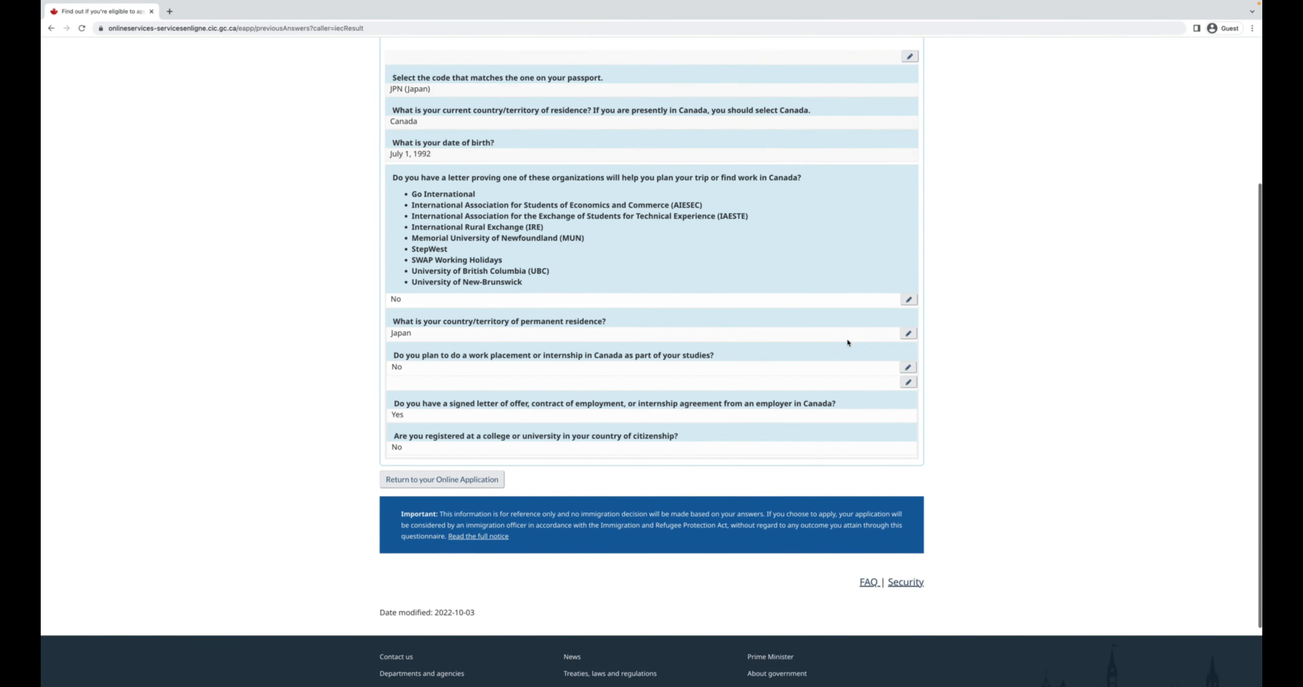
click(908, 383)
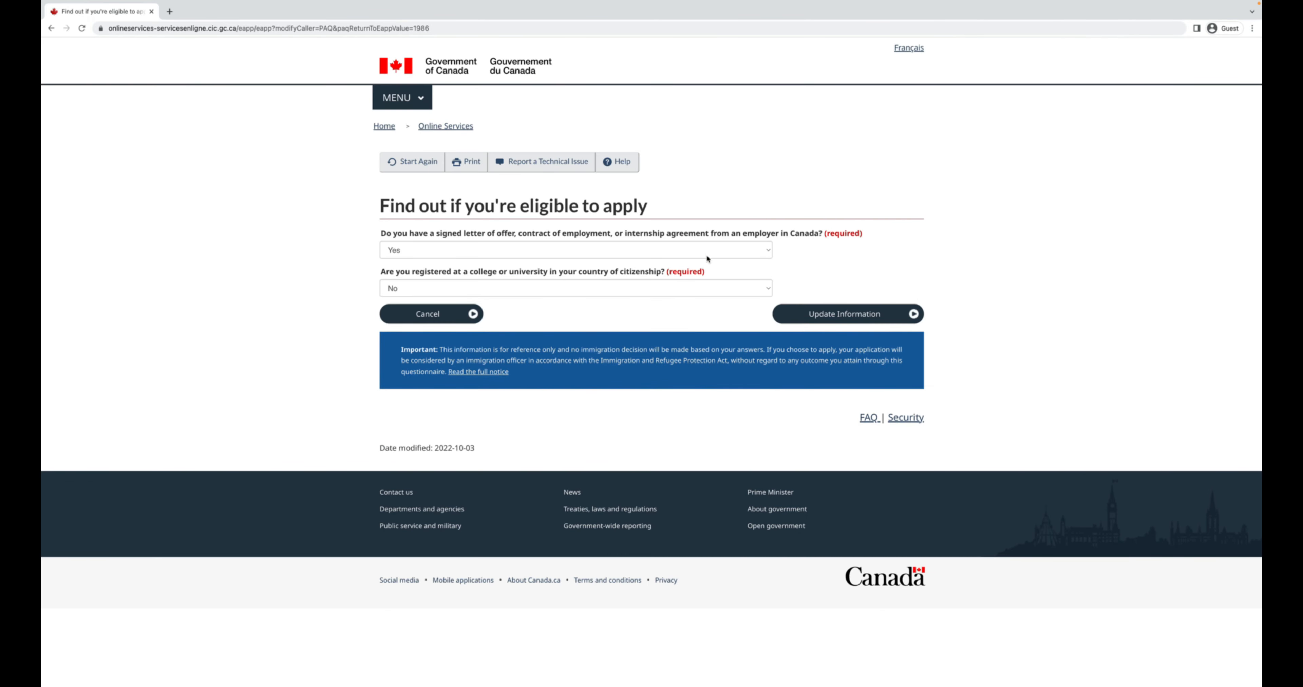
click(705, 253)
click(701, 266)
click(837, 315)
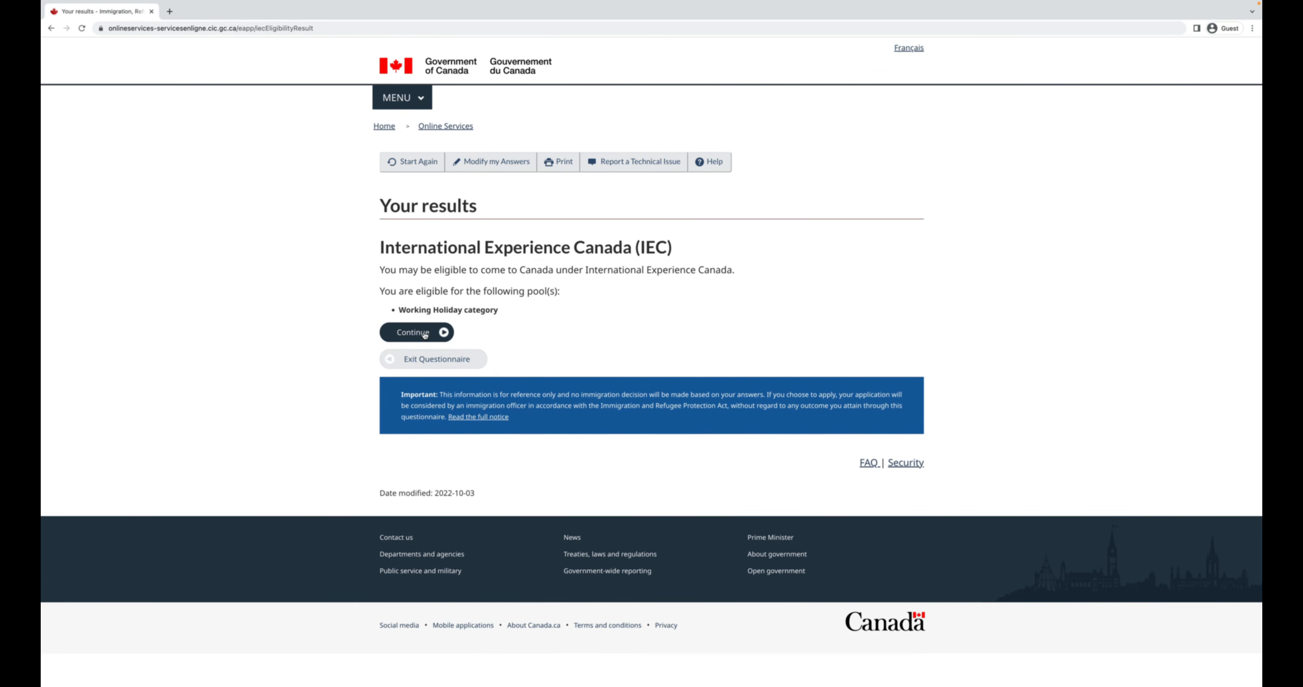
Continue from Your results to the eService checklist showing the four IEC forms.
click(434, 333)
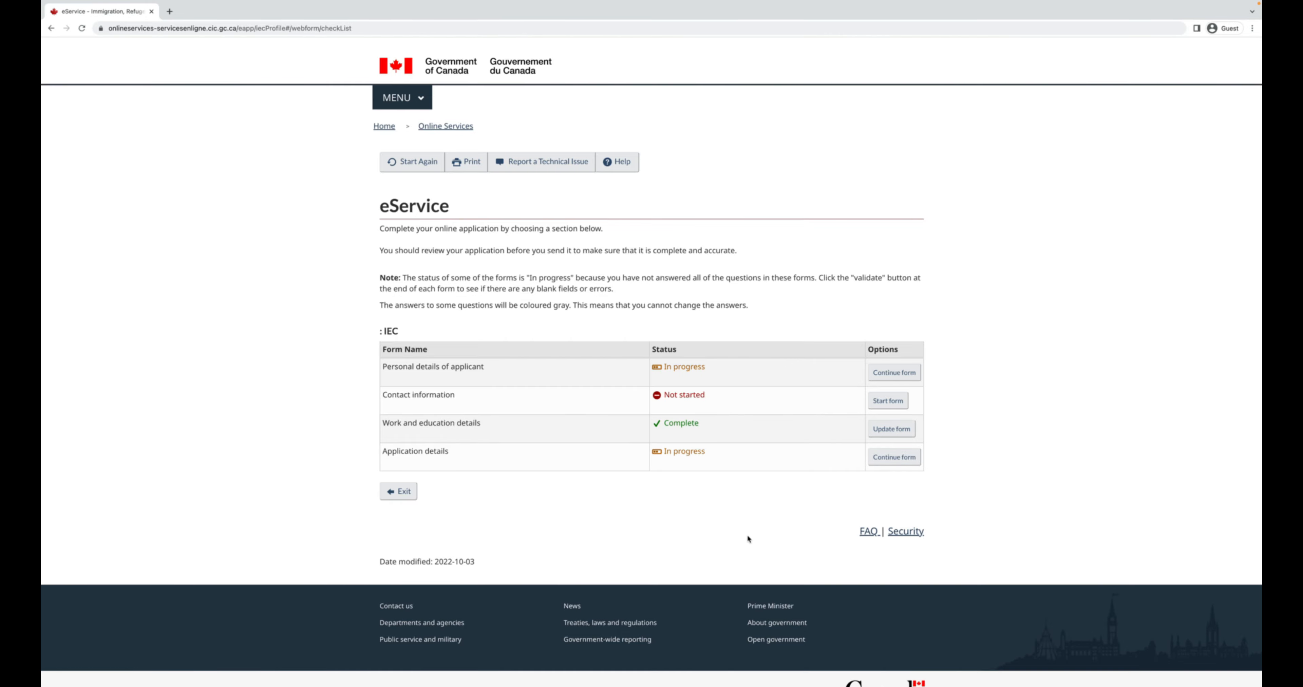
scroll(835, 414, down, 1)
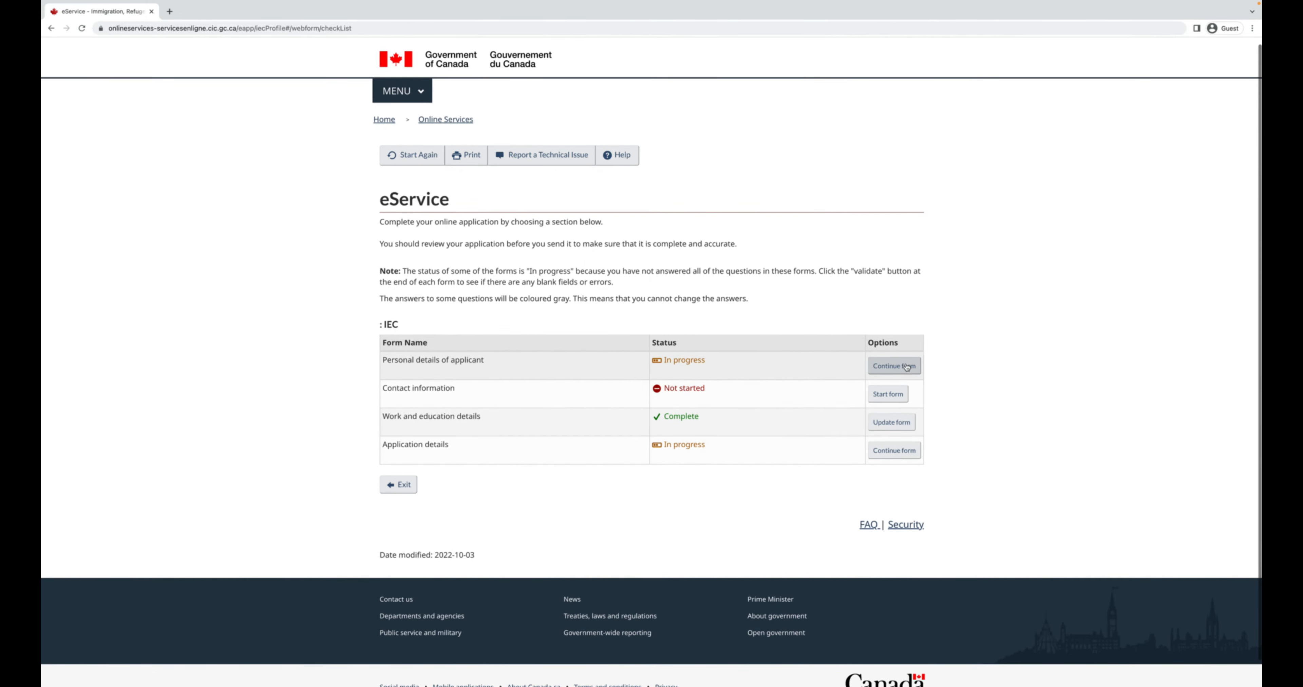
Open Personal details of applicant and enter the applicant's last name and first names.
click(895, 370)
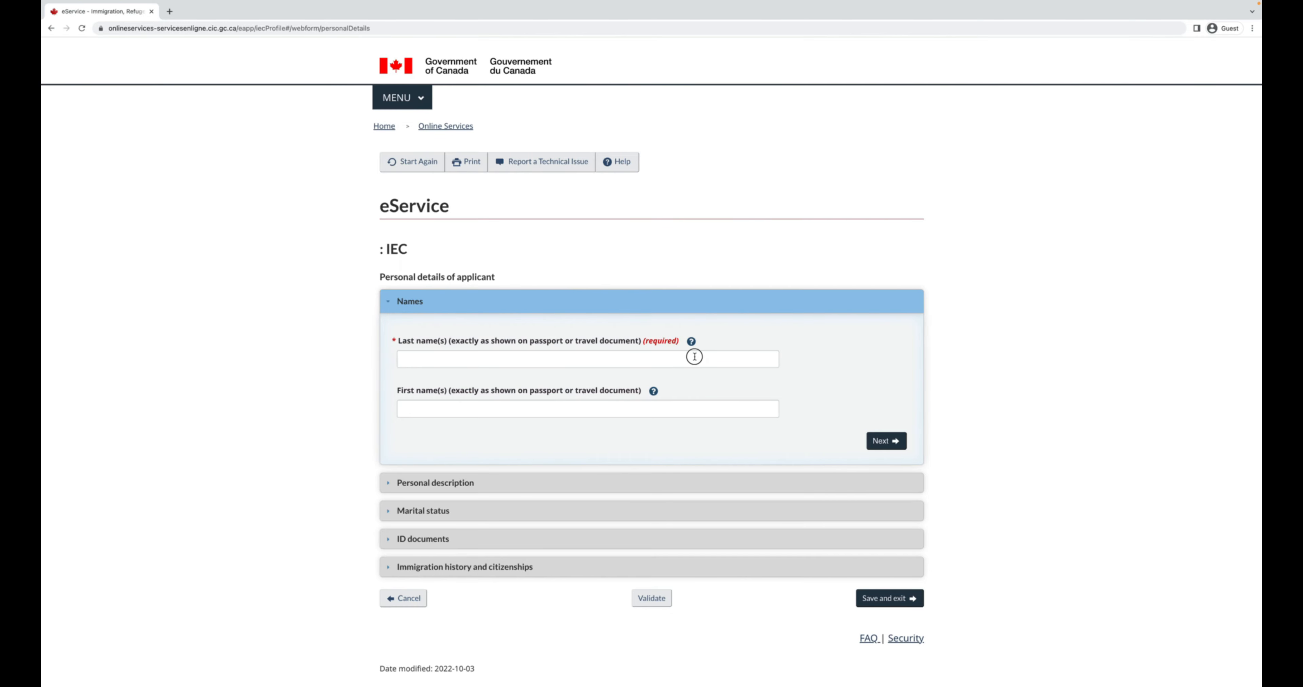
click(693, 358)
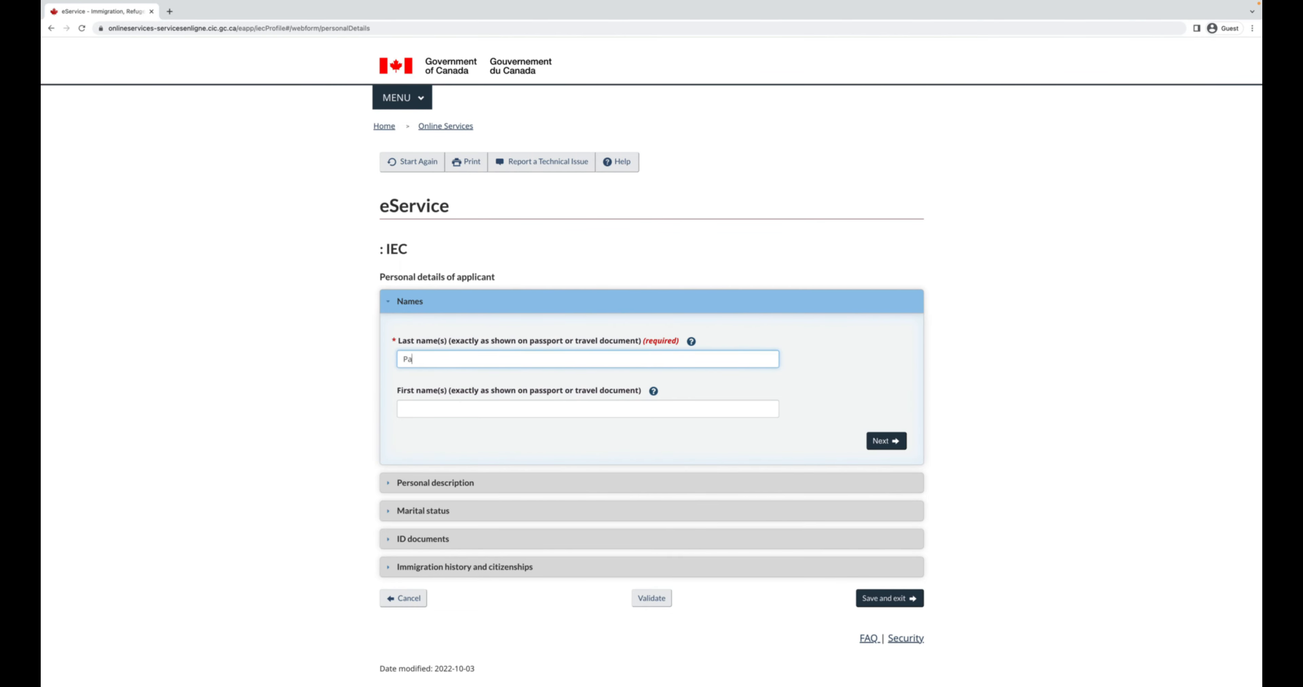
key(Tab)
key(Tab)
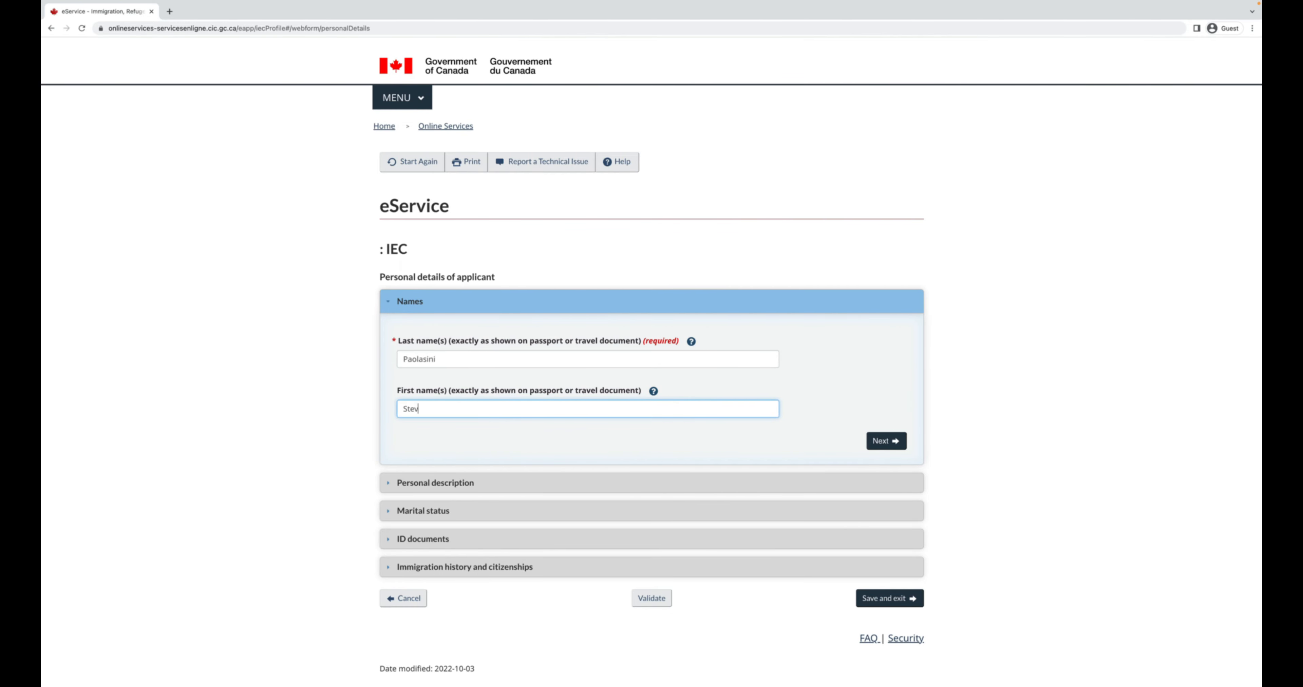
In Personal description, set country of birth to Japan and fill in the city of birth.
click(886, 441)
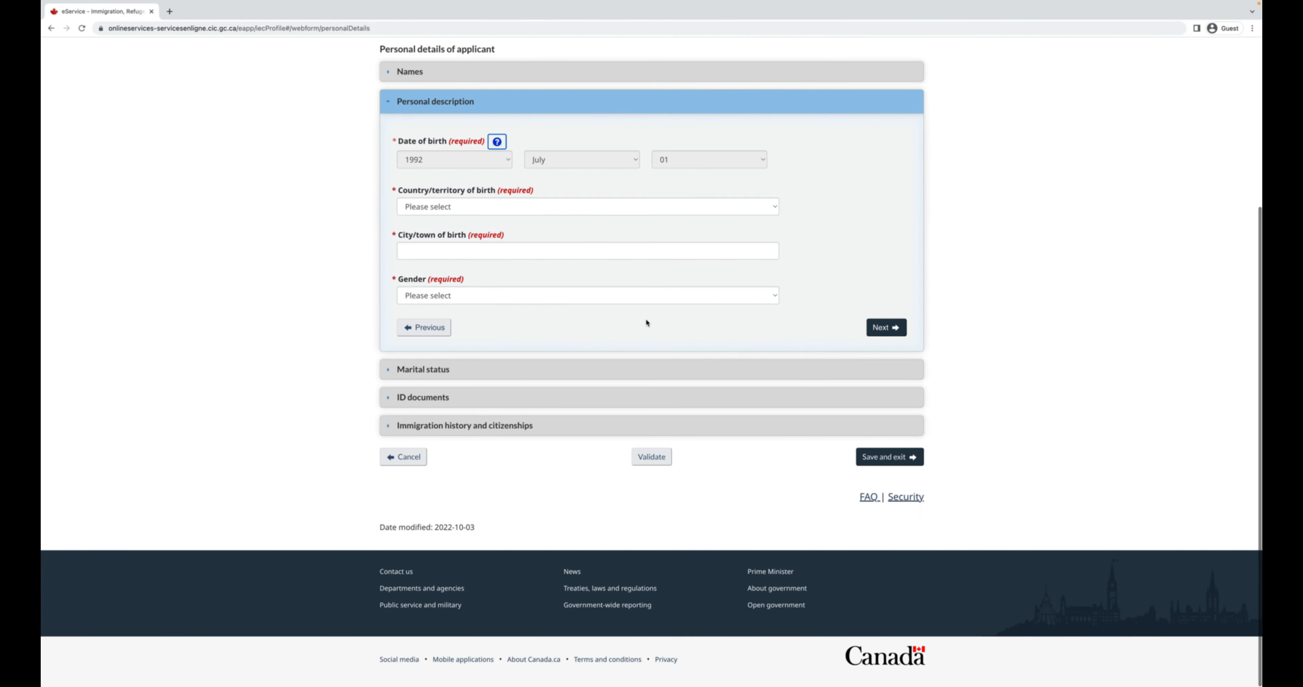
click(534, 245)
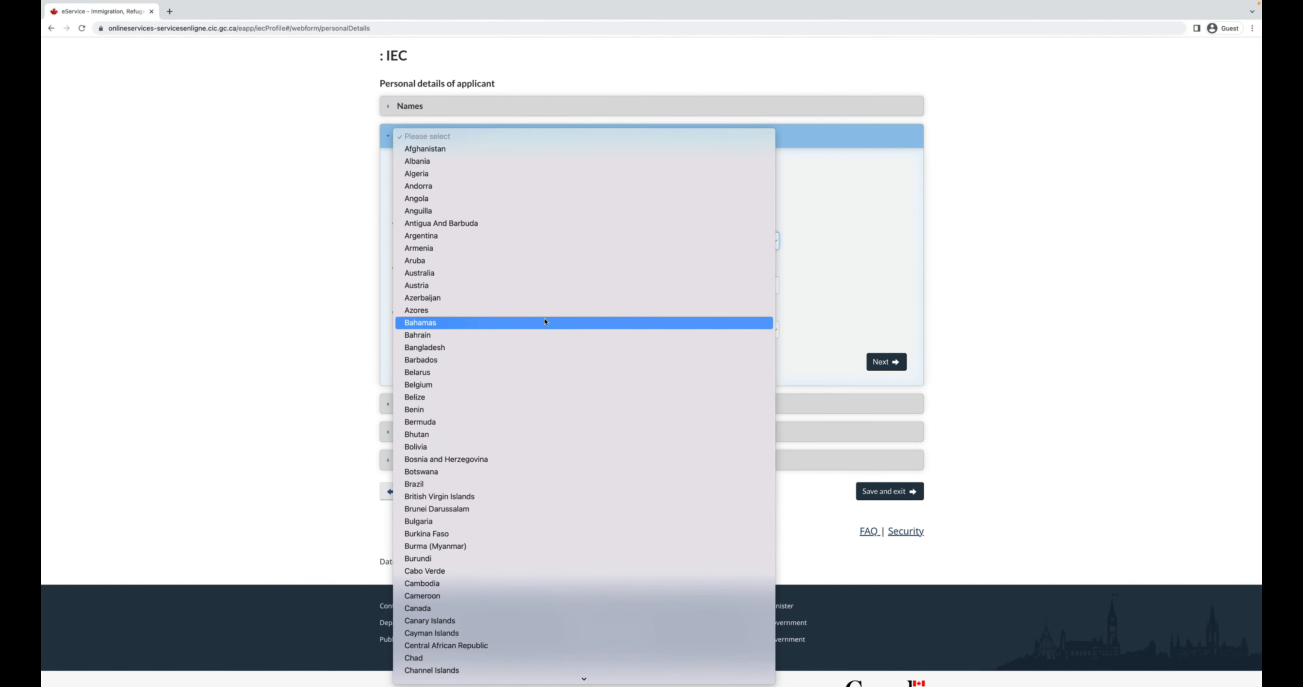
scroll(545, 322, down, 10)
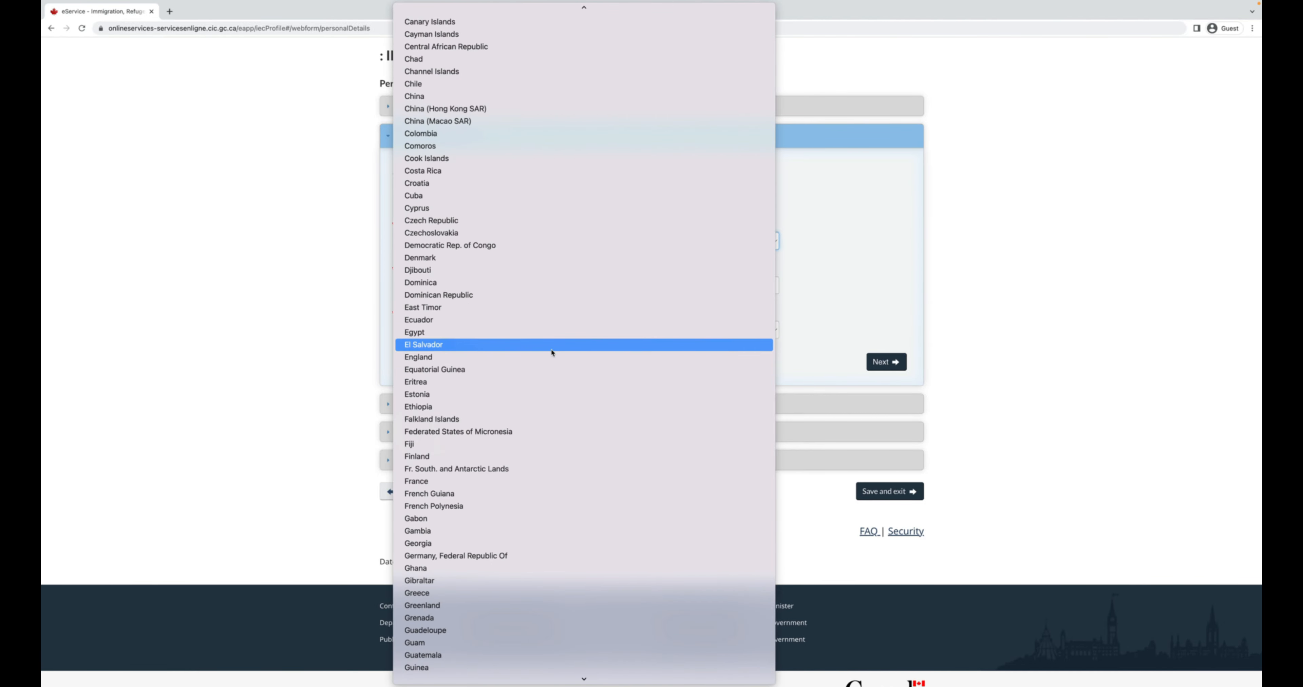
scroll(571, 429, down, 5)
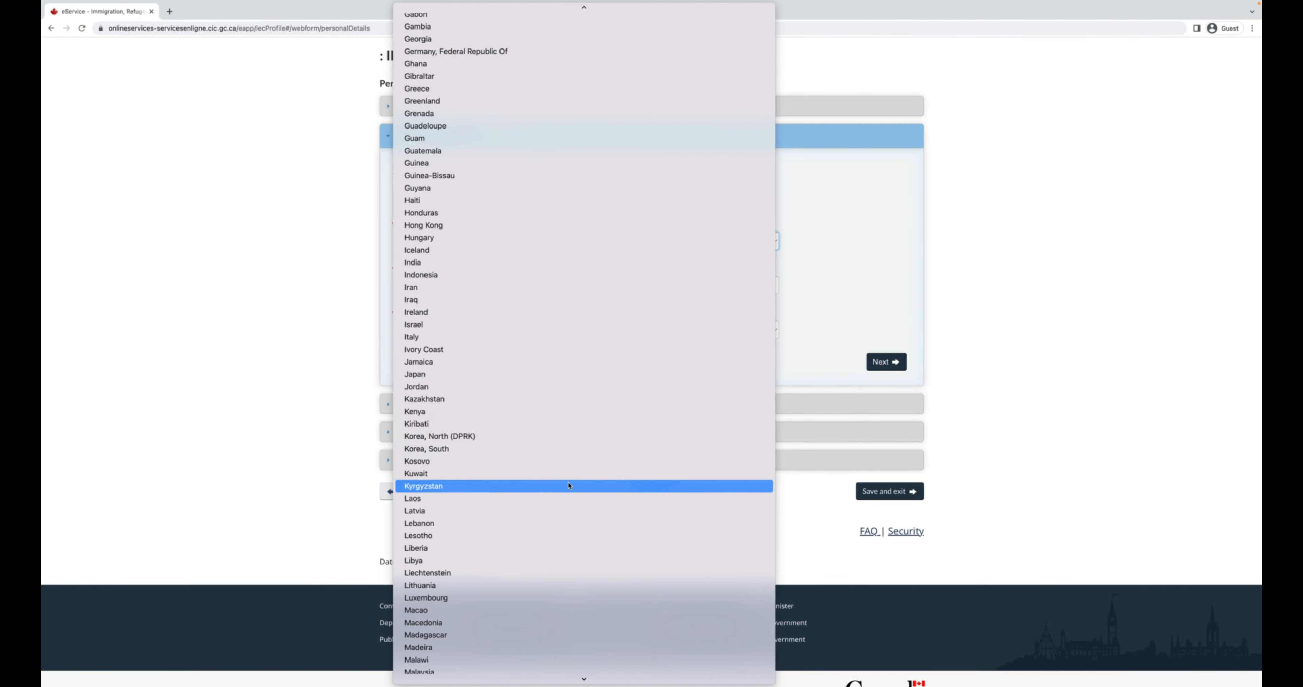
click(550, 380)
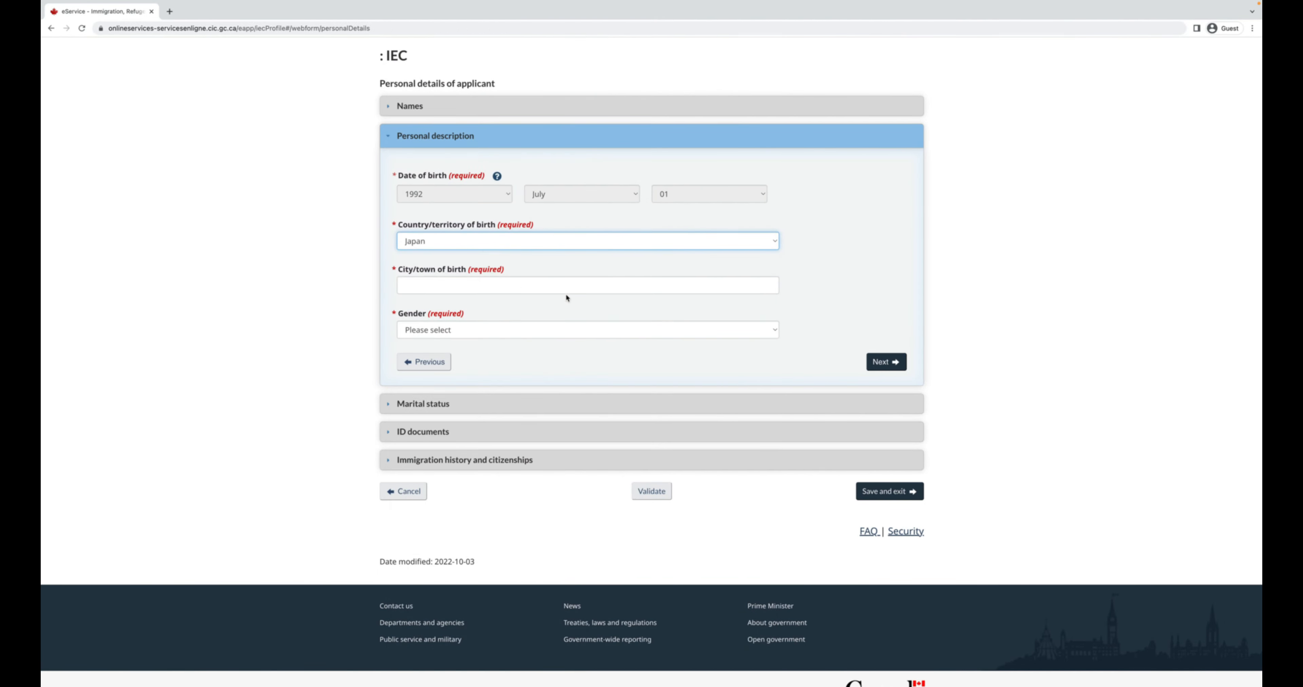
click(502, 288)
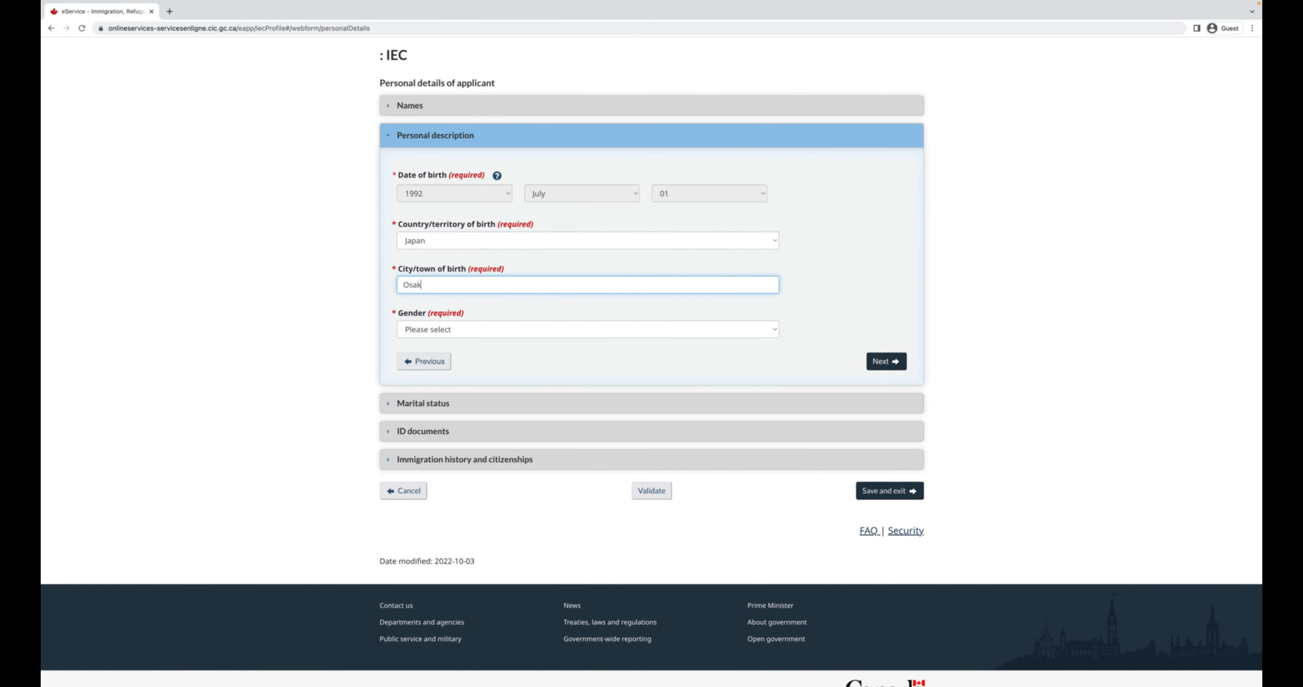
Set gender to Male and marital status to Never Married/Single.
click(586, 326)
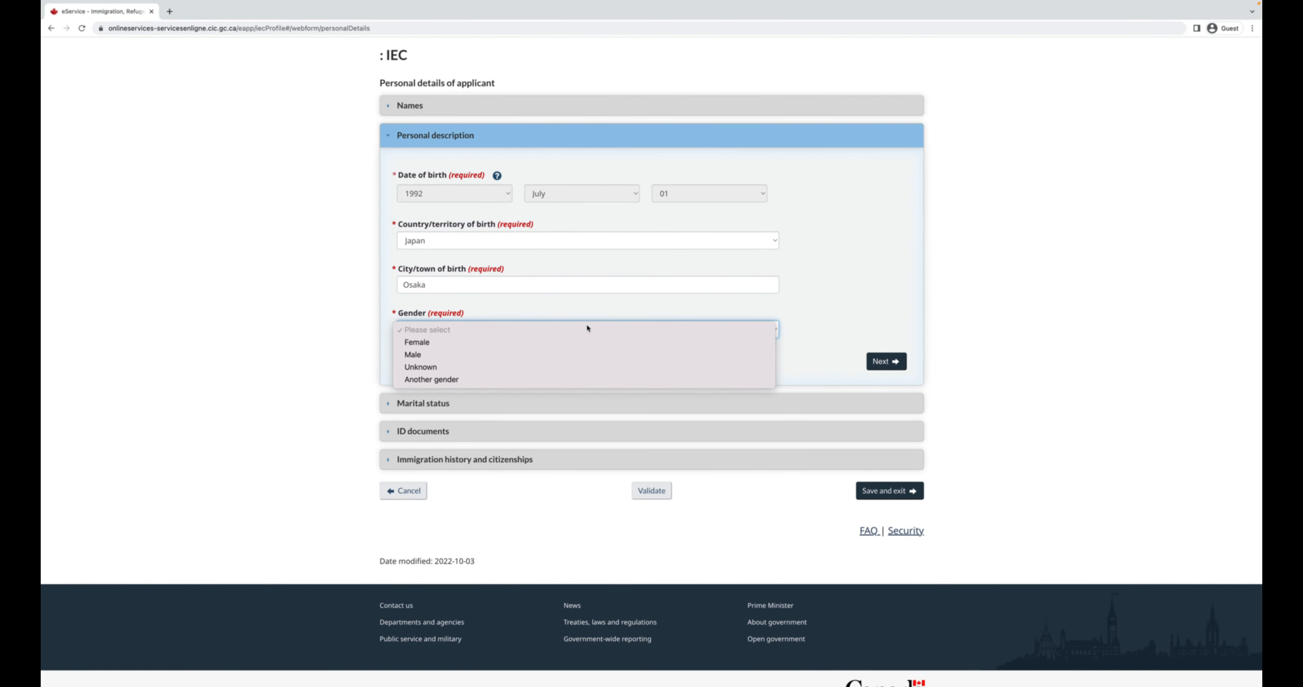
click(573, 351)
click(885, 362)
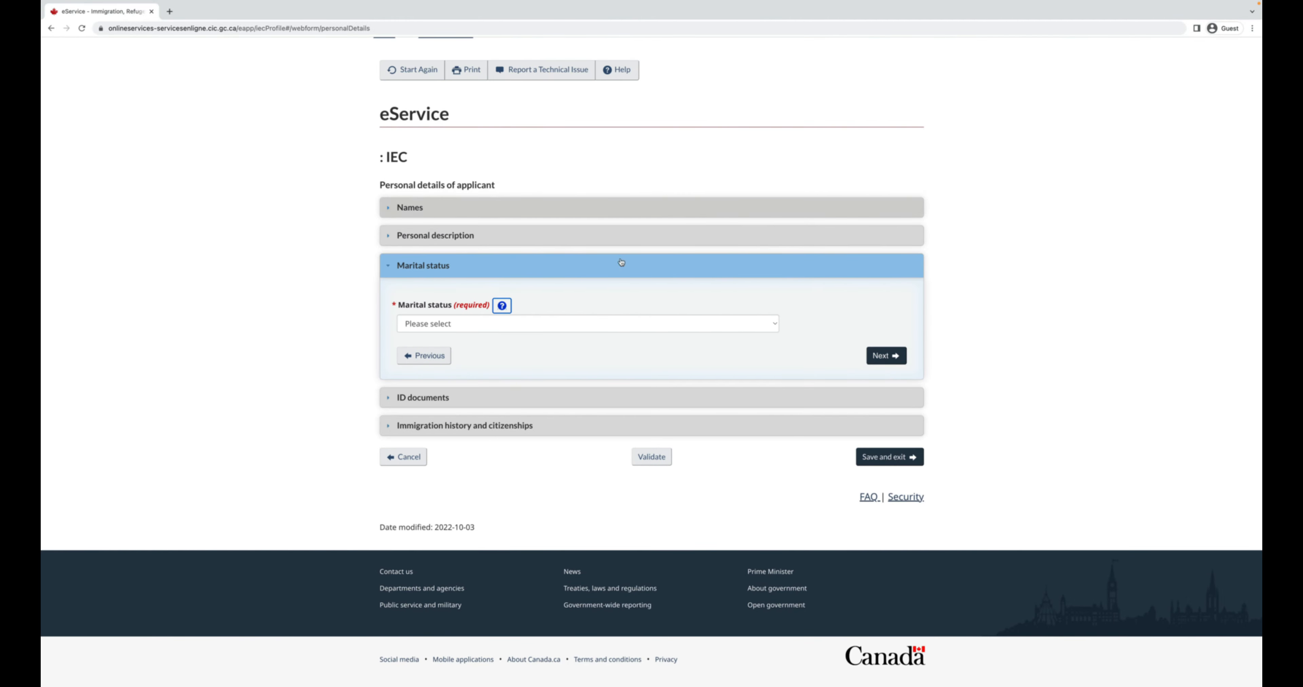
click(572, 324)
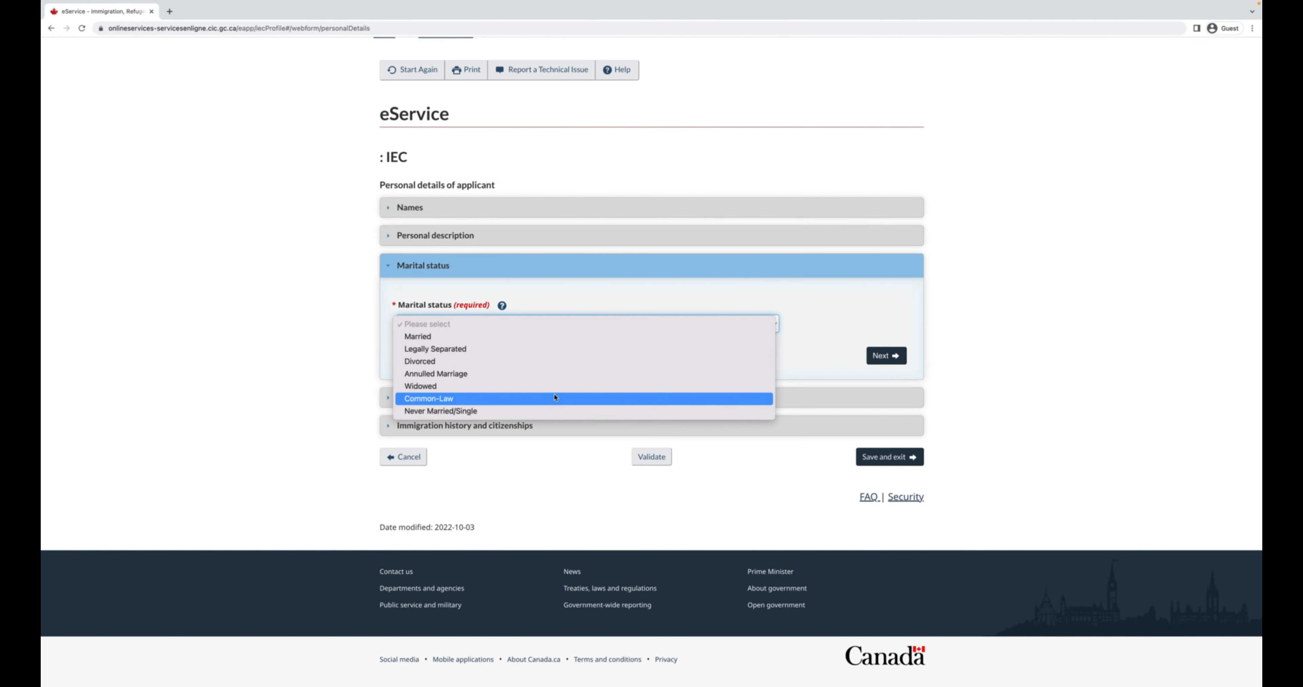
click(547, 412)
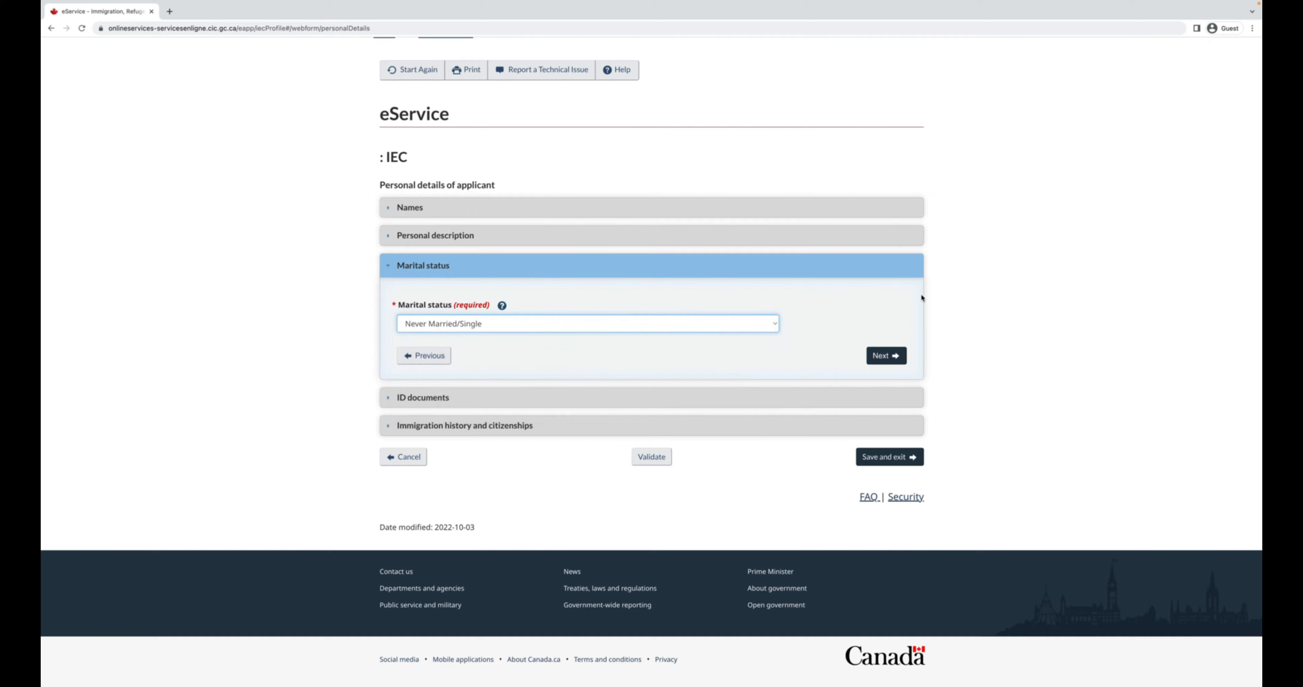
Enter the passport number and set the passport issue date to 2016 March.
click(888, 360)
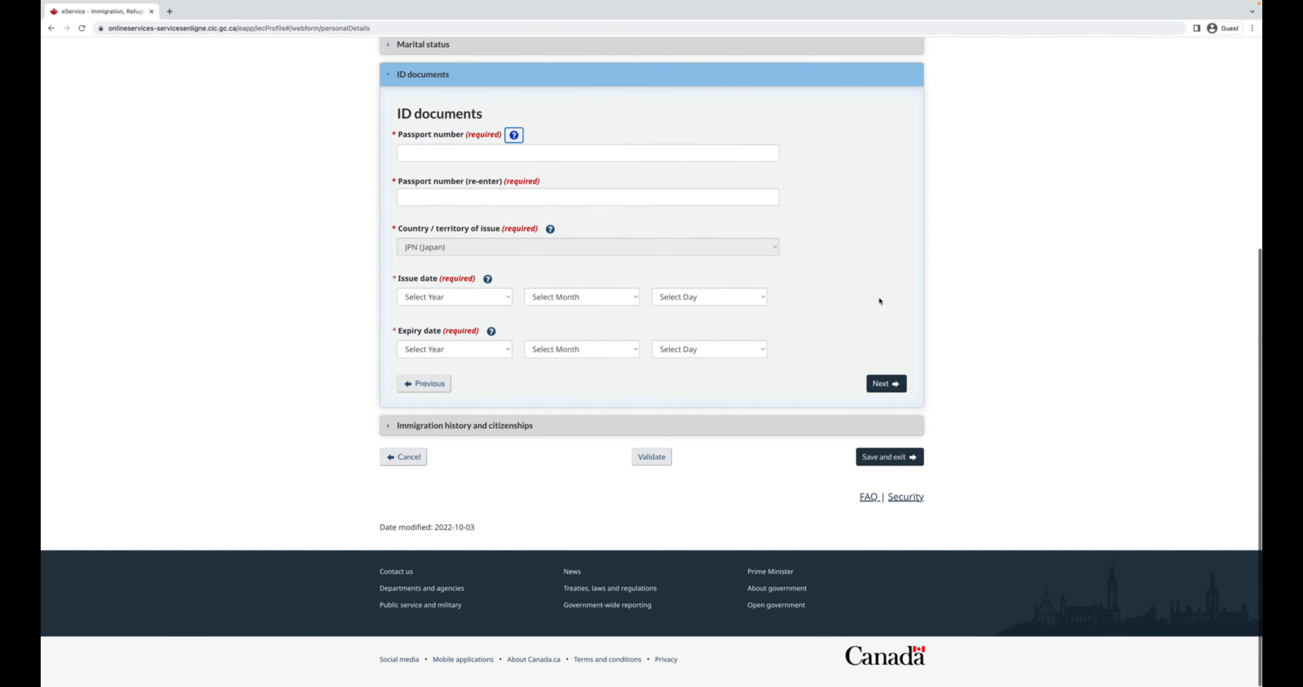
click(634, 158)
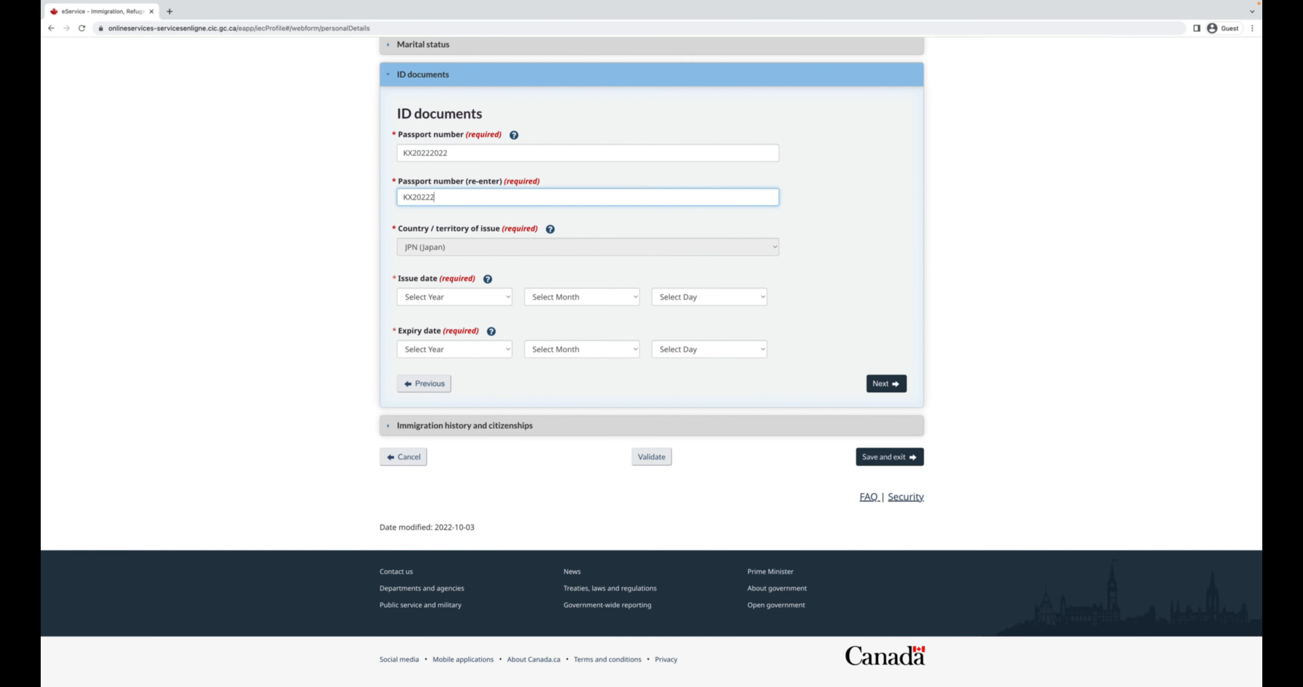
click(475, 304)
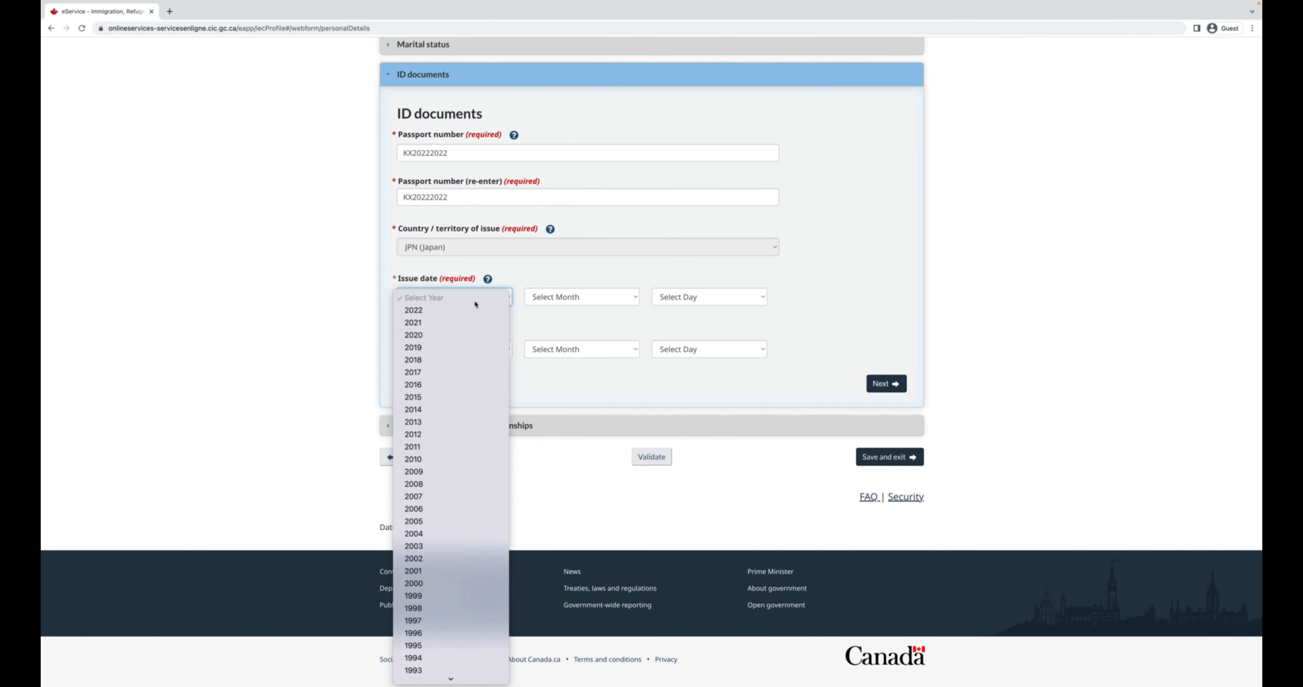
click(445, 382)
click(615, 299)
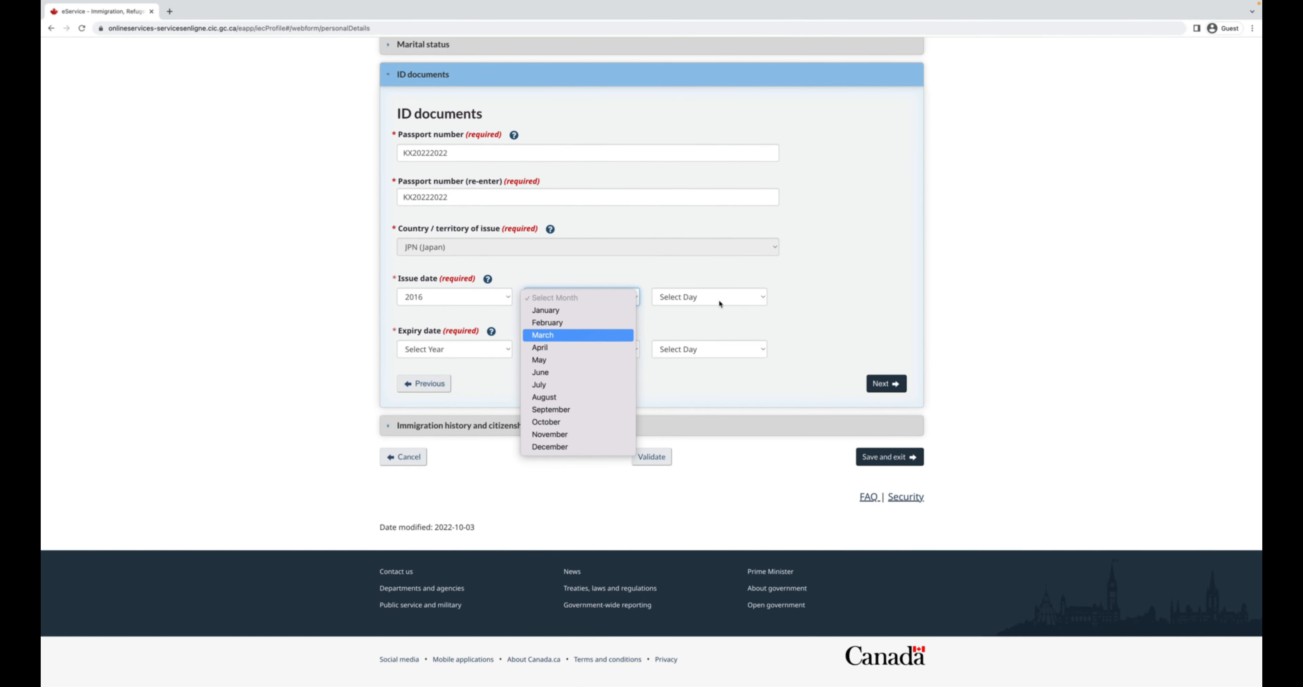
click(542, 335)
click(708, 297)
click(698, 308)
Set the passport expiry to 2026 March 01 and correct the issue day to 02.
click(490, 353)
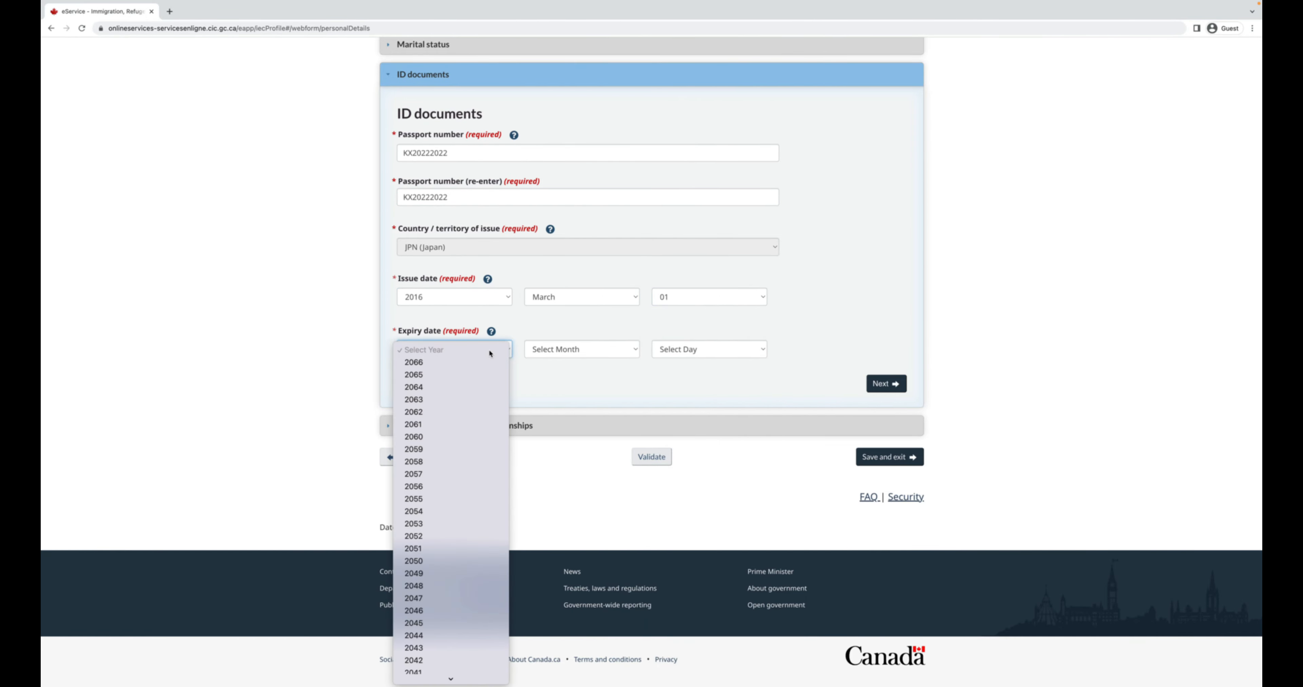
scroll(482, 392, down, 5)
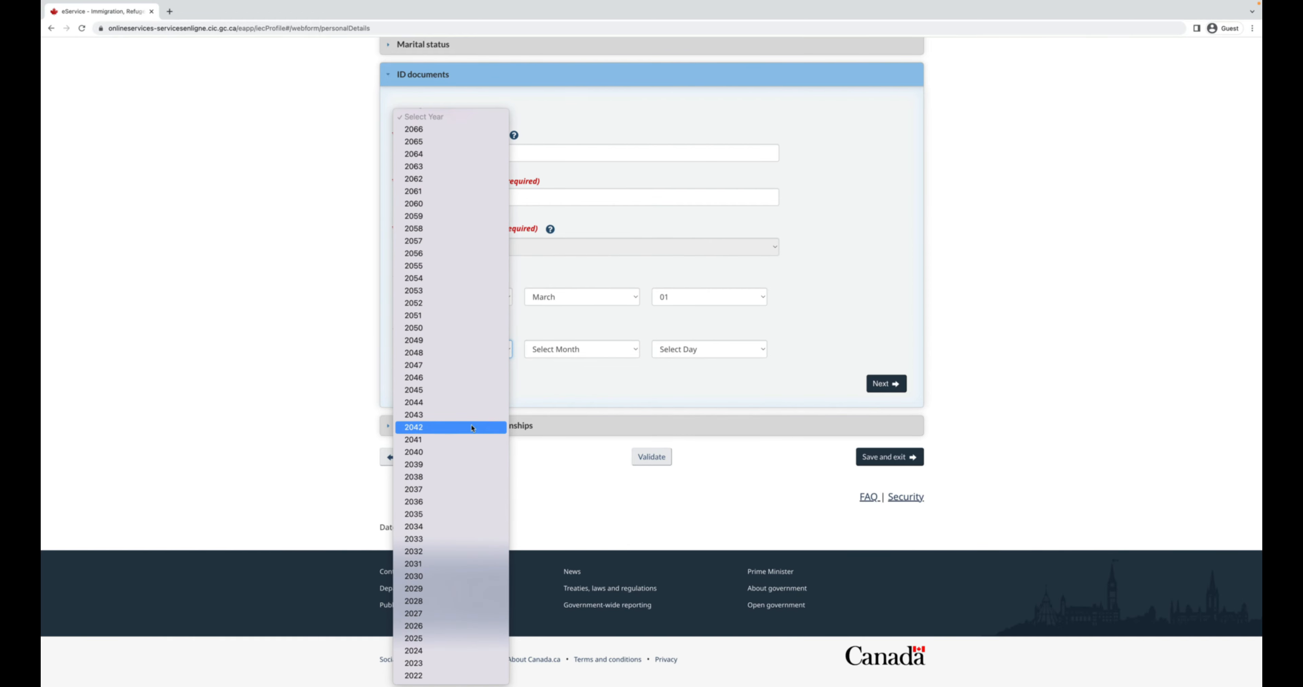
click(431, 627)
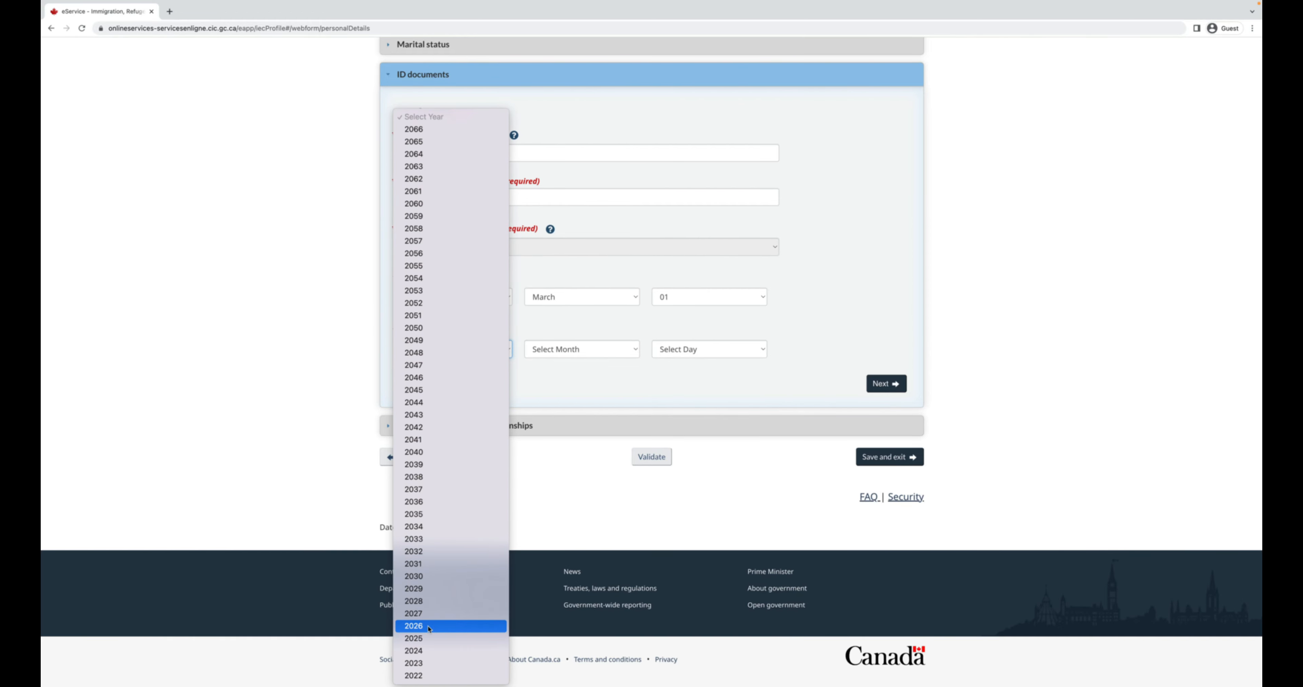
click(588, 349)
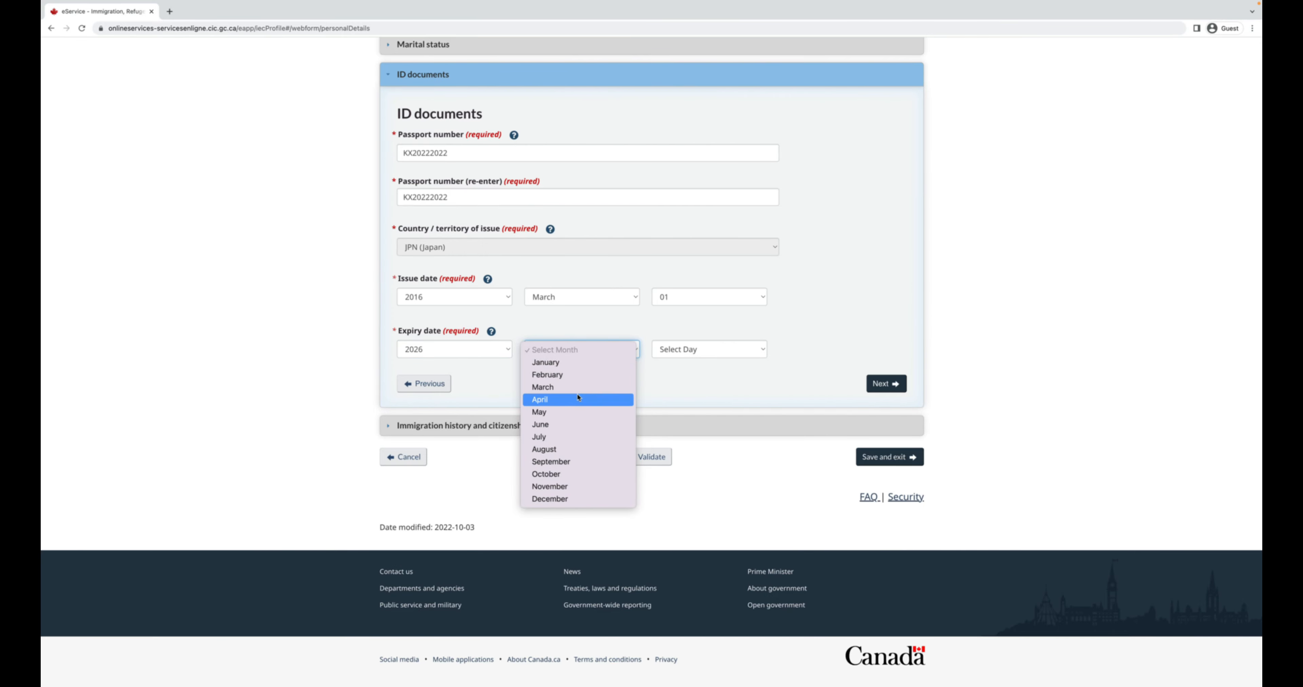
click(581, 375)
click(673, 356)
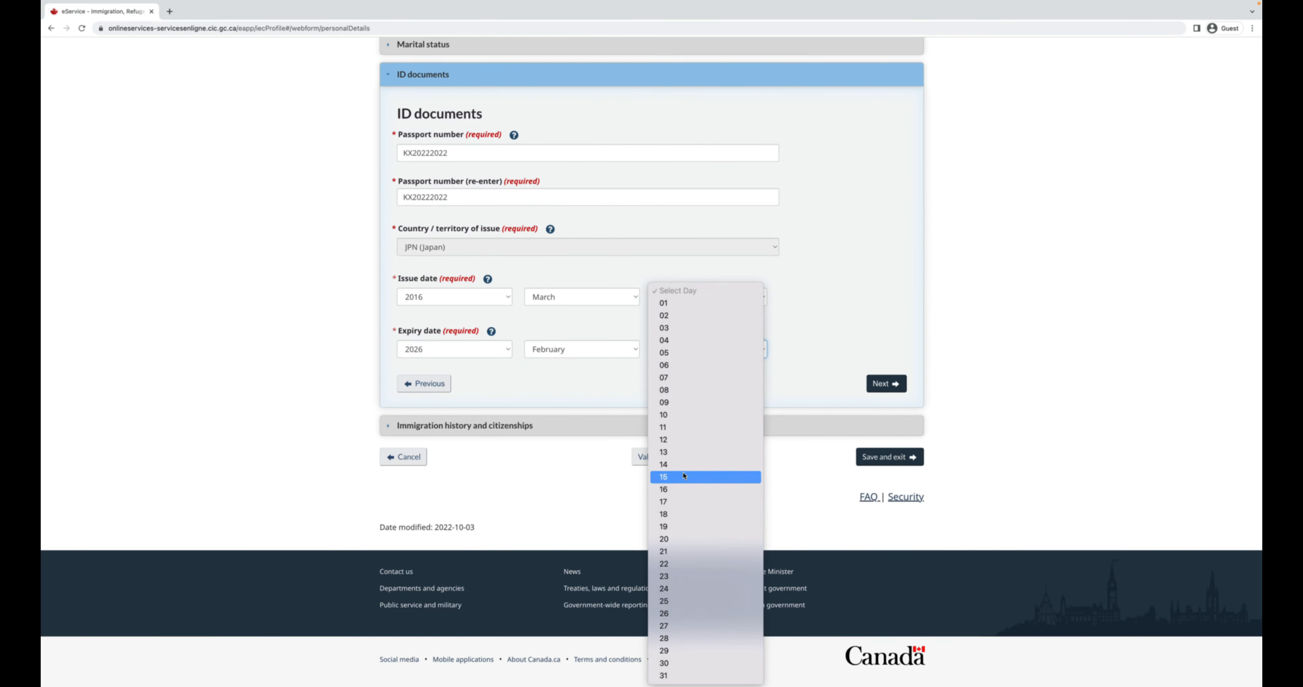
click(614, 324)
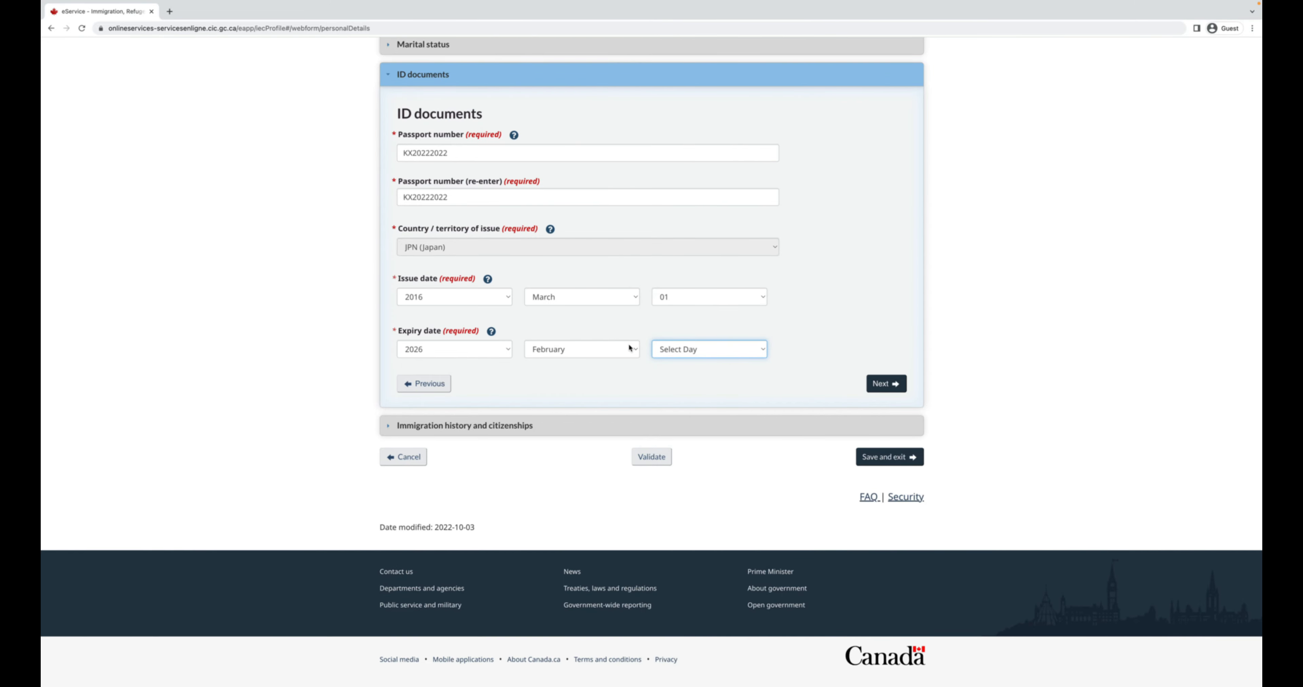
click(708, 299)
click(709, 307)
click(617, 349)
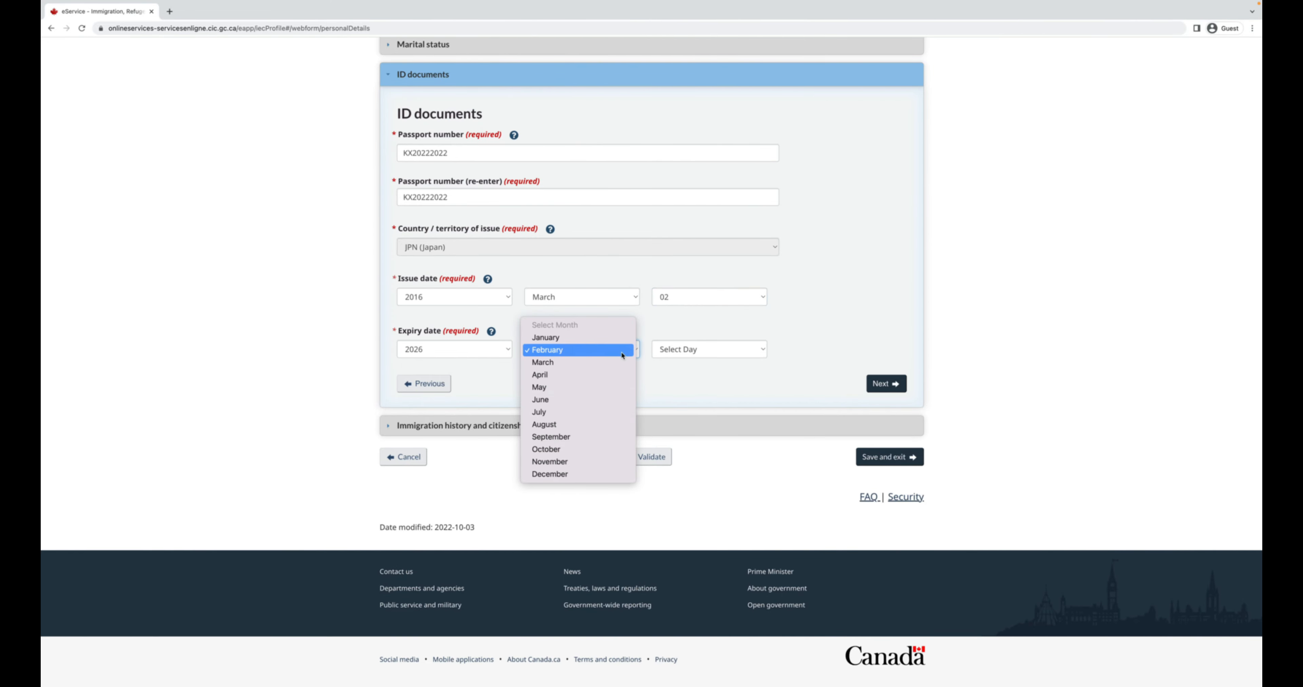
click(609, 362)
click(678, 349)
click(672, 358)
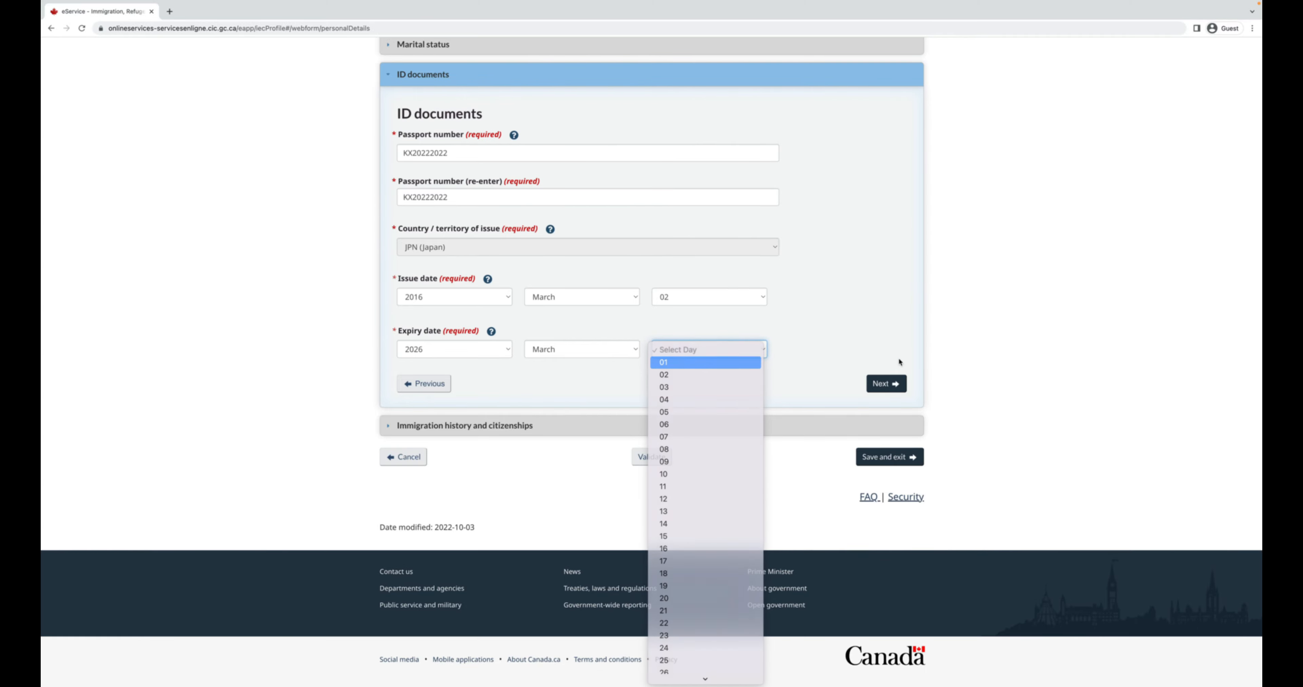
Validate the personal details form and save it back to the checklist.
click(895, 388)
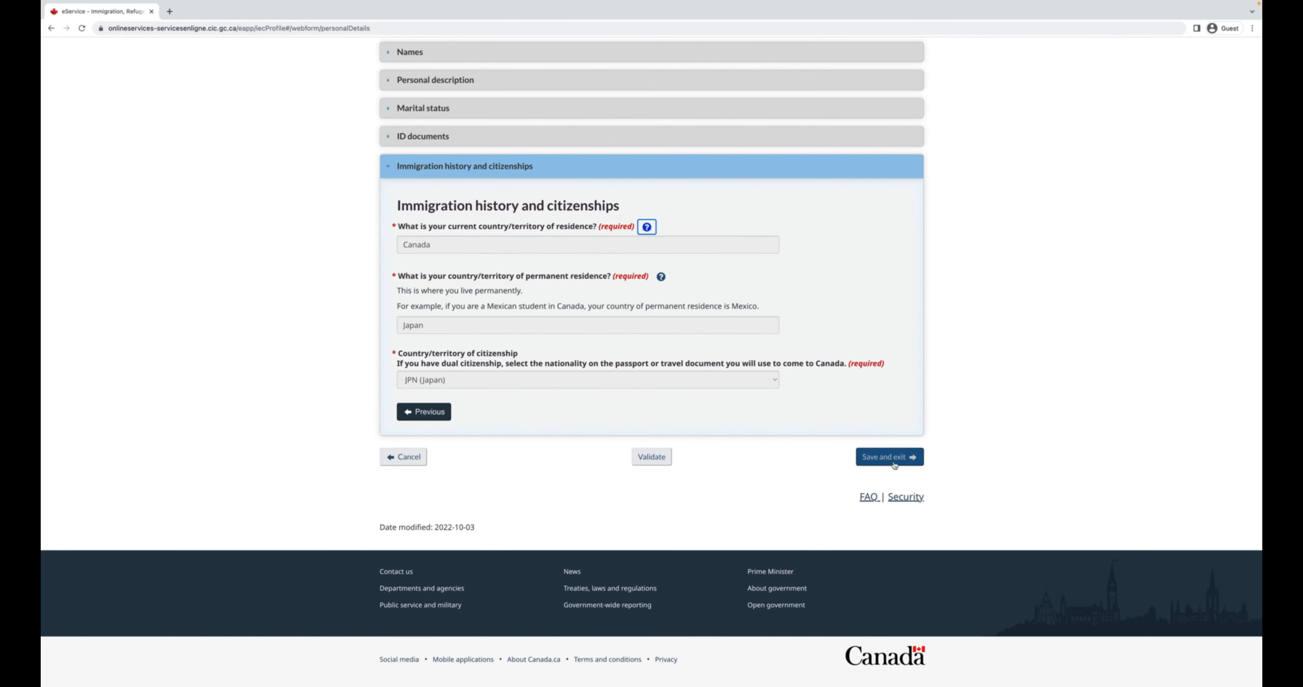
click(651, 453)
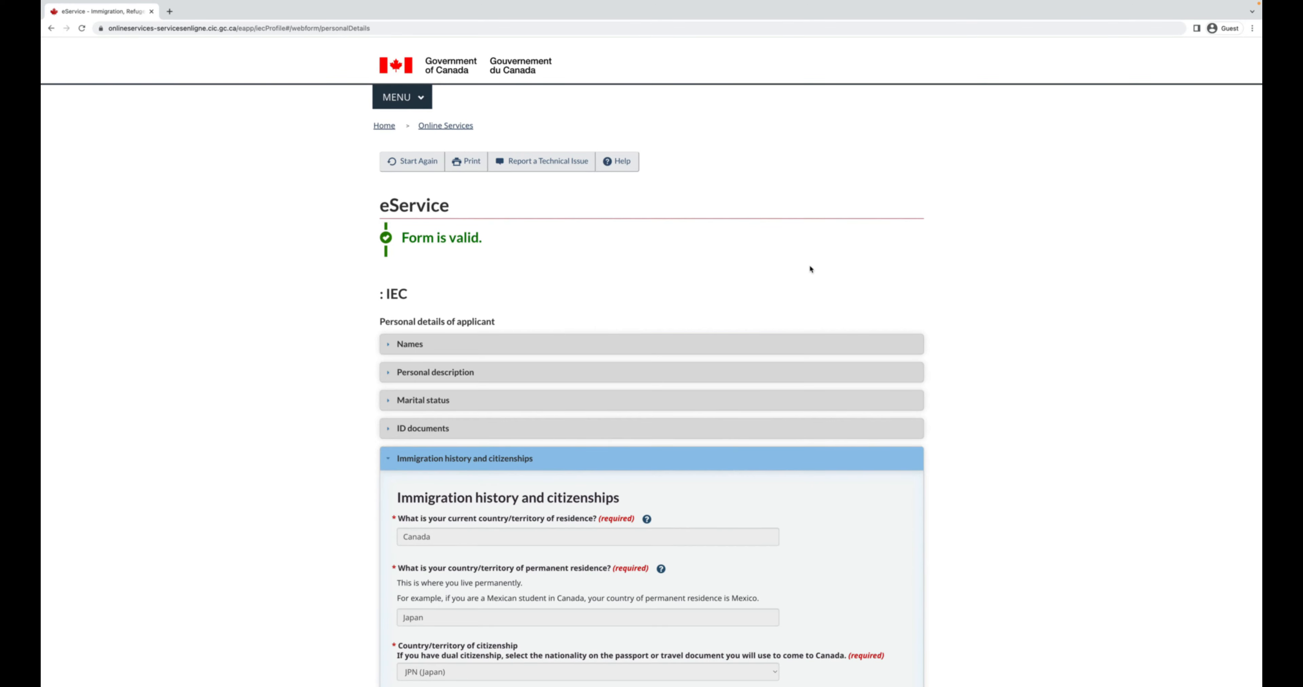
scroll(808, 263, down, 5)
click(881, 476)
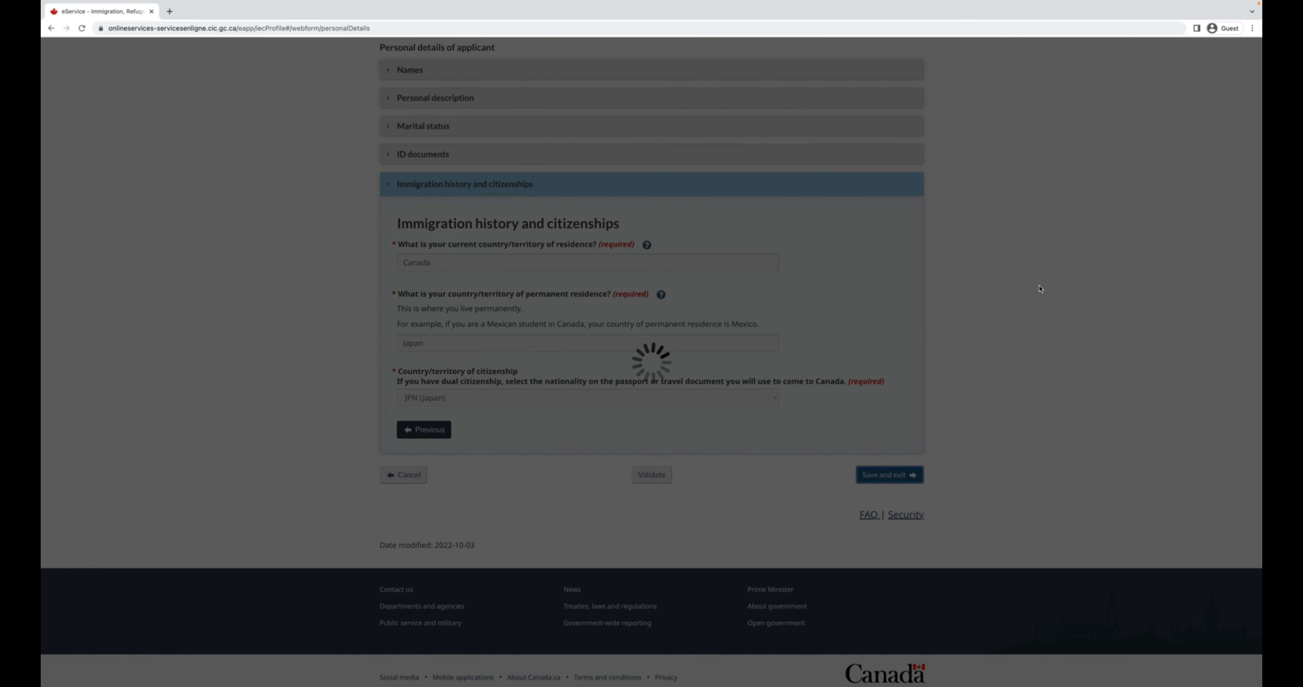
scroll(1000, 250, up, 1)
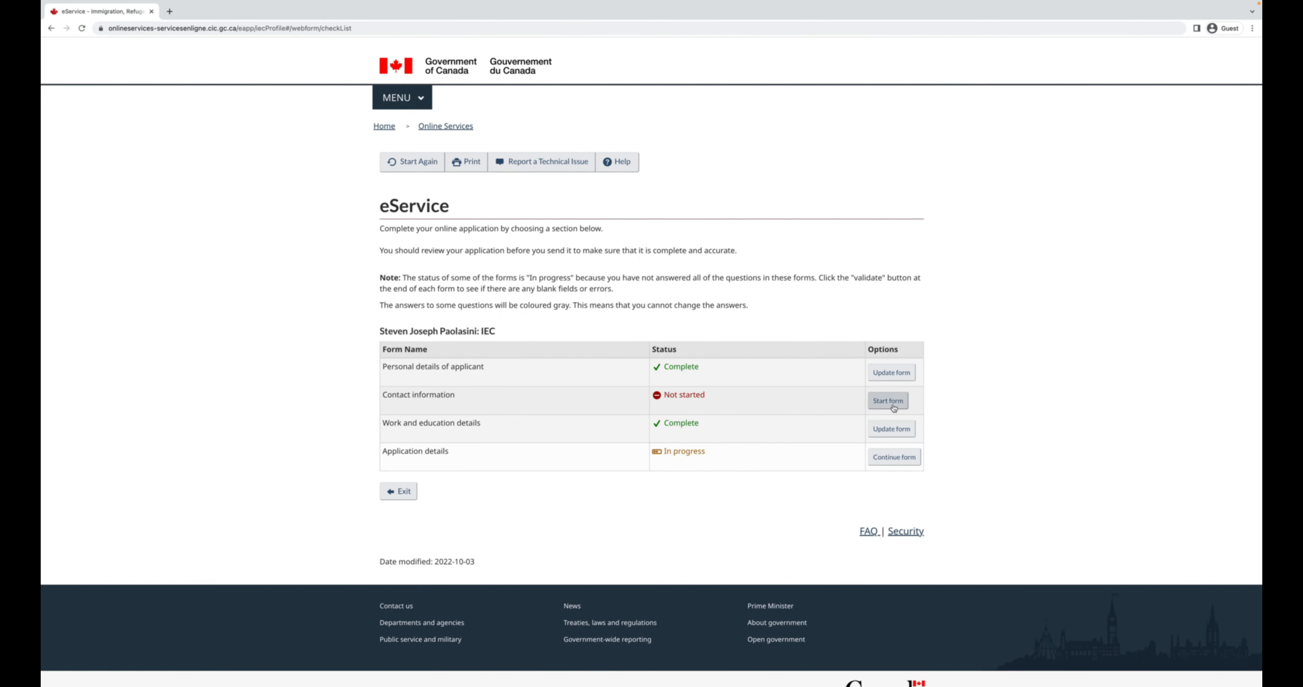
Choose English as correspondence language, enter the email address, and save Contact information.
click(892, 406)
click(691, 373)
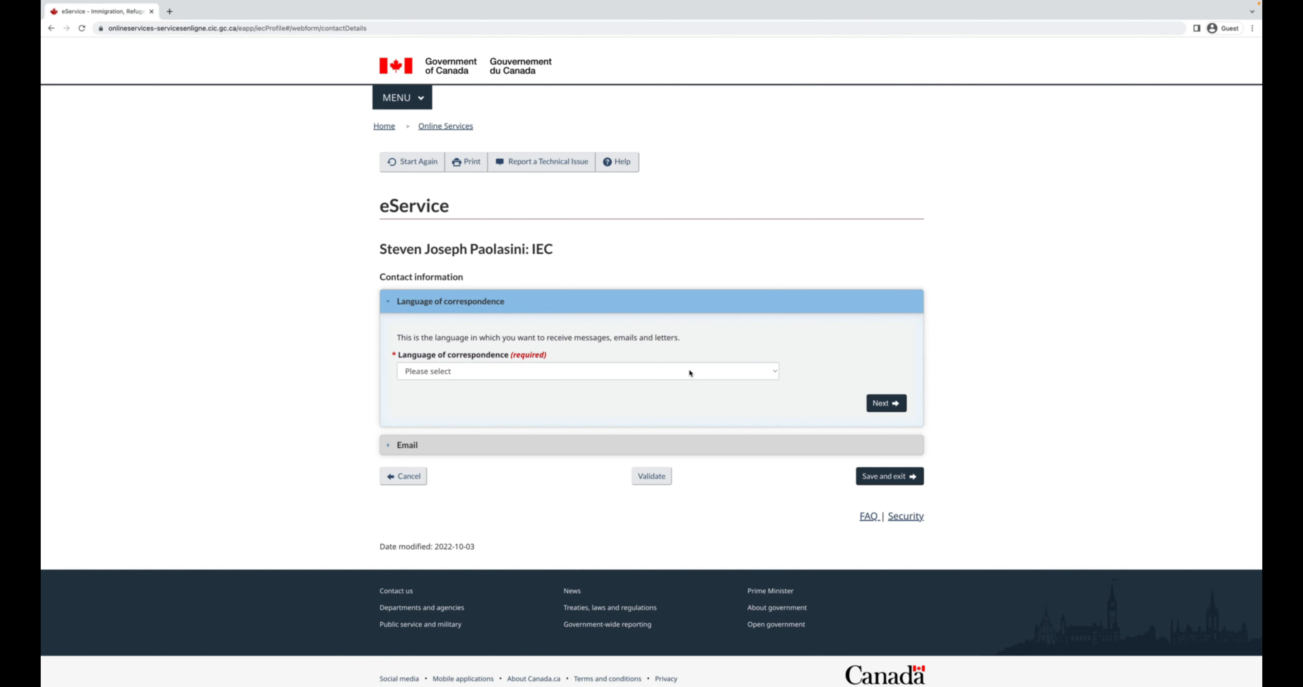
click(690, 380)
click(886, 403)
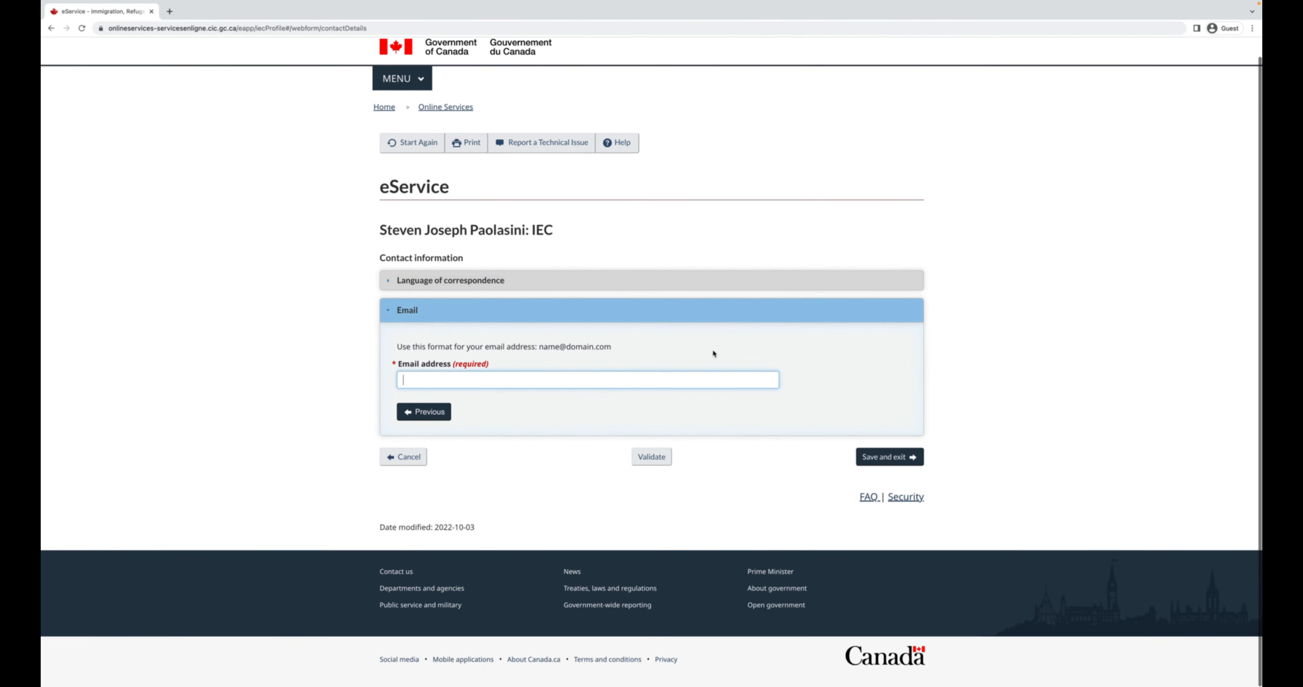
text(••••••)
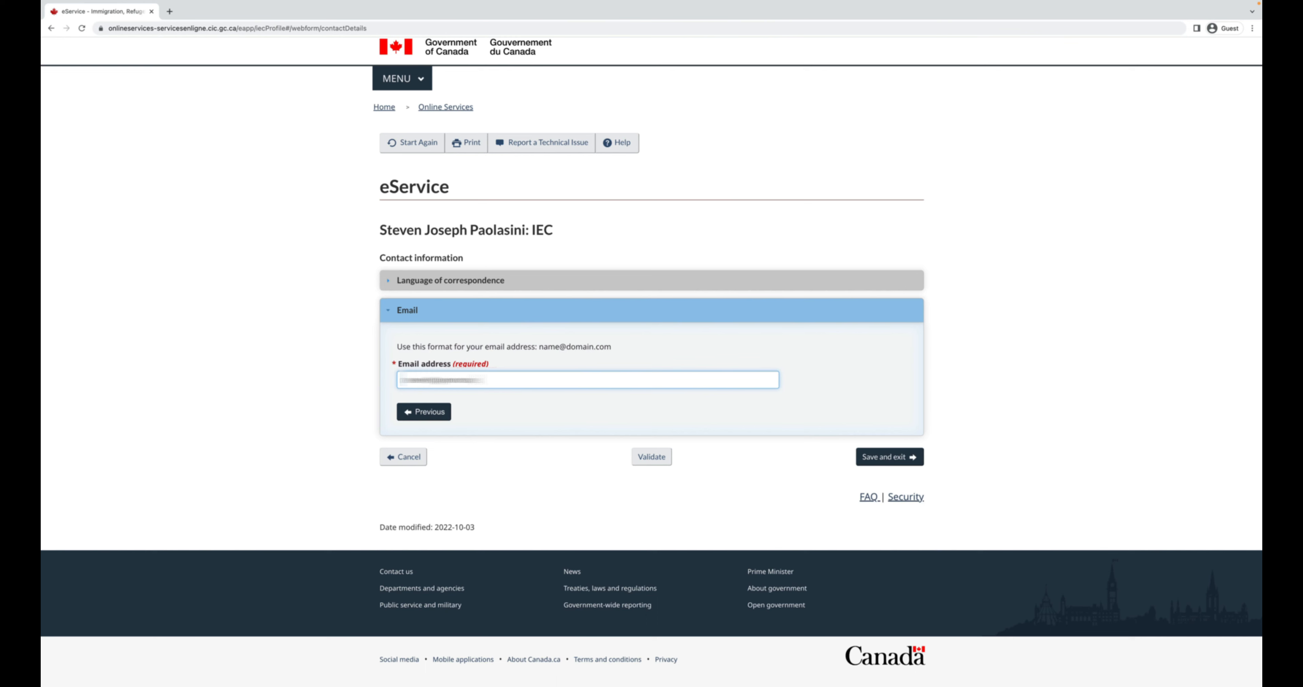
click(889, 457)
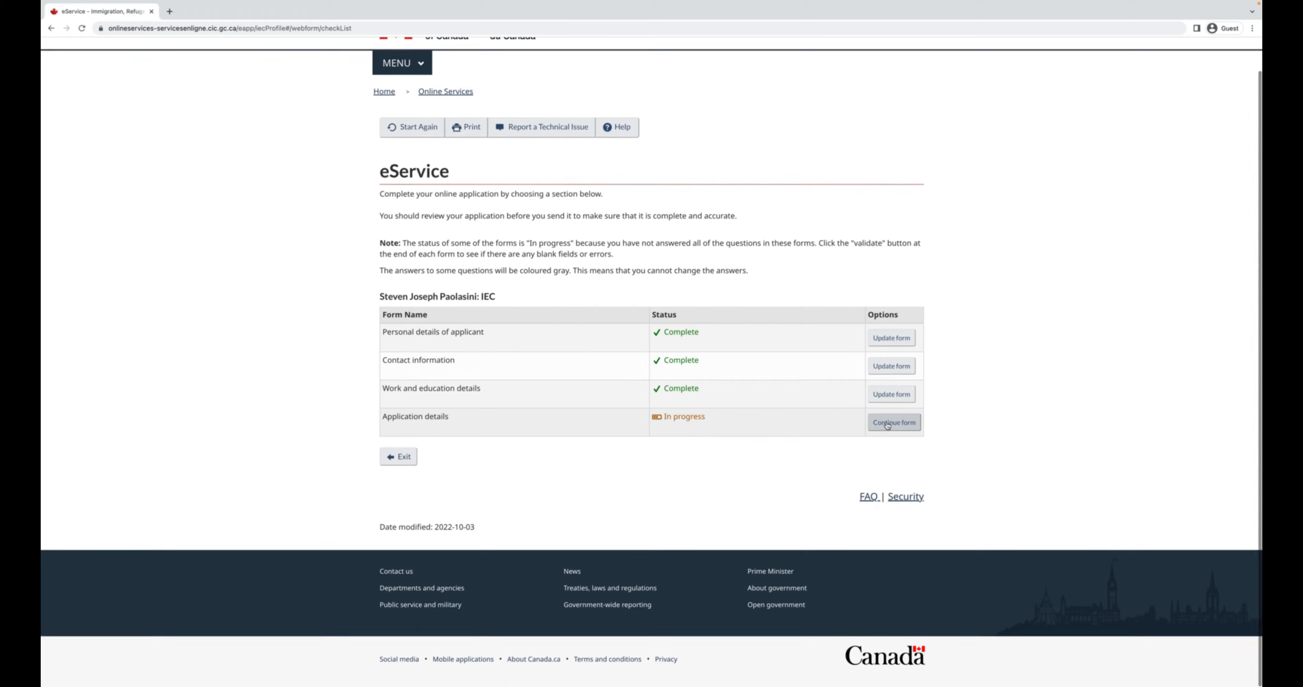
In Application details, answer Yes to joining the Working Holiday pool.
click(887, 425)
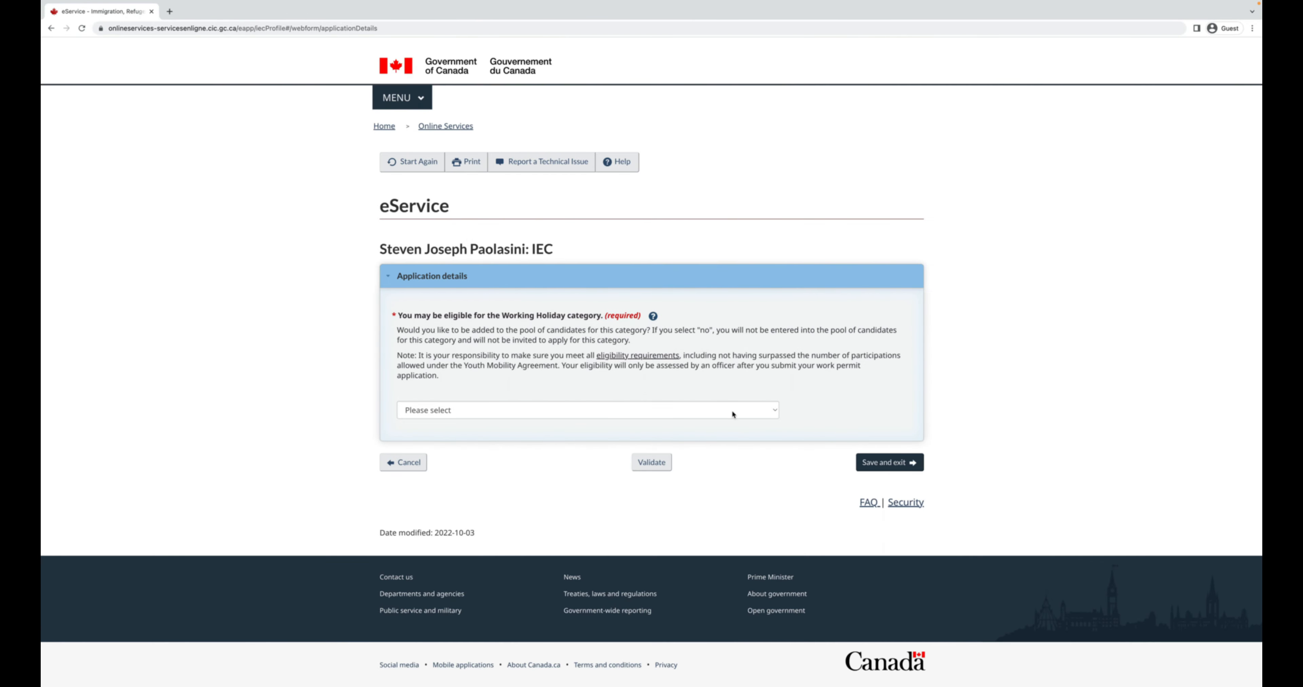
click(732, 415)
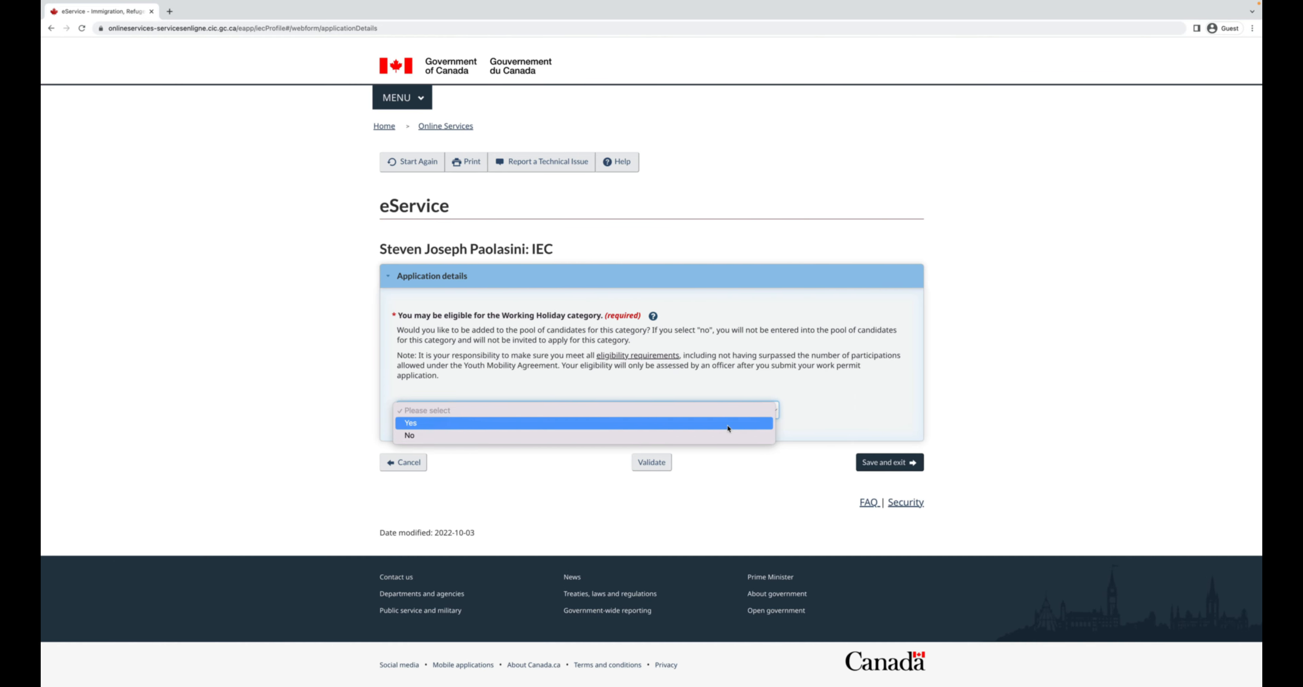
click(728, 427)
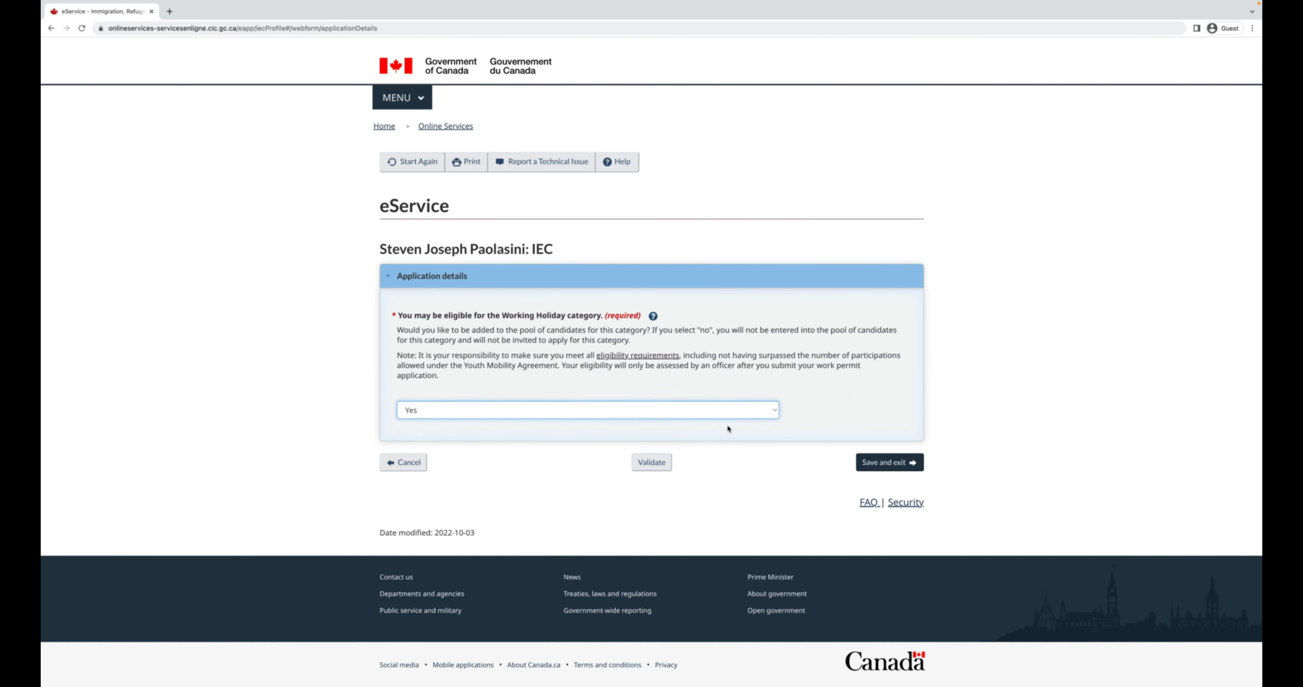
Open the eligibility requirements in a new tab, save Application details, and continue to the document checklist.
right_click(647, 356)
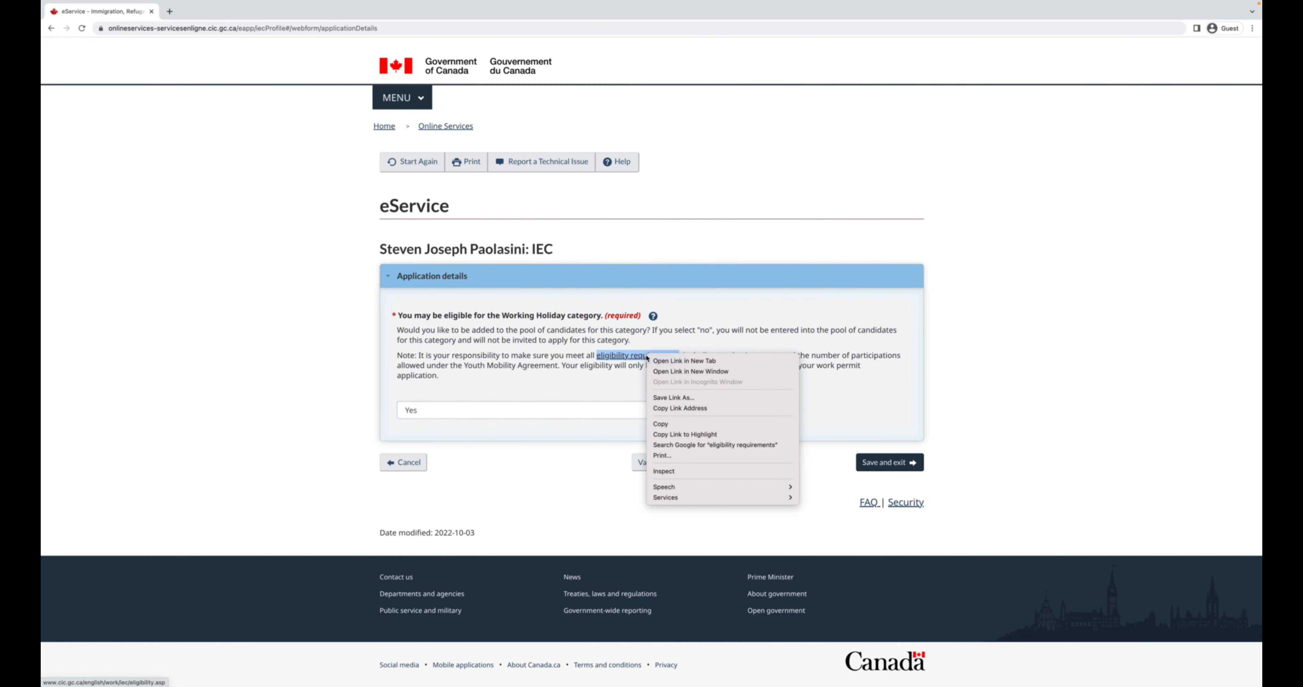
click(663, 361)
click(896, 469)
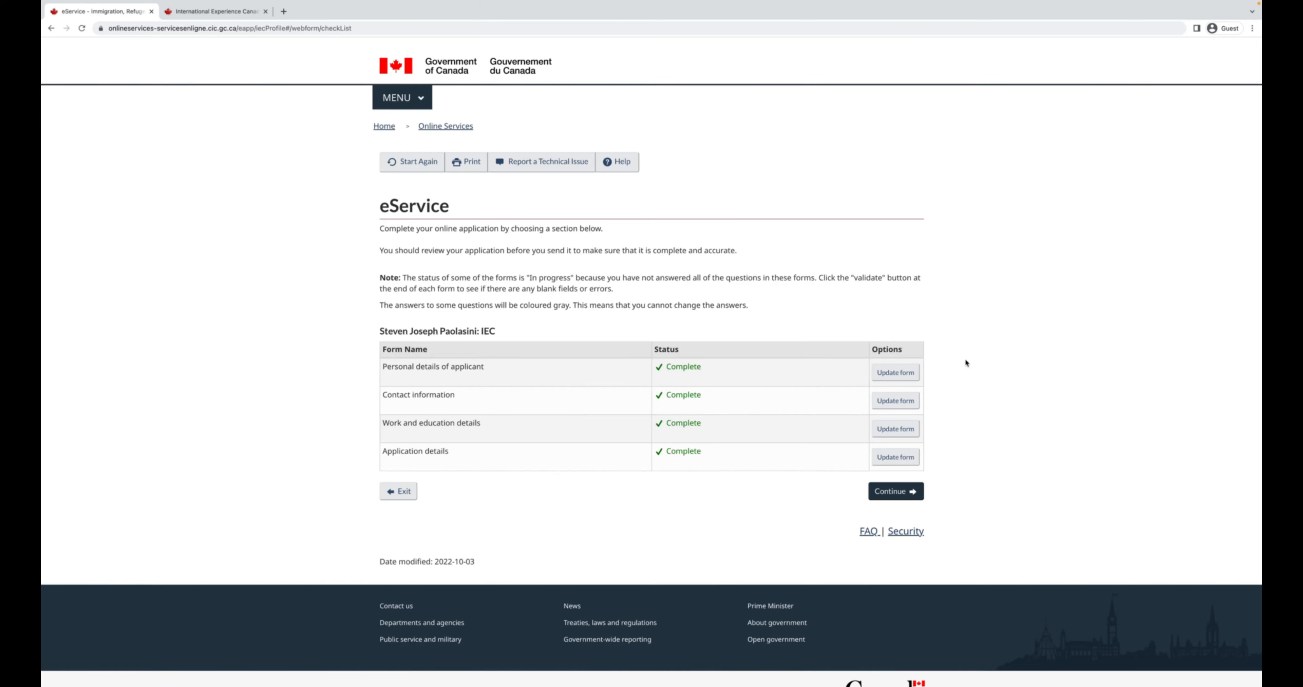
click(895, 491)
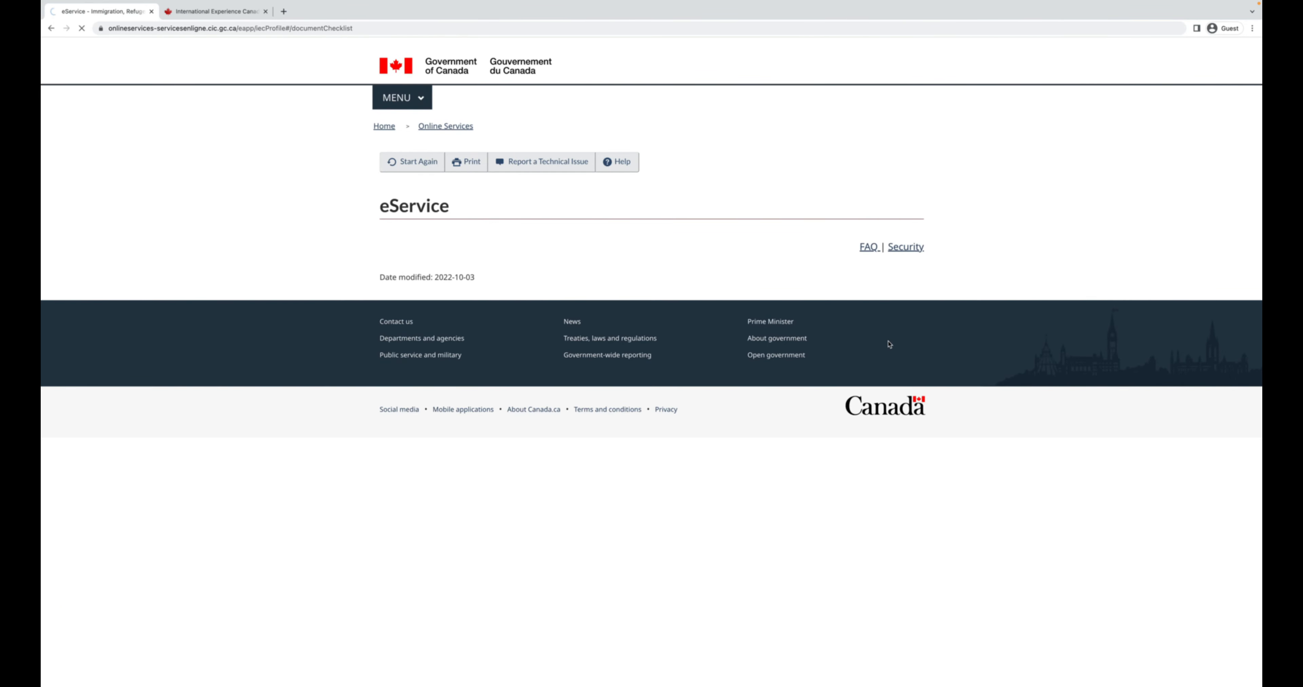